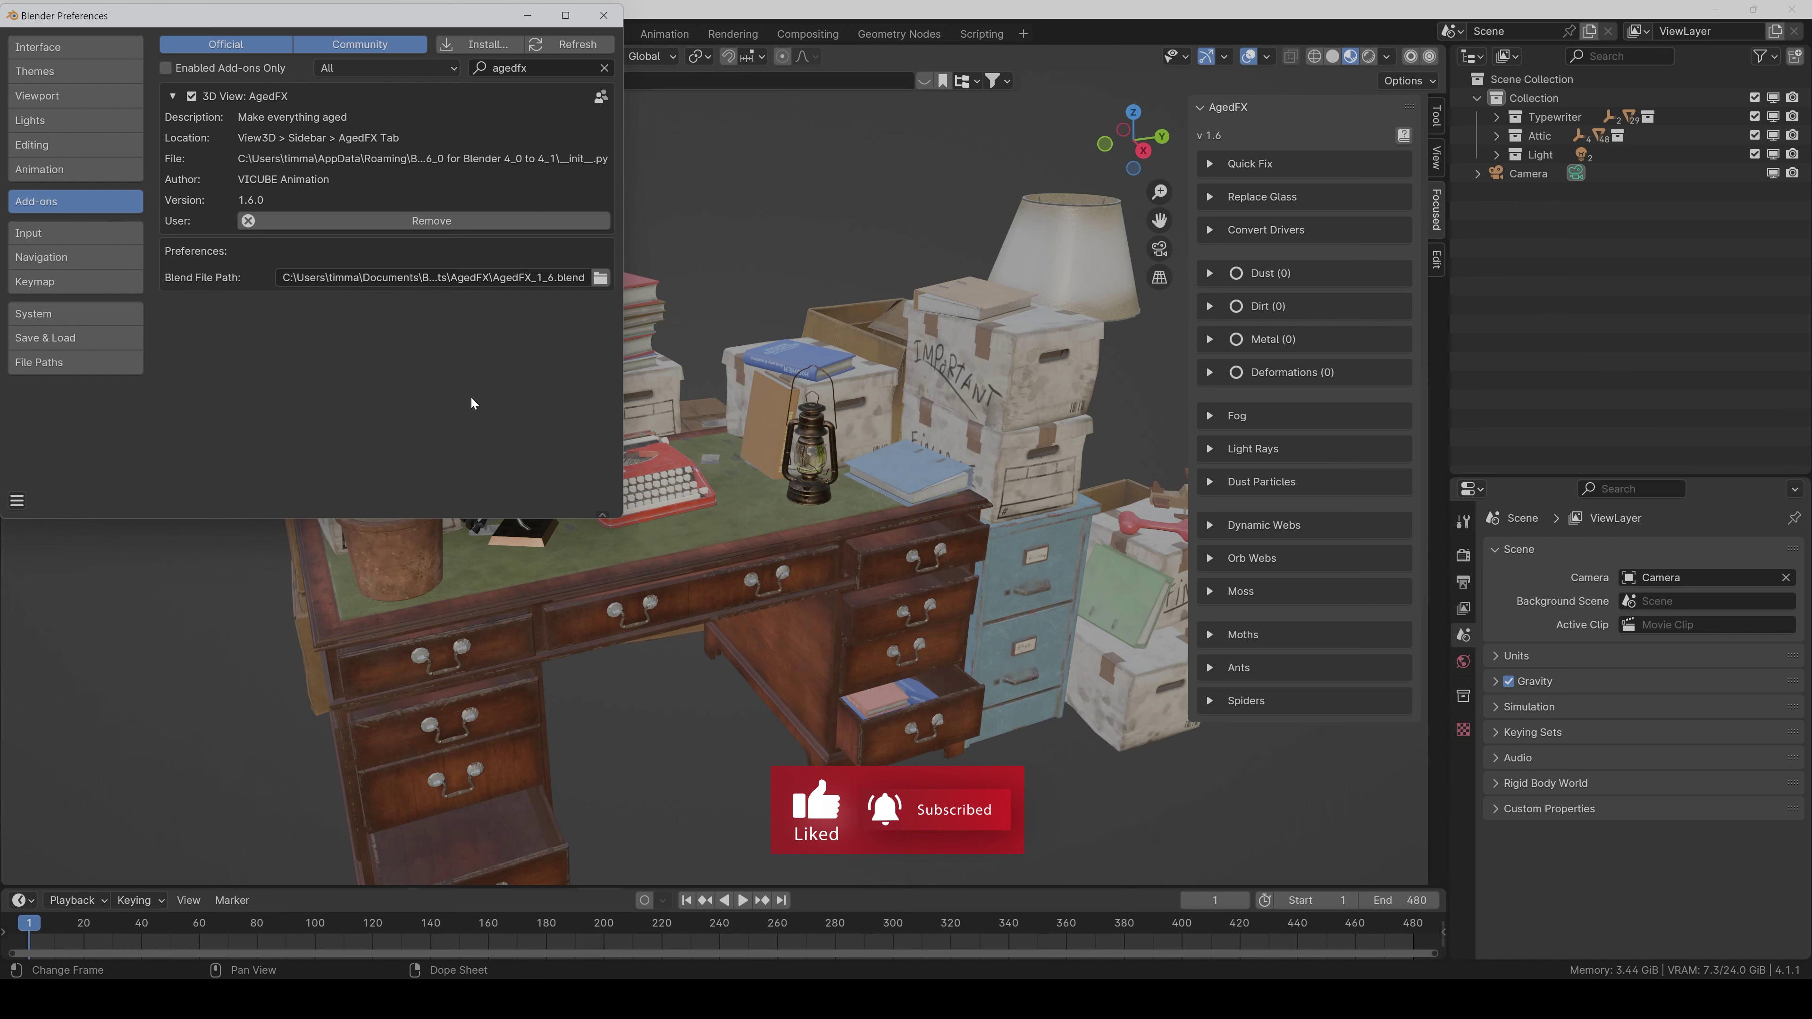
- Check the folder of the AgedFX add-on's blend file path, leave the path as it is, and close the preferences
{"action": "left_click", "coordinate": [600, 277]}
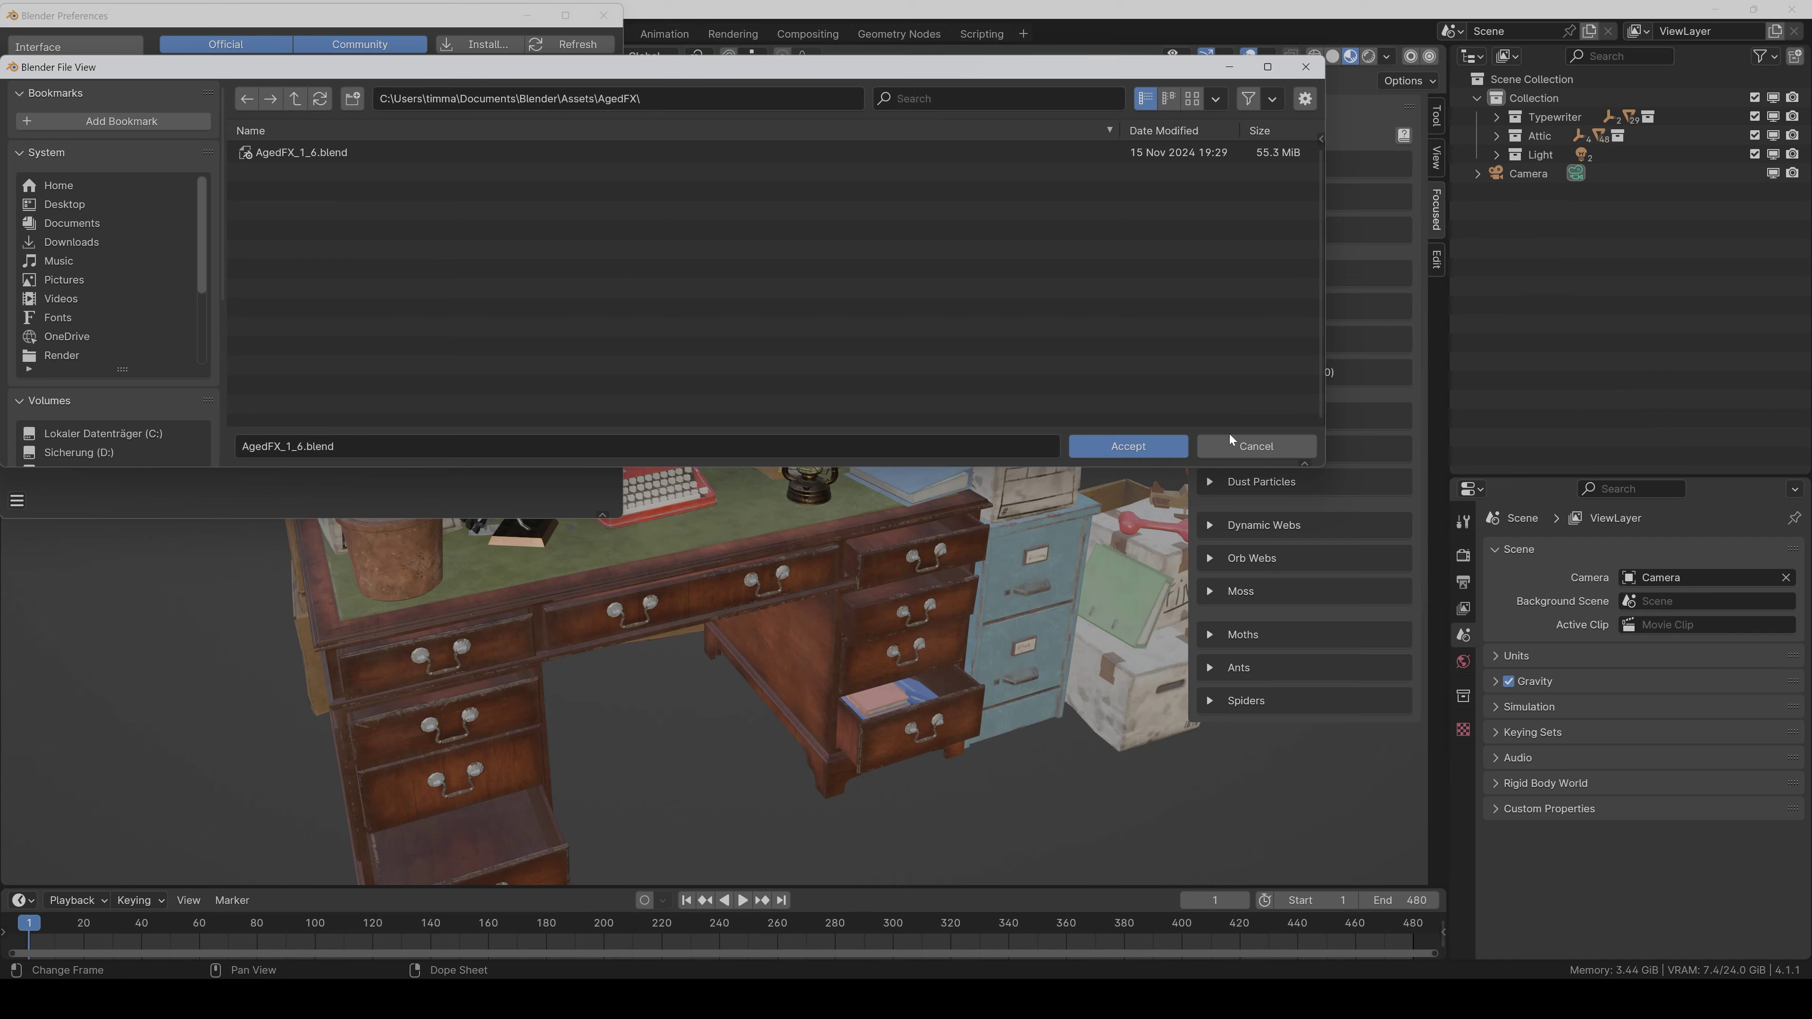
{"action": "left_click", "coordinate": [1245, 446]}
{"action": "left_click", "coordinate": [603, 15]}
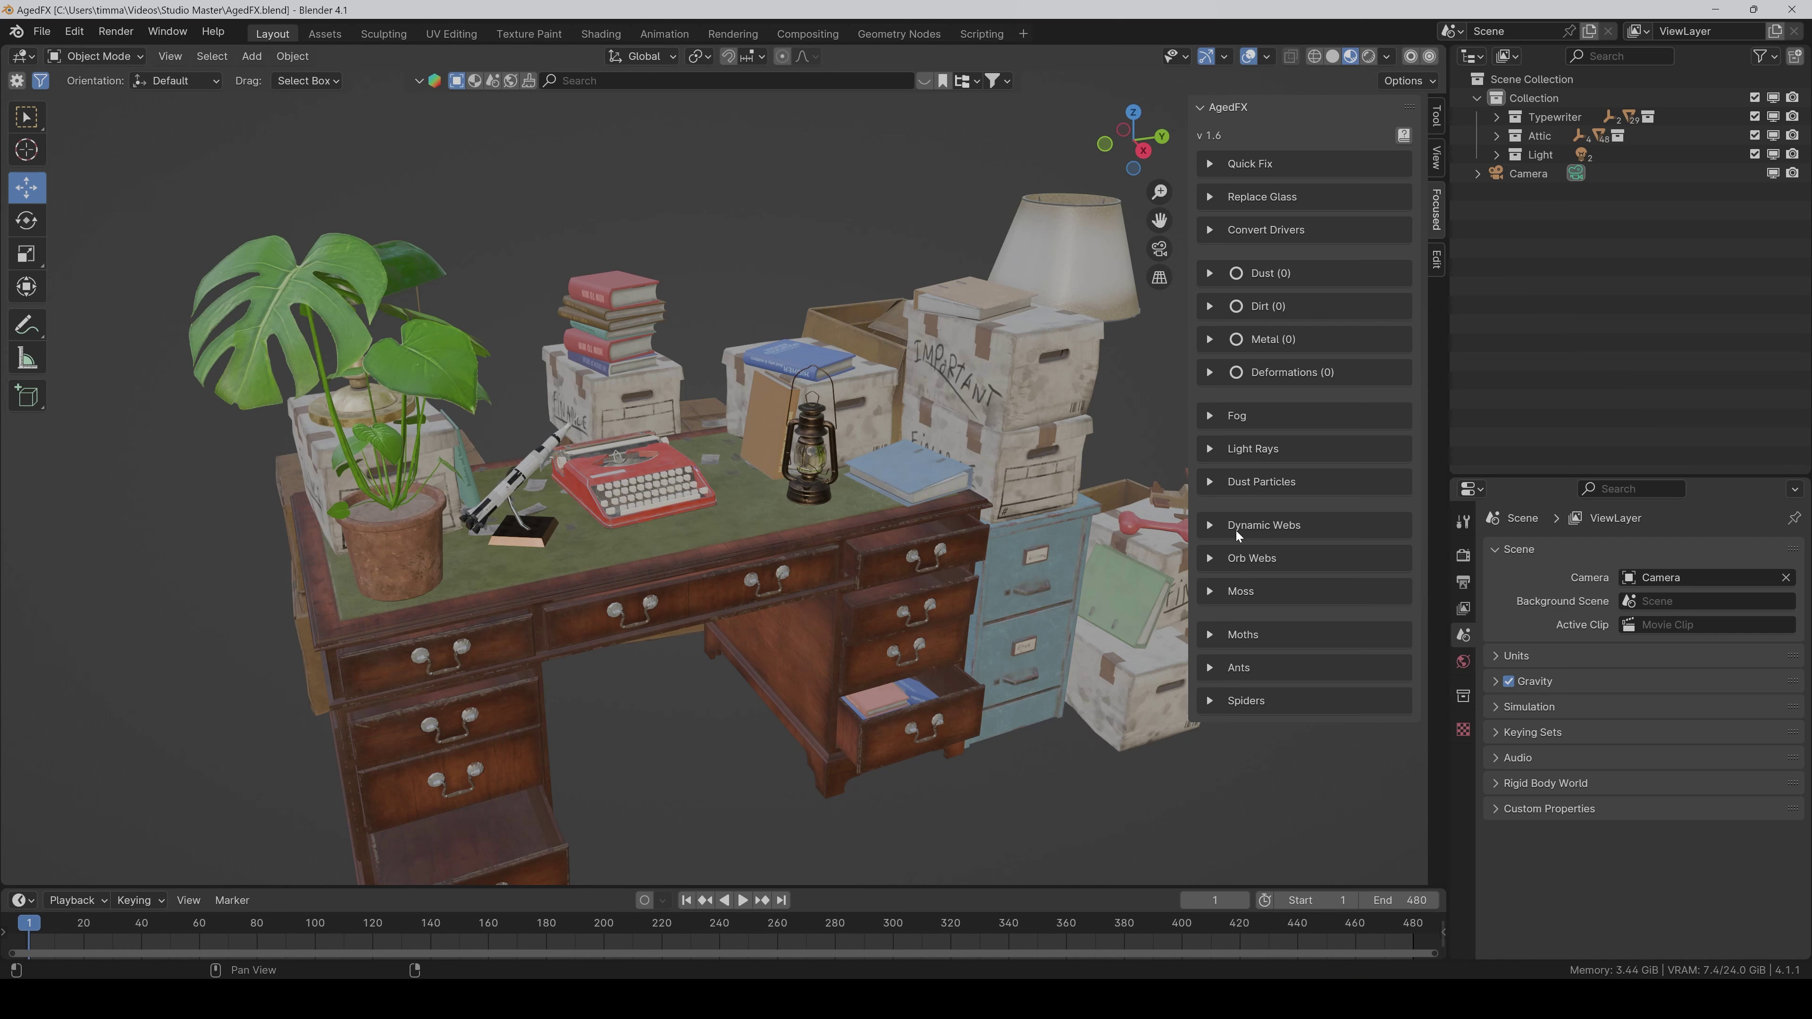
- Add a dynamic web and draw its curve from the book stack across the typewriter to the desk, ending in Object Mode
{"action": "left_click", "coordinate": [1211, 526]}
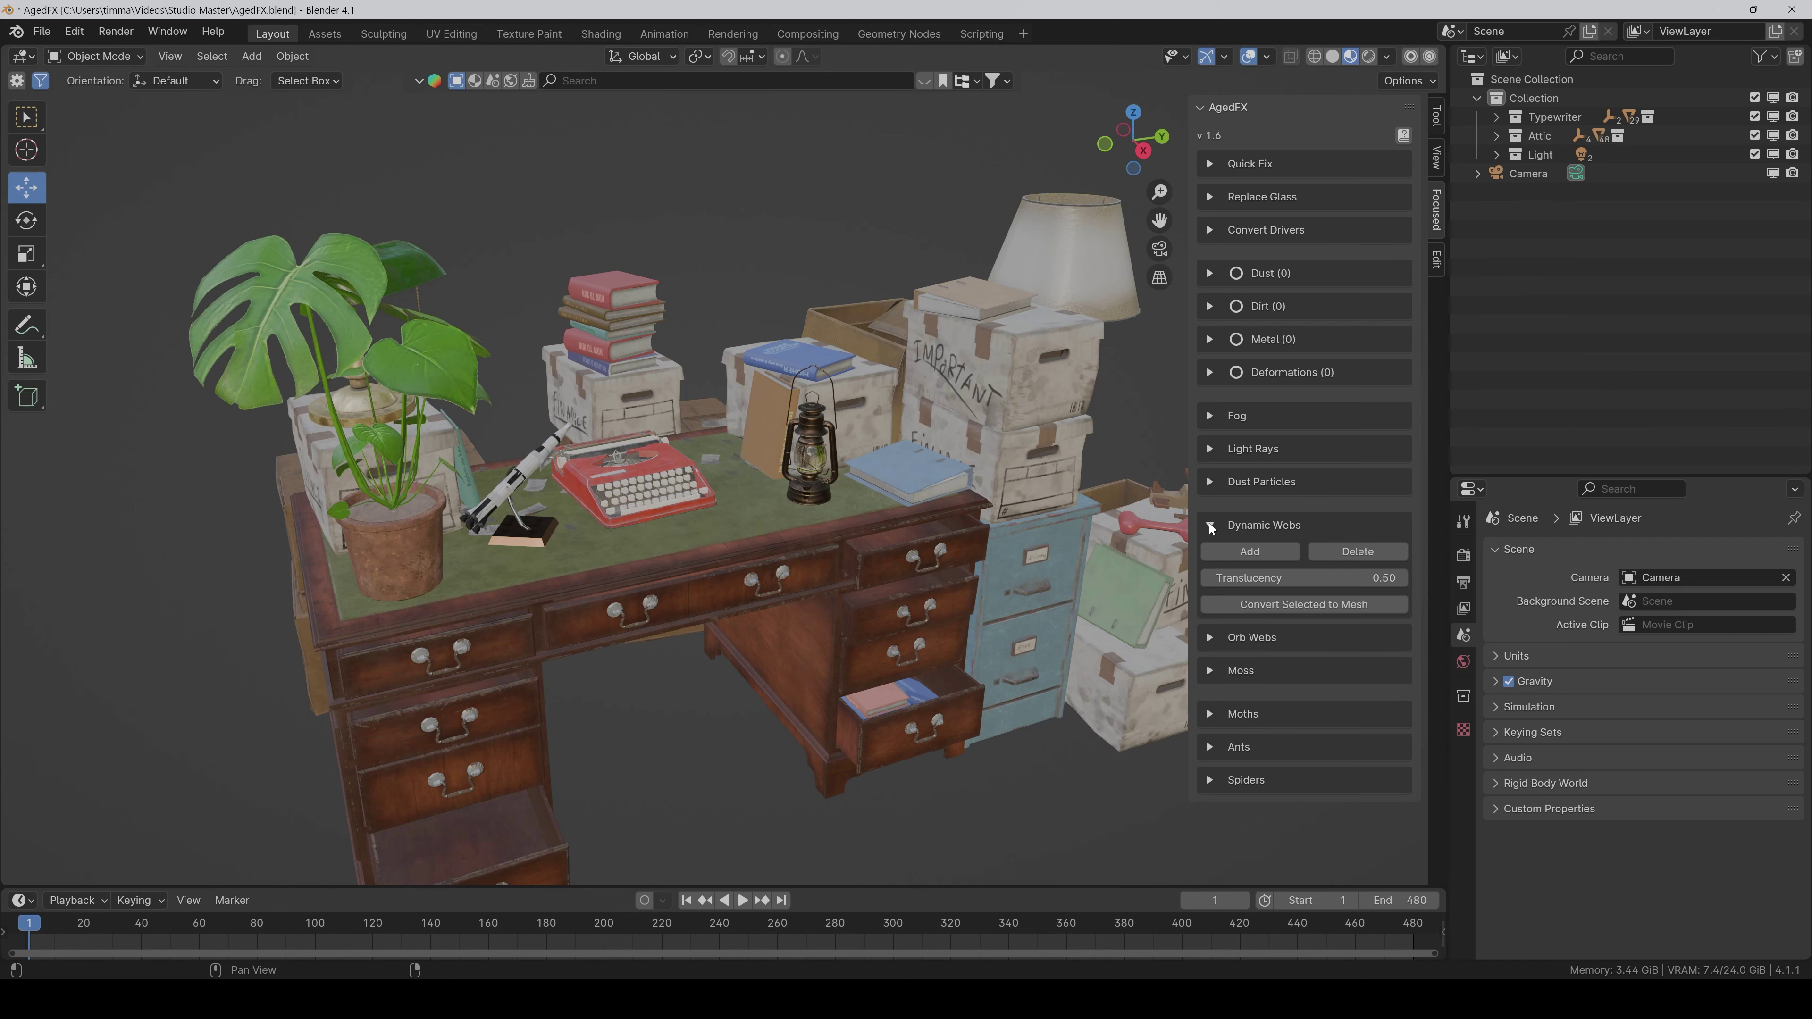
{"action": "left_click", "coordinate": [1249, 551]}
{"action": "left_click_drag", "start_coordinate": [630, 320], "coordinate": [735, 496]}
{"action": "scroll", "coordinate": [735, 496], "scroll_direction": "up", "scroll_amount": 6}
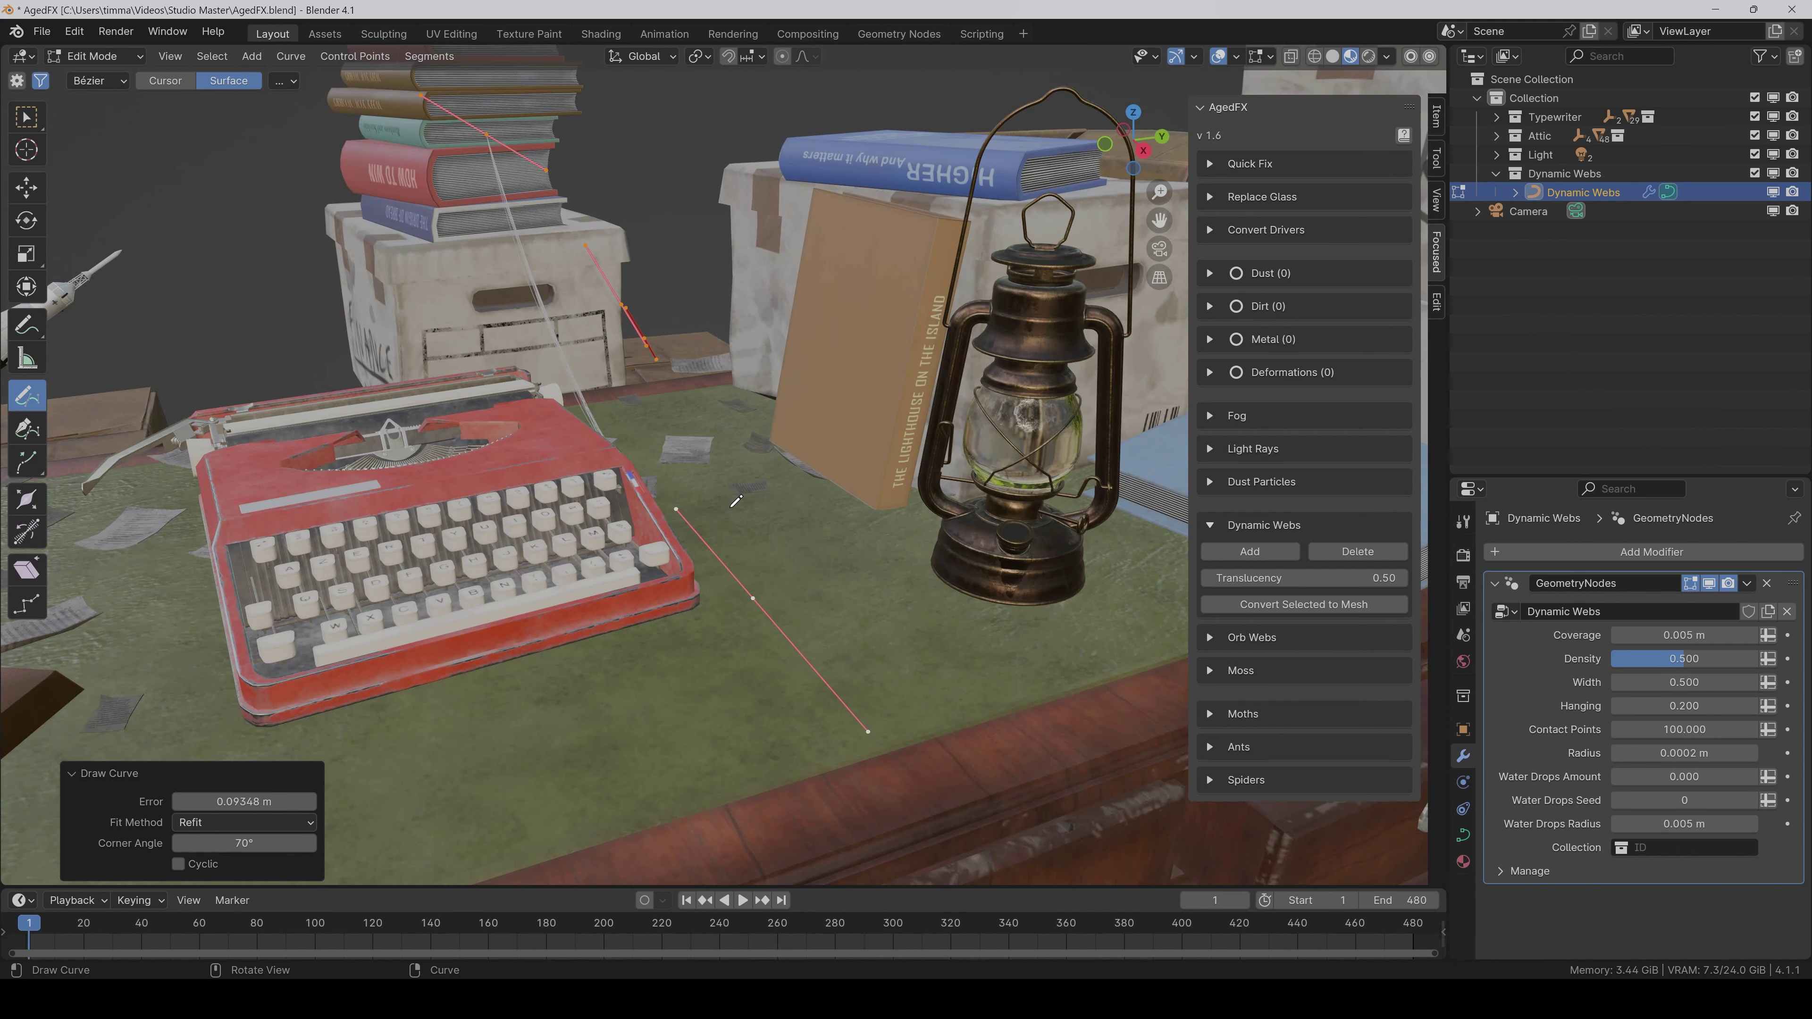
{"action": "key", "text": "Tab"}
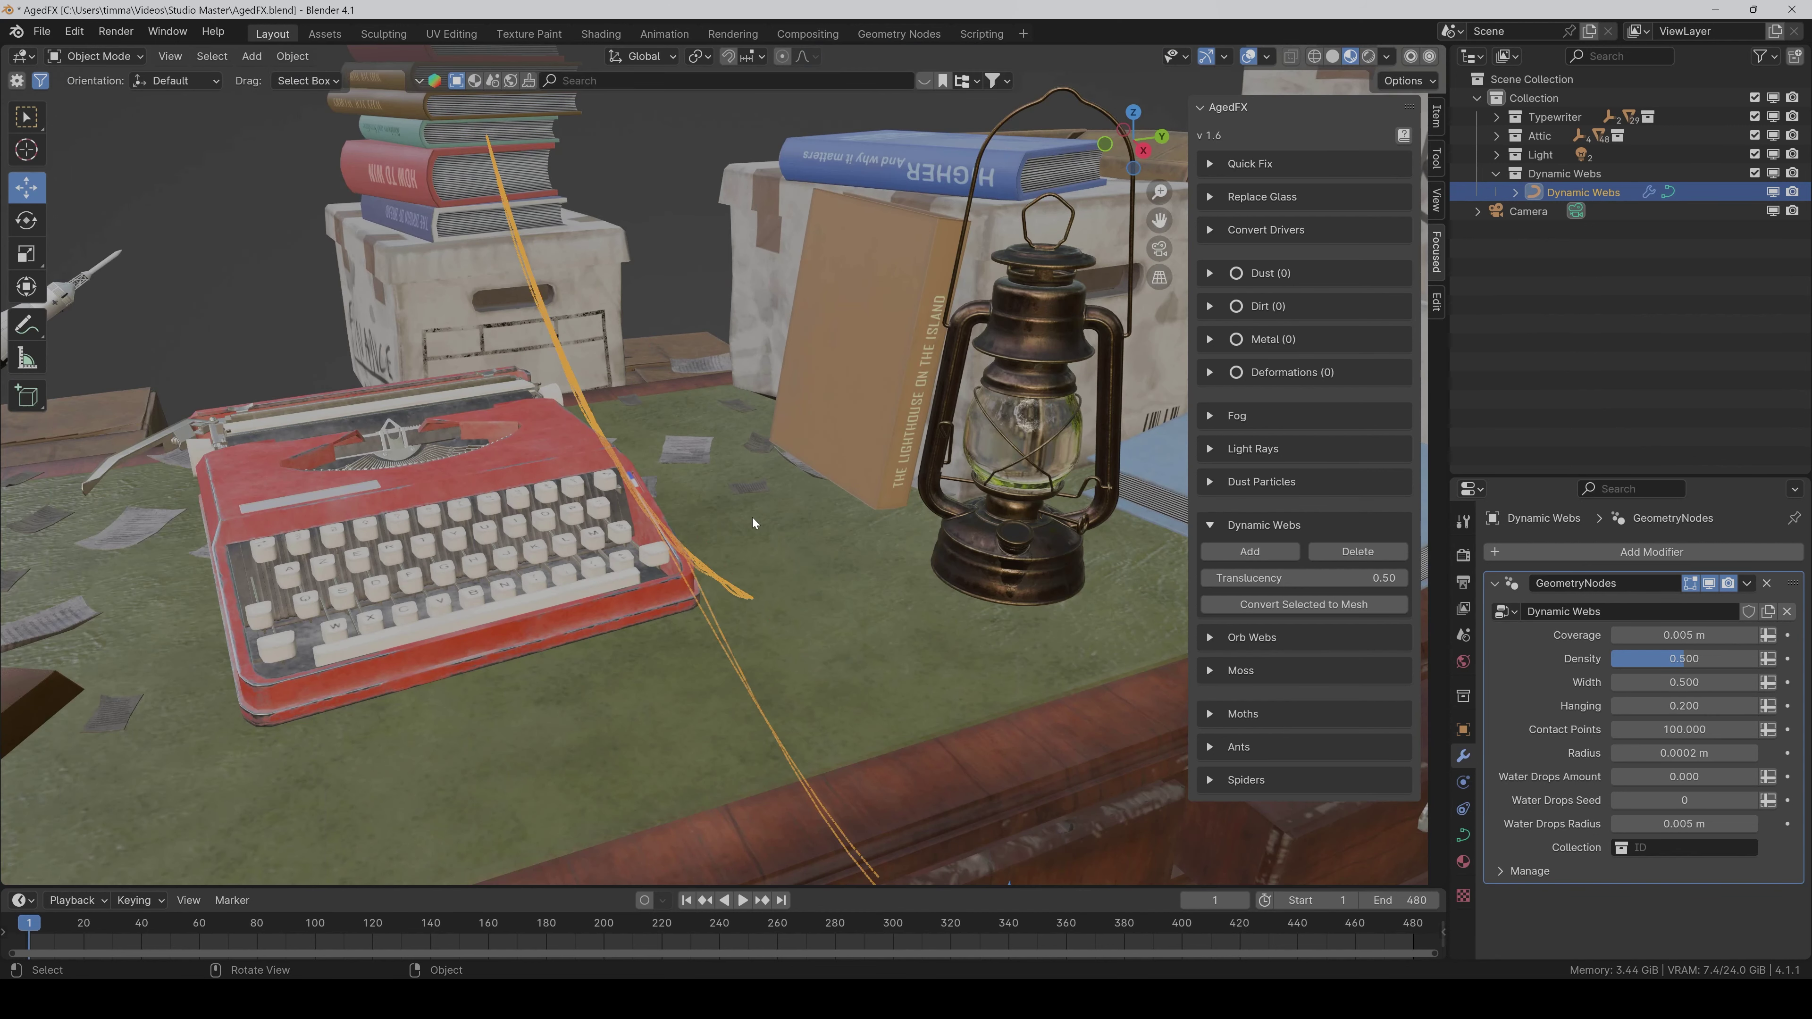
- Set the dynamic web's collection to Attic and deselect the web to inspect its strands
{"action": "left_click", "coordinate": [1654, 850]}
{"action": "left_click", "coordinate": [1645, 652]}
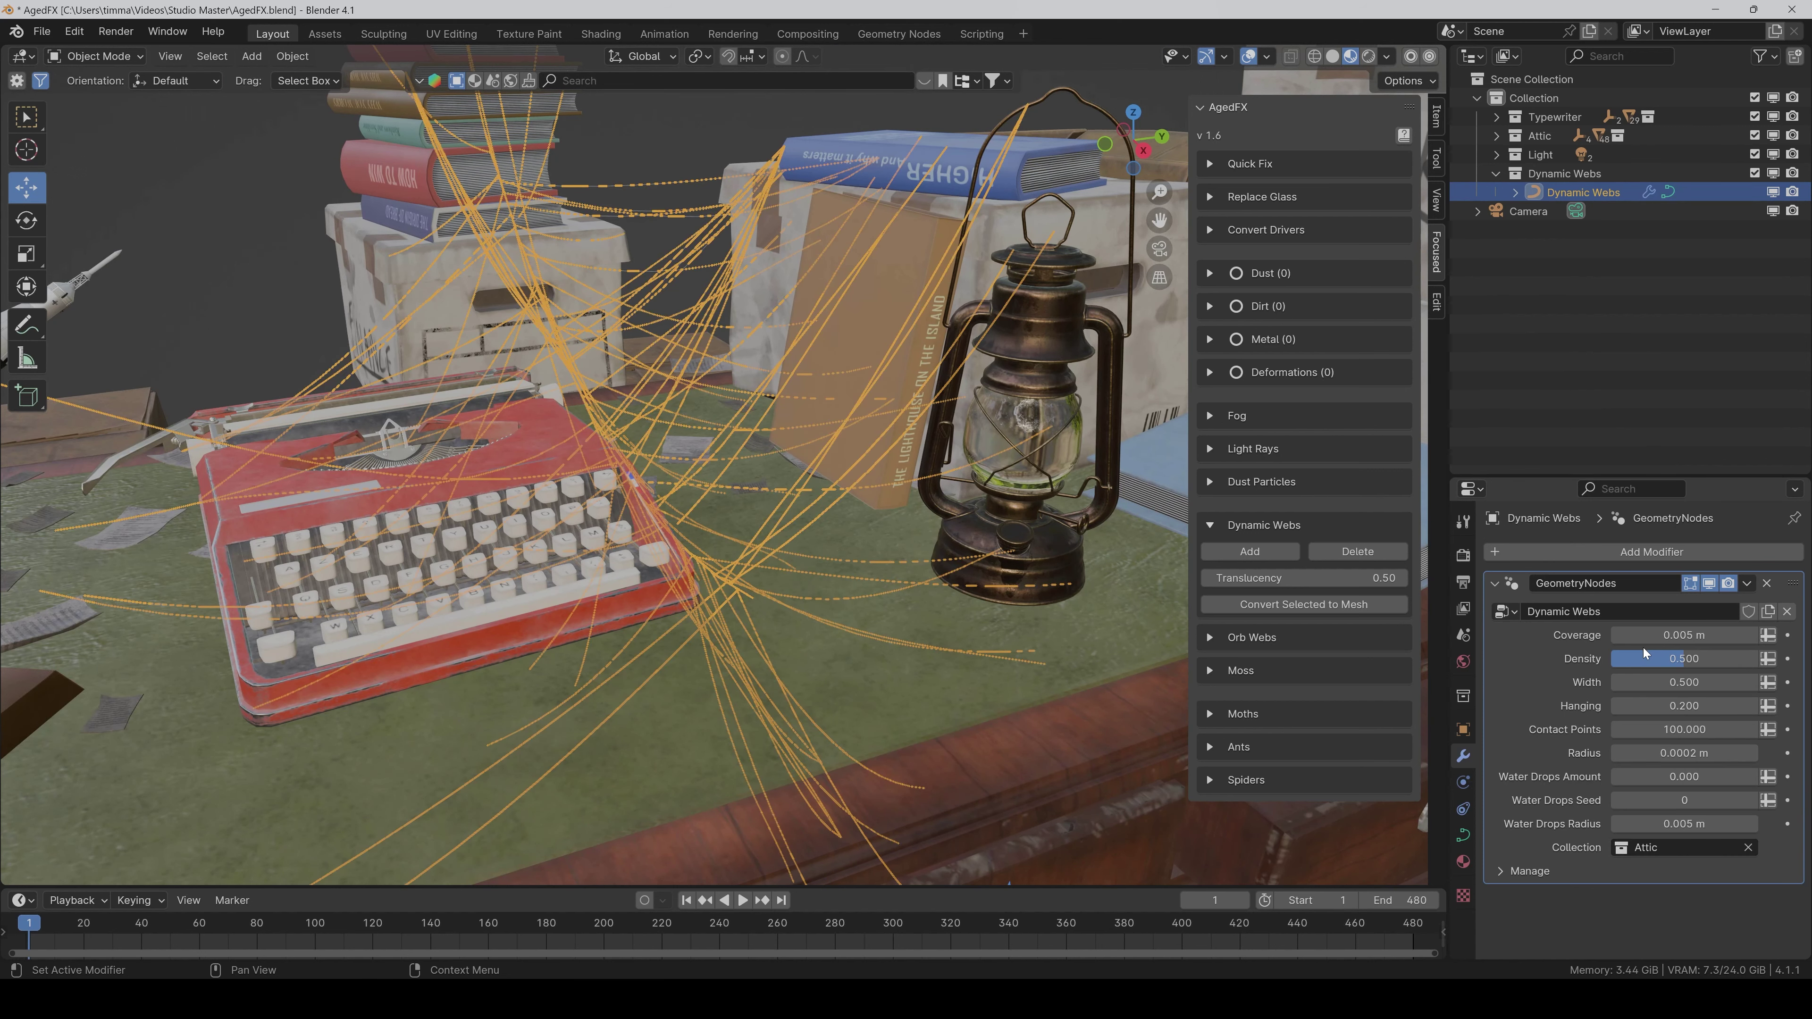
{"action": "scroll", "coordinate": [784, 404], "scroll_direction": "down", "scroll_amount": 3}
{"action": "left_click", "coordinate": [653, 153]}
{"action": "scroll", "coordinate": [775, 282], "scroll_direction": "up", "scroll_amount": 3}
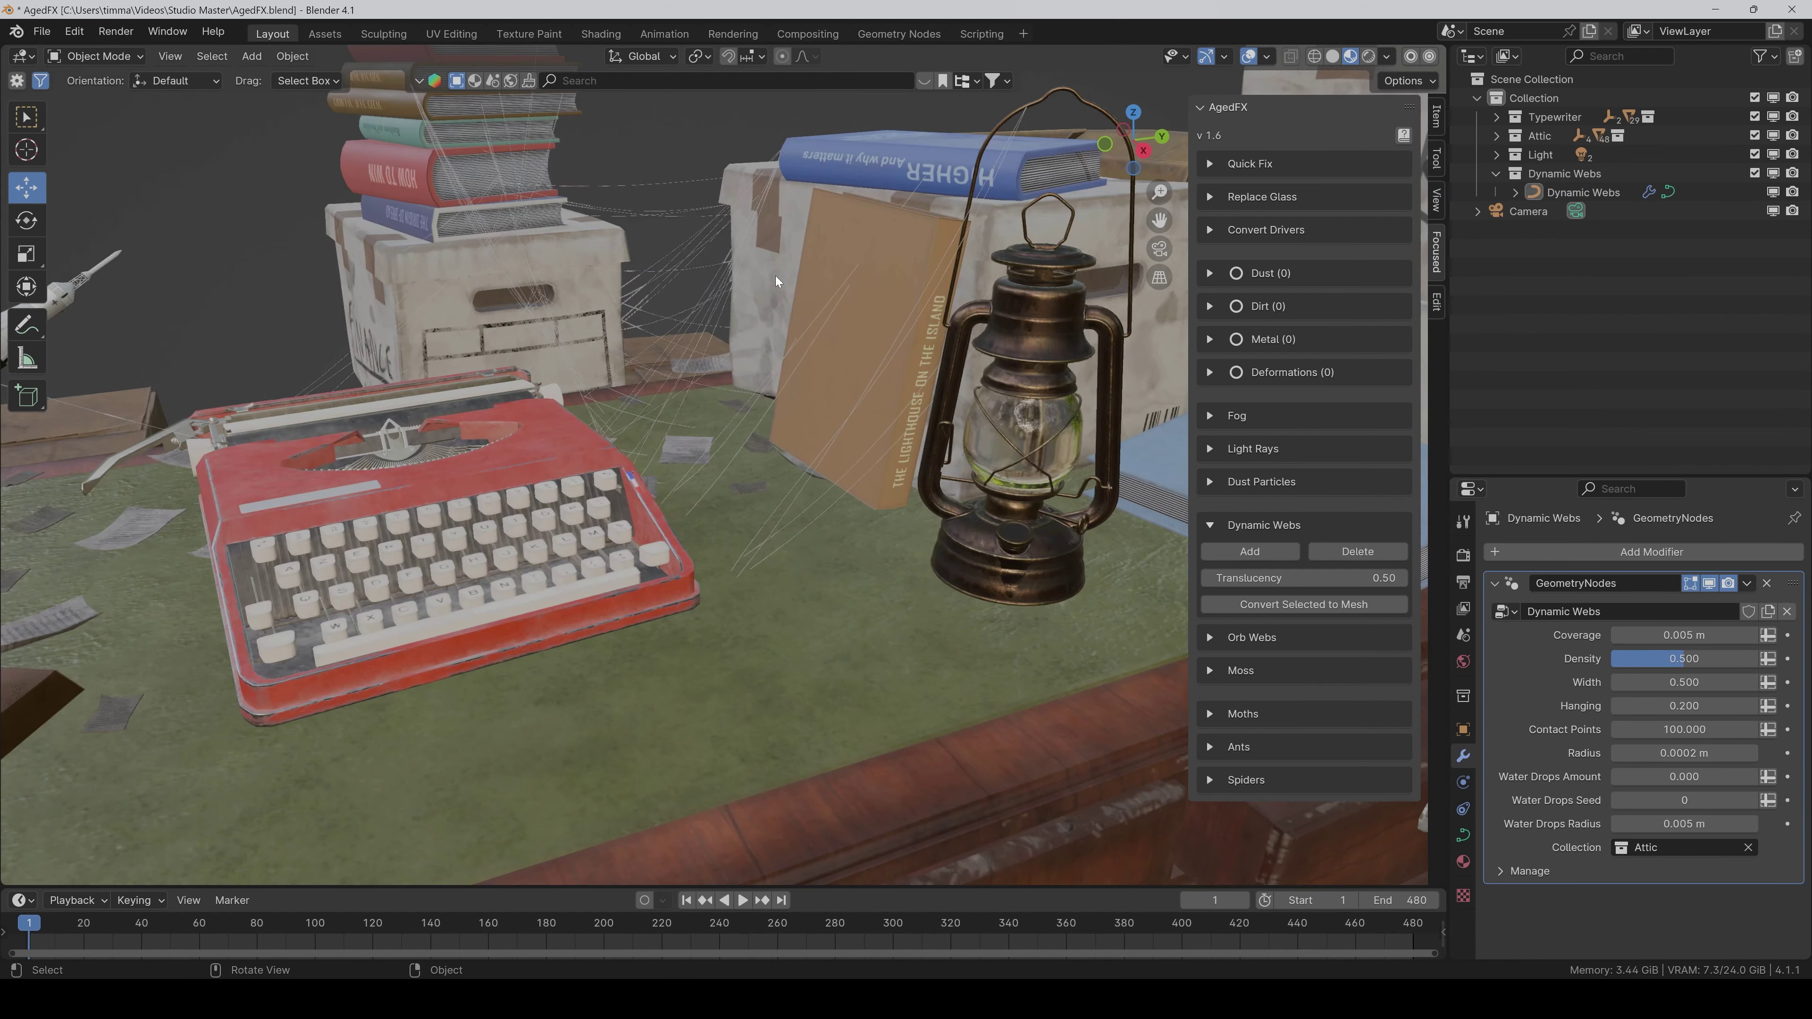
{"action": "scroll", "coordinate": [771, 431], "scroll_direction": "up", "scroll_amount": 2}
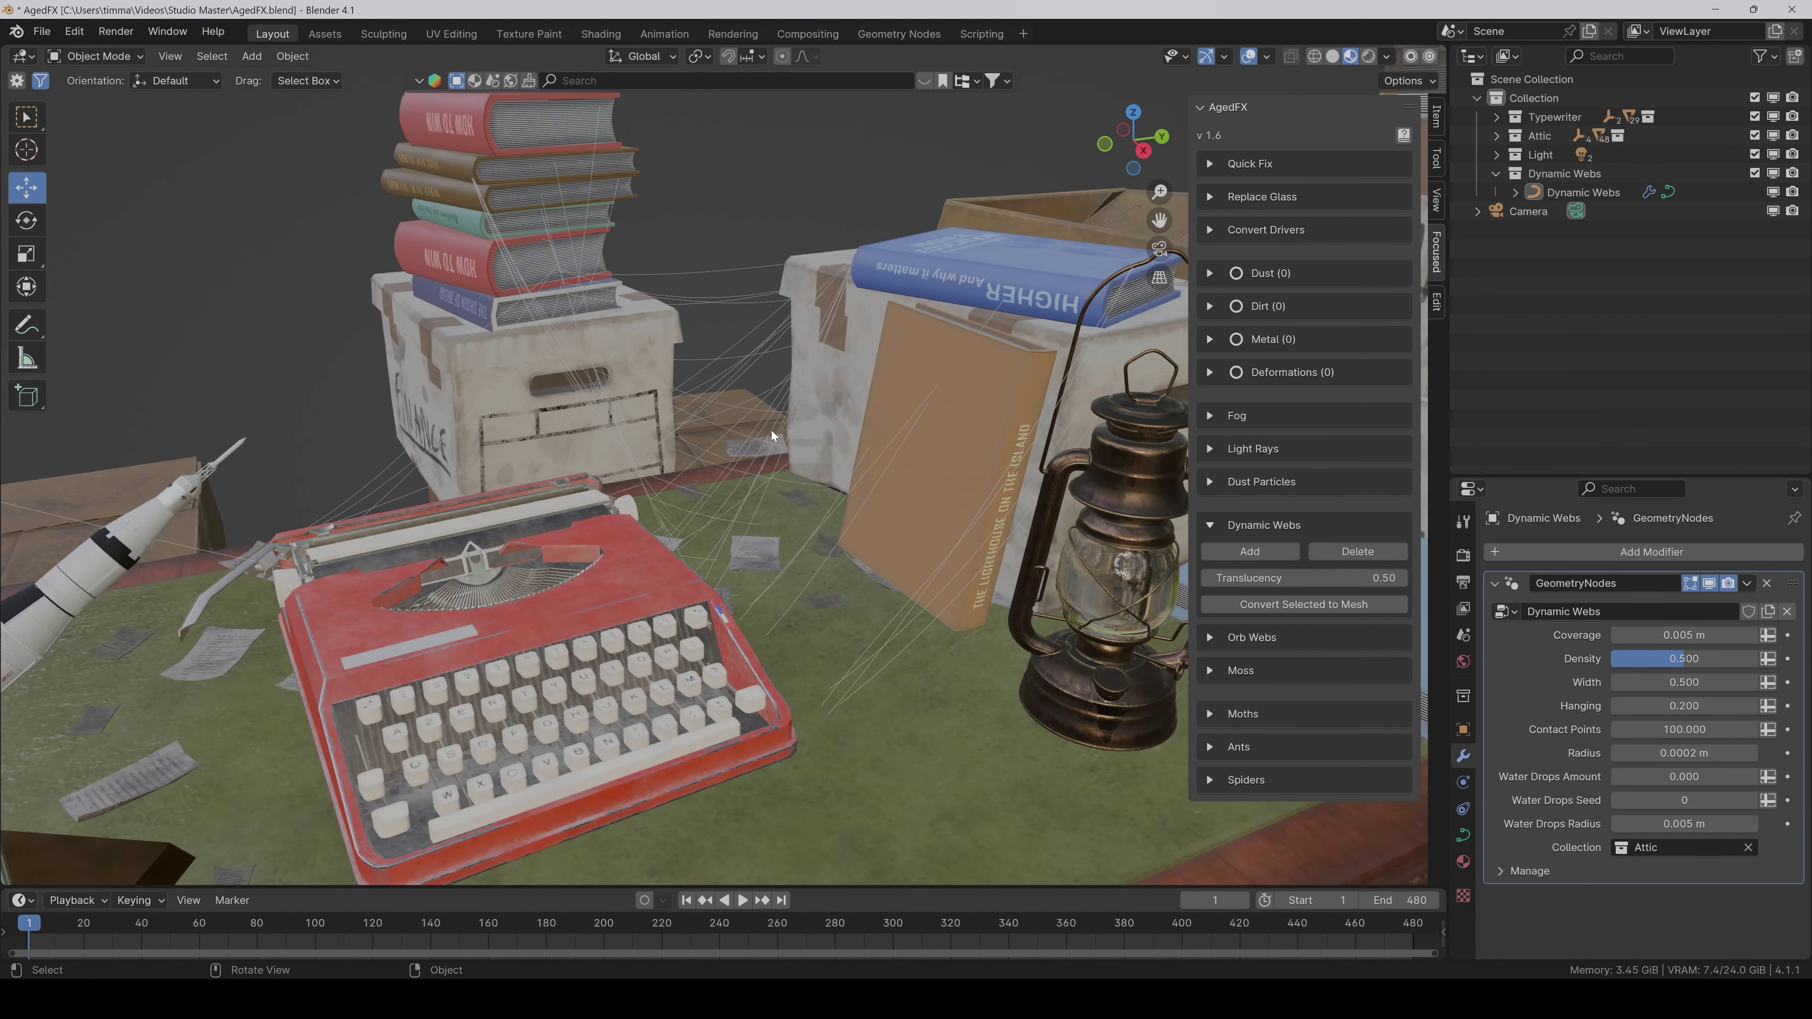
{"action": "scroll", "coordinate": [789, 465], "scroll_direction": "up", "scroll_amount": 2}
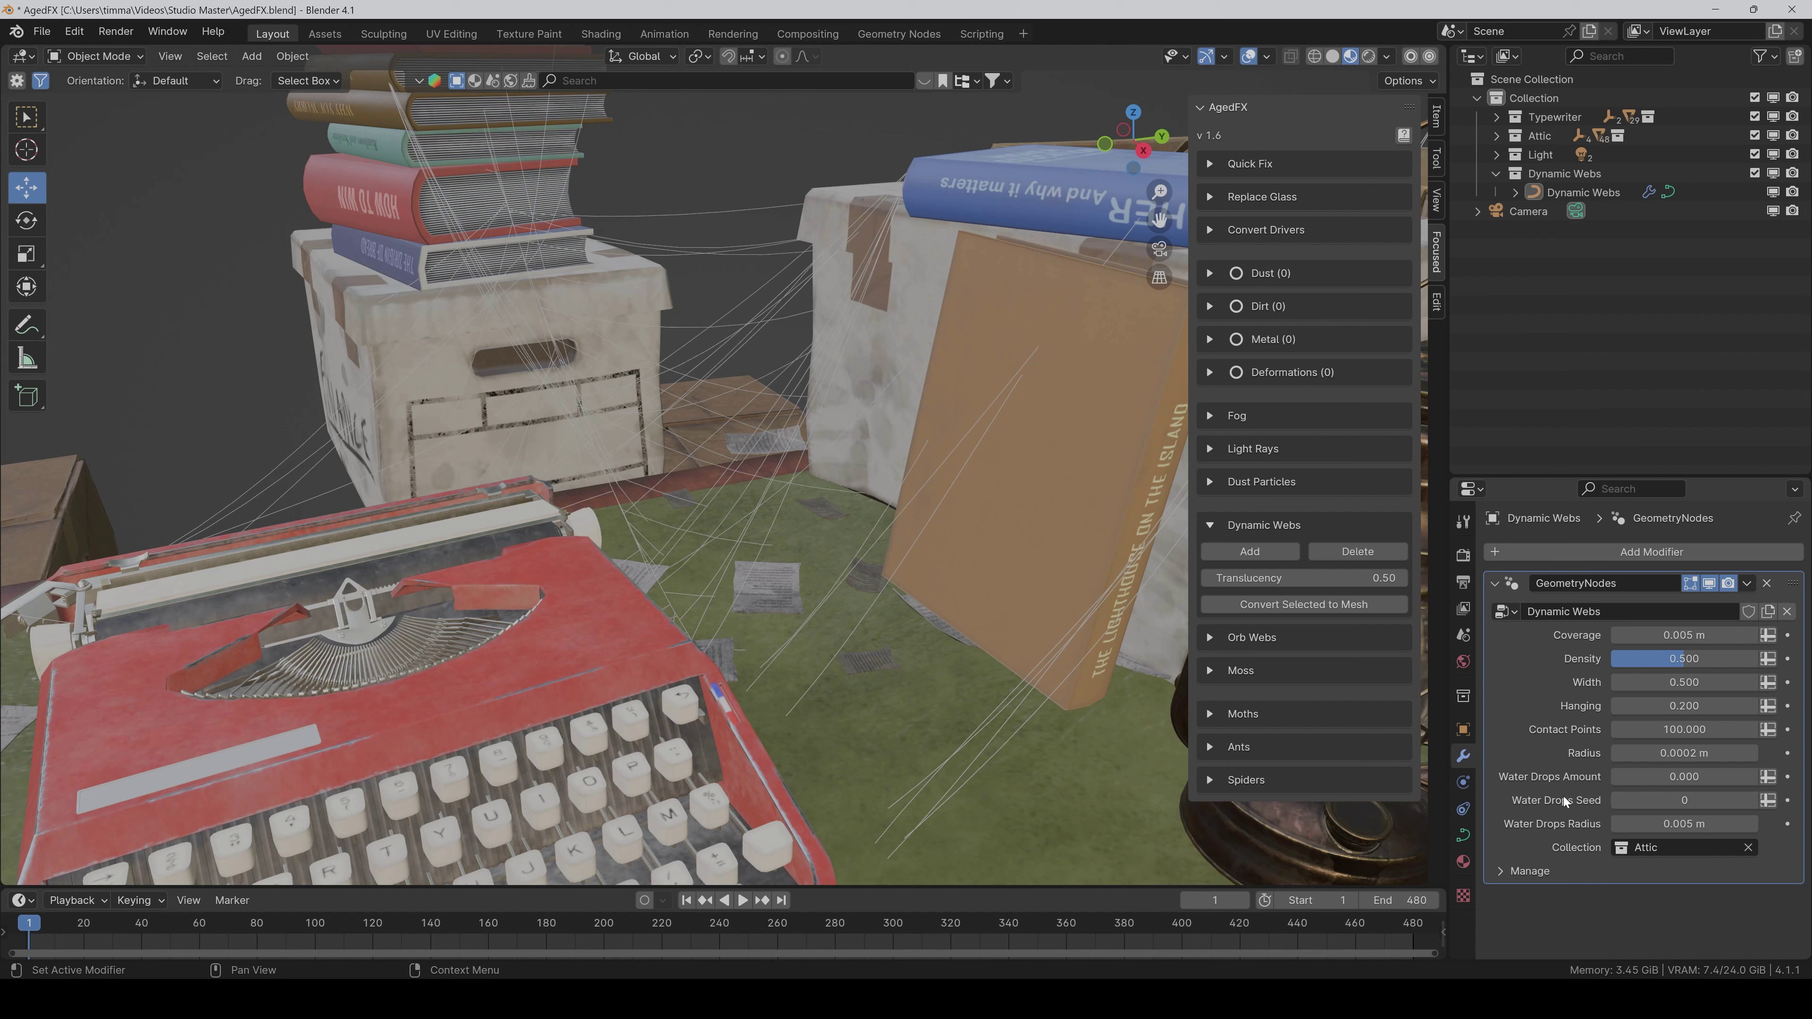
- Set the dynamic web's water drops amount to 0.1 and reduce it to 0.034
{"action": "left_click", "coordinate": [1702, 776]}
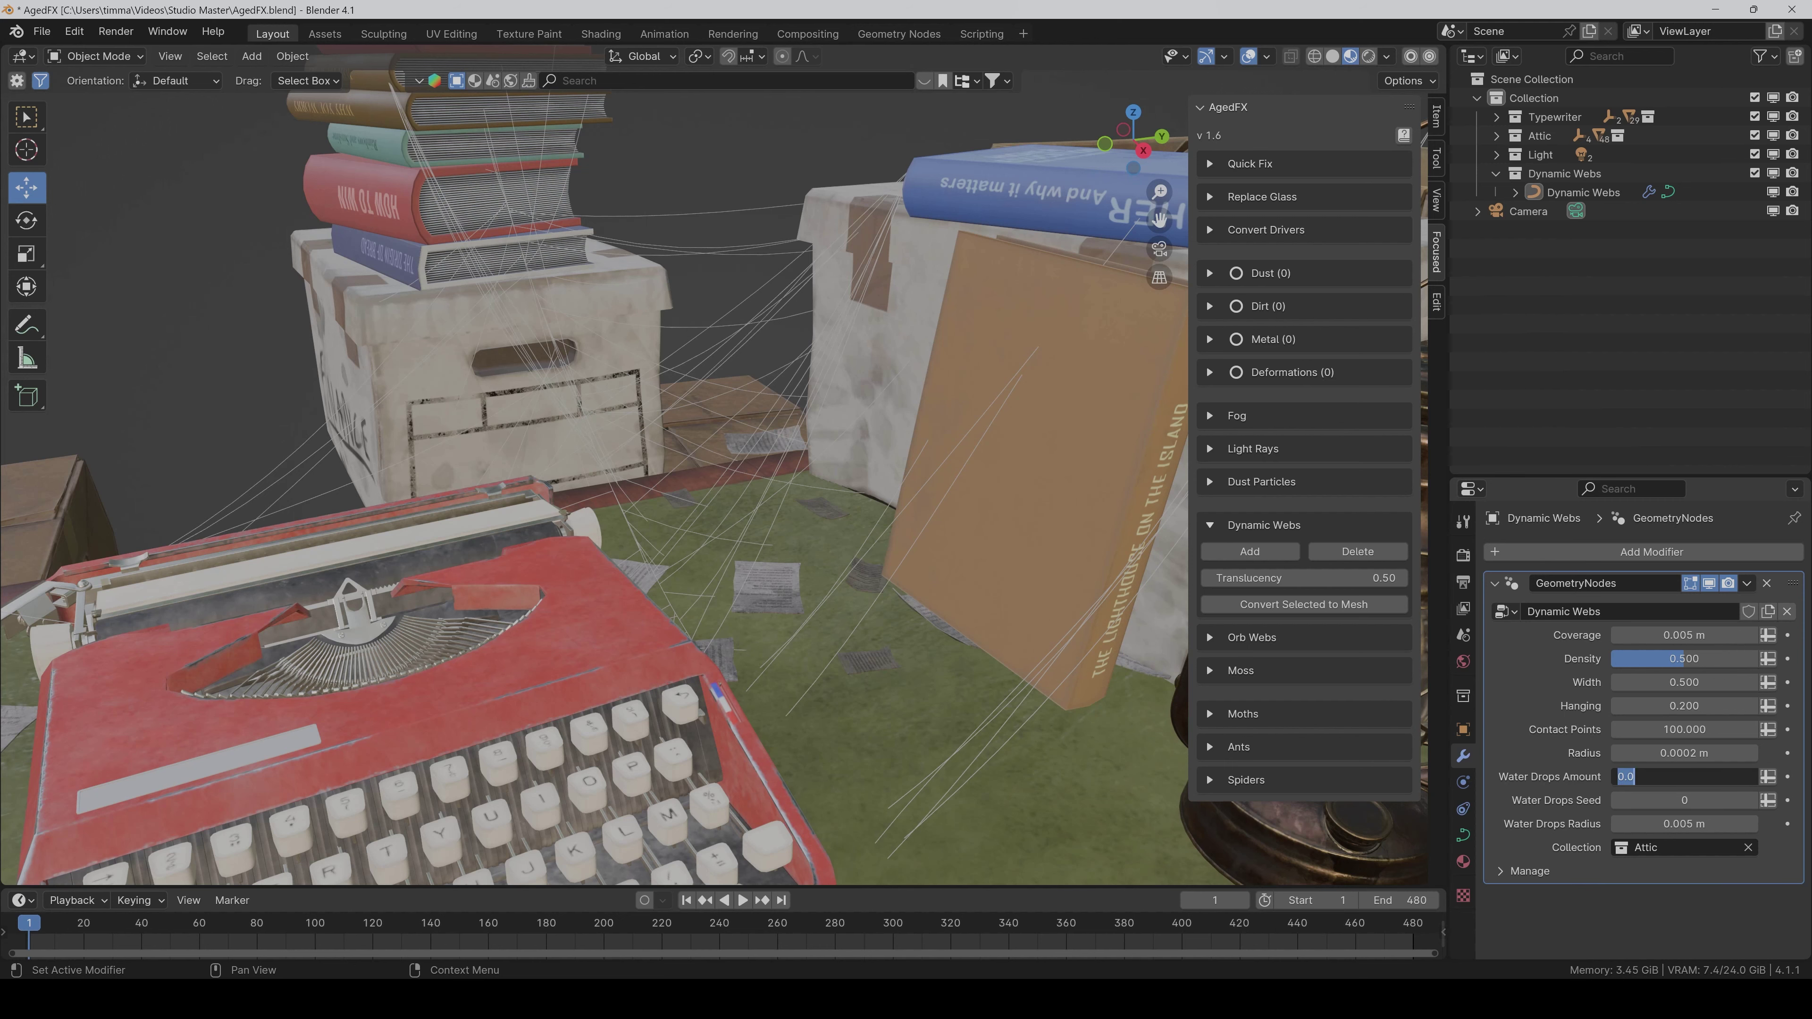
{"action": "type", "text": "0.1"}
{"action": "key", "text": "Return"}
{"action": "middle_click_drag", "start_coordinate": [787, 581], "coordinate": [704, 537]}
{"action": "scroll", "coordinate": [704, 537], "scroll_direction": "down", "scroll_amount": 2}
{"action": "scroll", "coordinate": [705, 540], "scroll_direction": "up", "scroll_amount": 2}
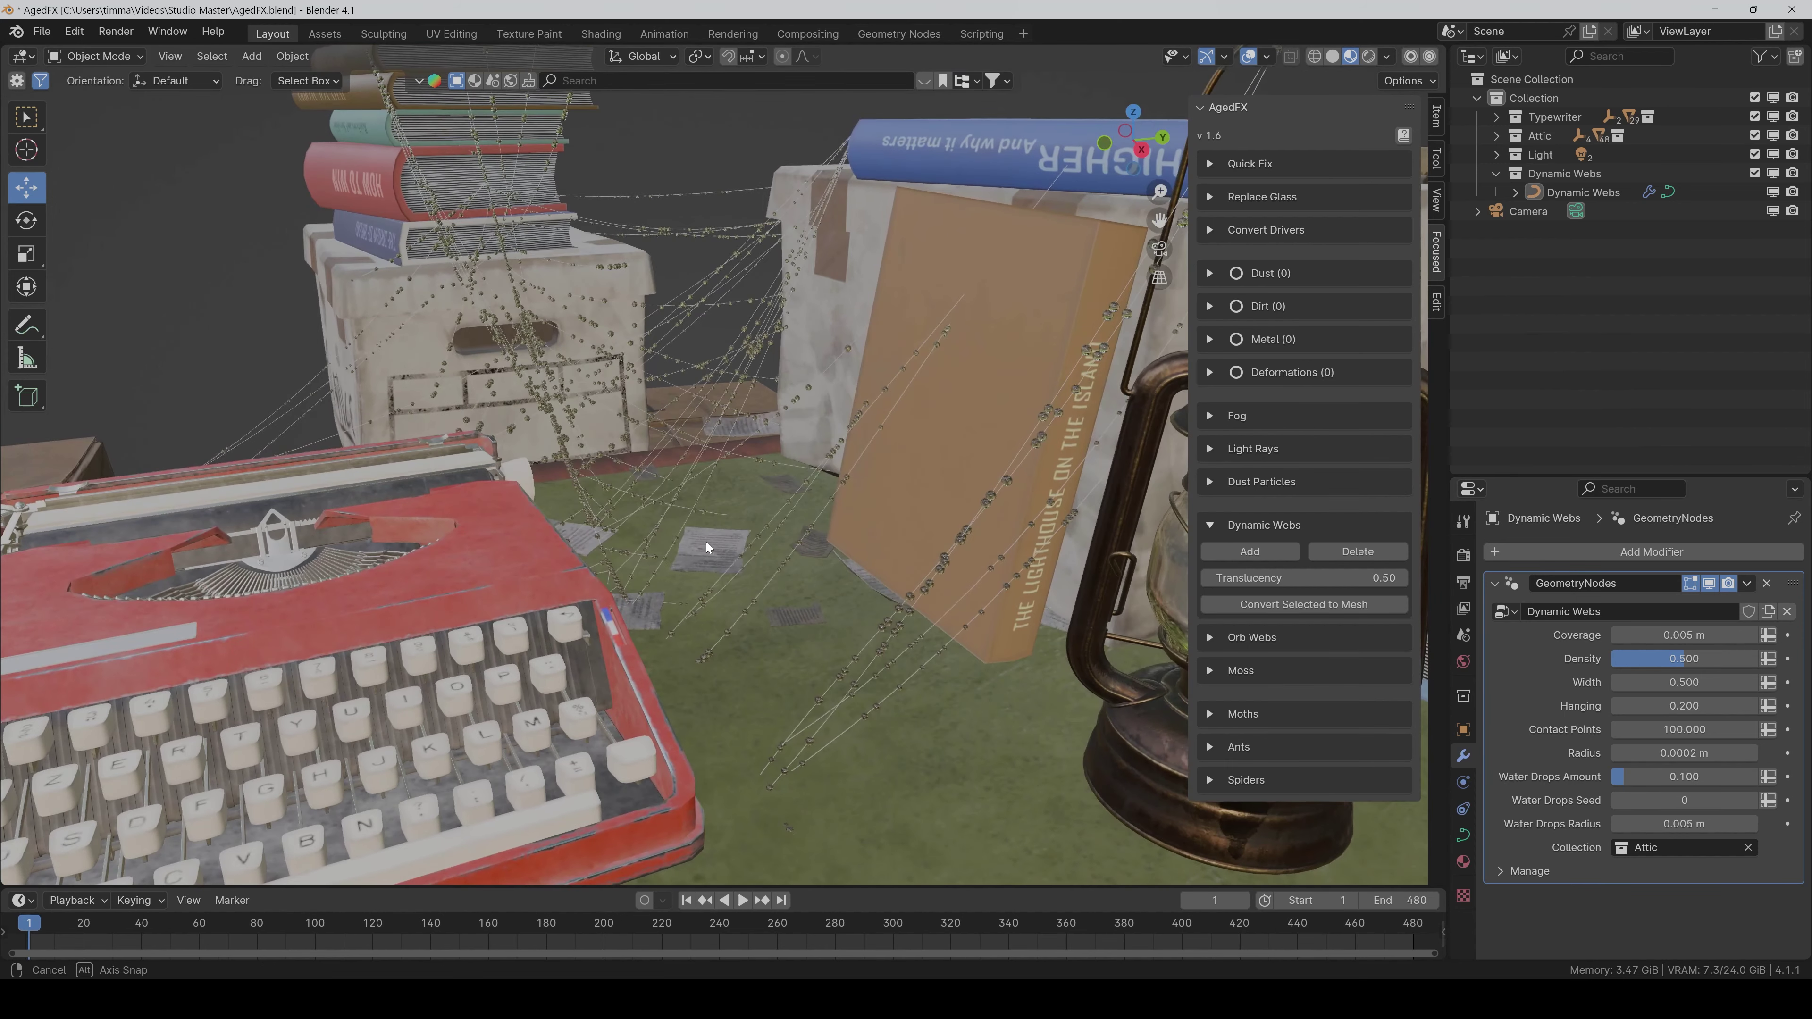
{"action": "left_click_drag", "start_coordinate": [1684, 777], "coordinate": [1641, 776]}
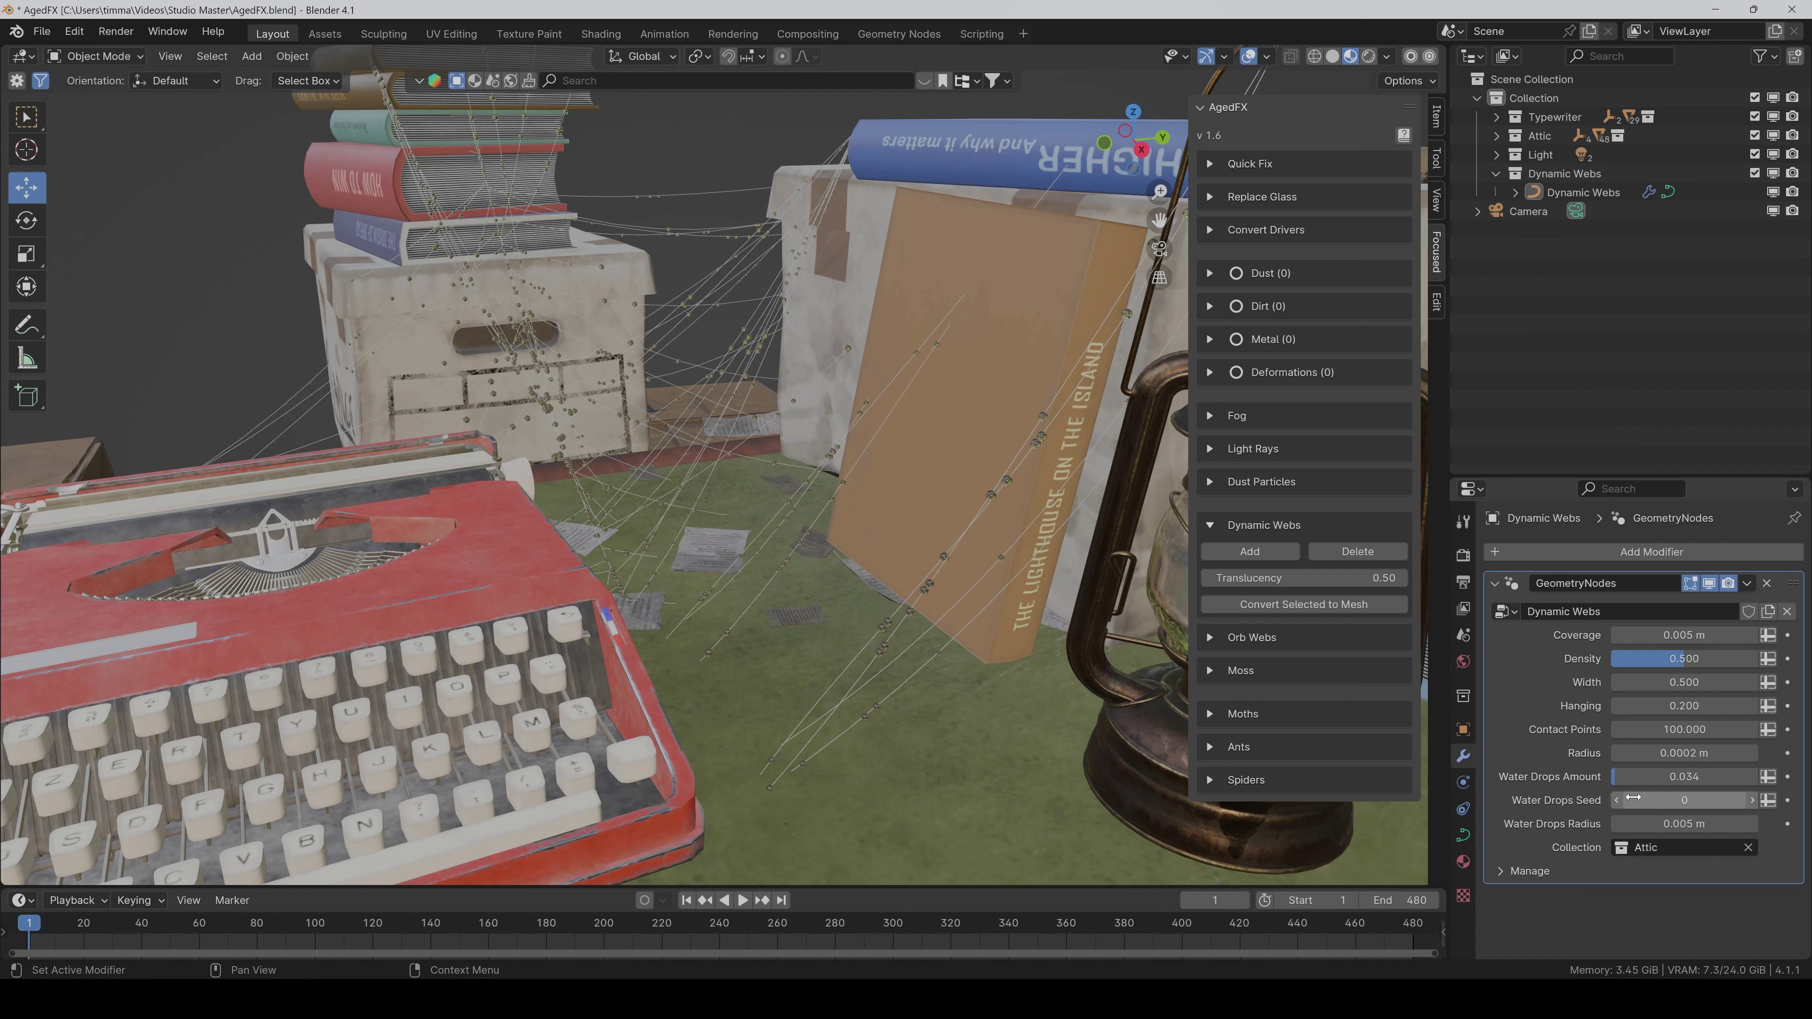
- Set the dynamic web's water drops seed to 2 and the water drops radius to 0.004 m
{"action": "left_click", "coordinate": [1755, 801]}
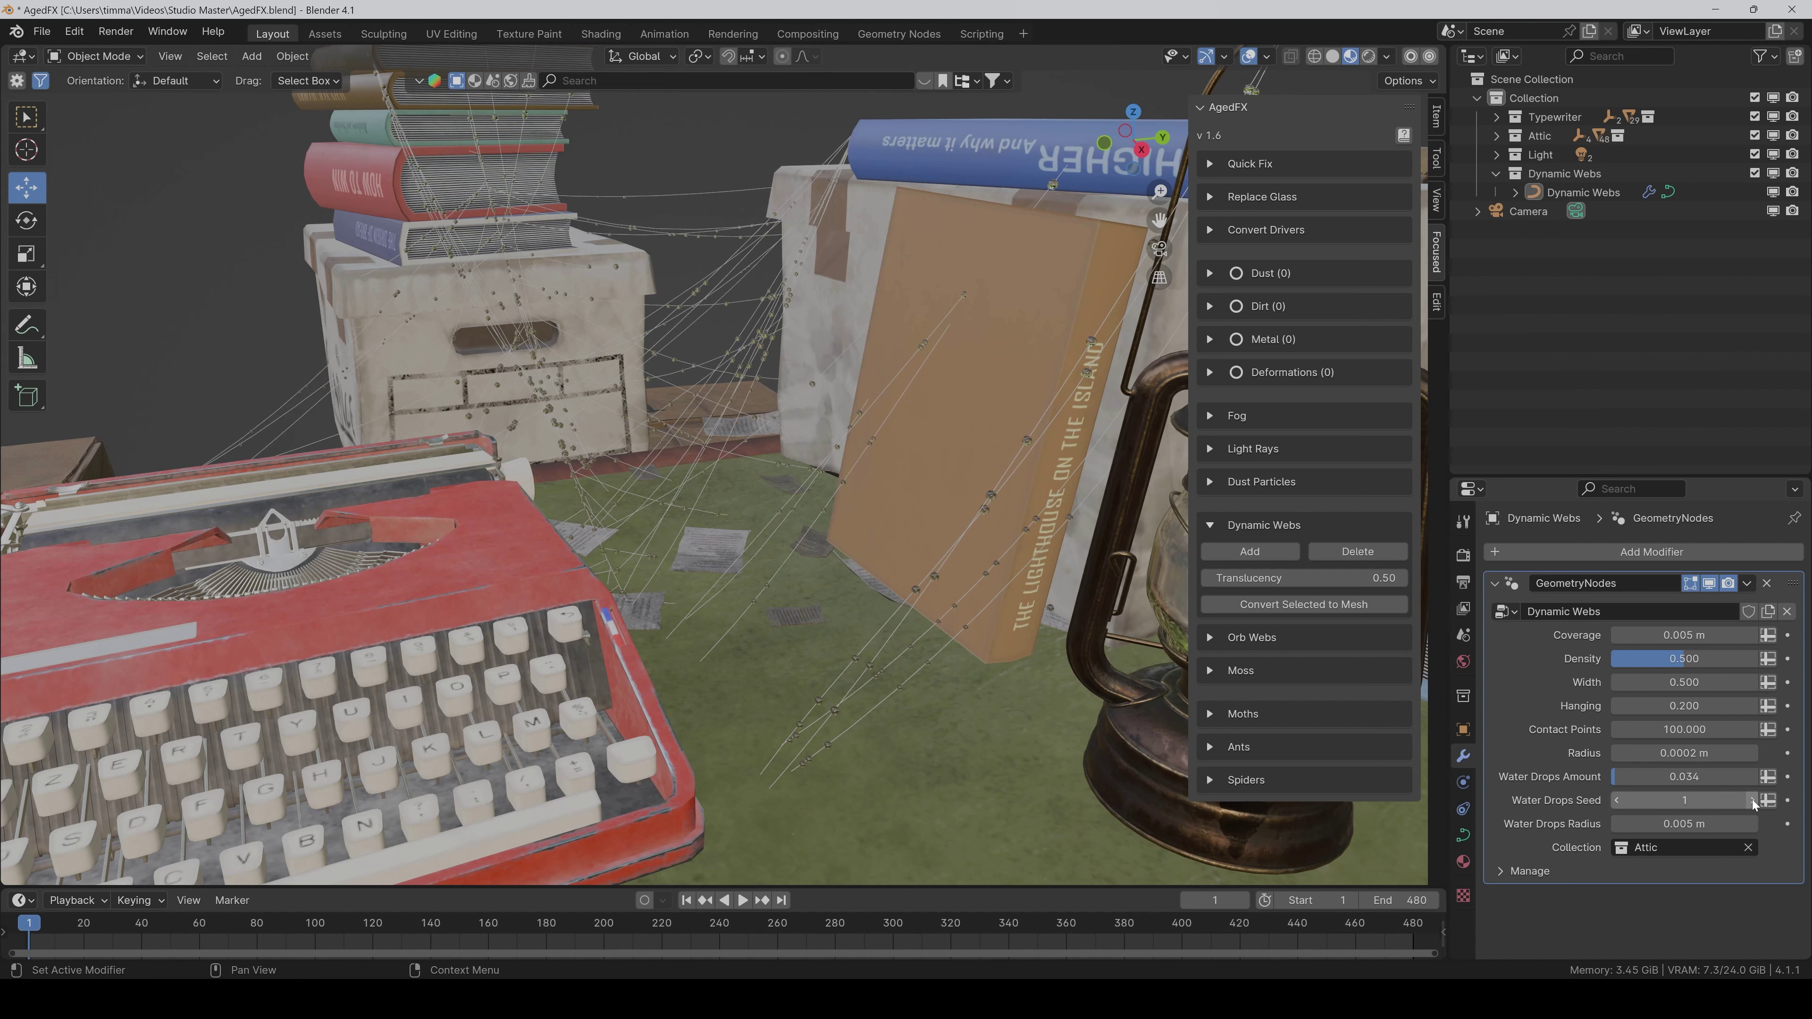
{"action": "left_click", "coordinate": [1754, 801]}
{"action": "left_click", "coordinate": [1716, 825]}
{"action": "mouse_move", "coordinate": [1662, 825]}
{"action": "left_mouse_down"}
{"action": "mouse_move", "coordinate": [1631, 824]}
{"action": "mouse_move", "coordinate": [1646, 824]}
{"action": "left_mouse_up"}
{"action": "key", "text": "BackSpace"}
{"action": "key", "text": "BackSpace"}
{"action": "type", "text": "4"}
{"action": "key", "text": "Return"}
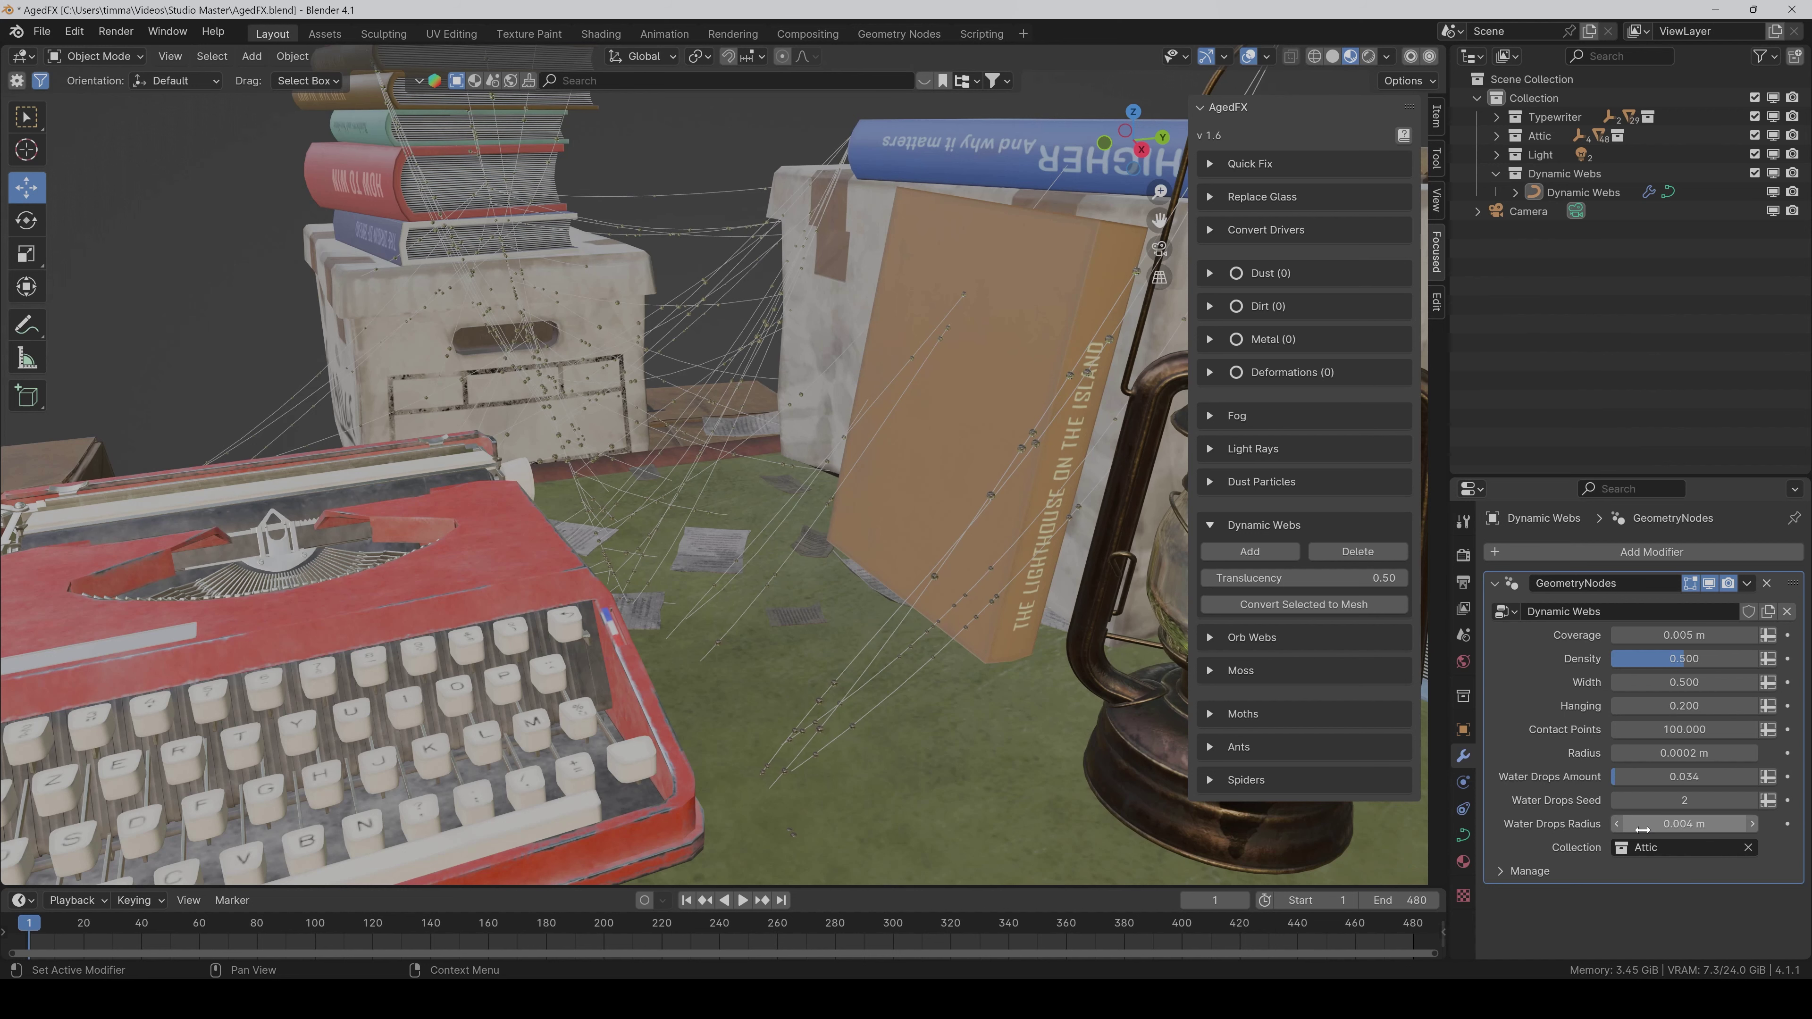
- In rendered shading, set the dynamic web's water drops amount to 0.189 and the water drops radius to 0.003 m
{"action": "left_click", "coordinate": [1369, 55]}
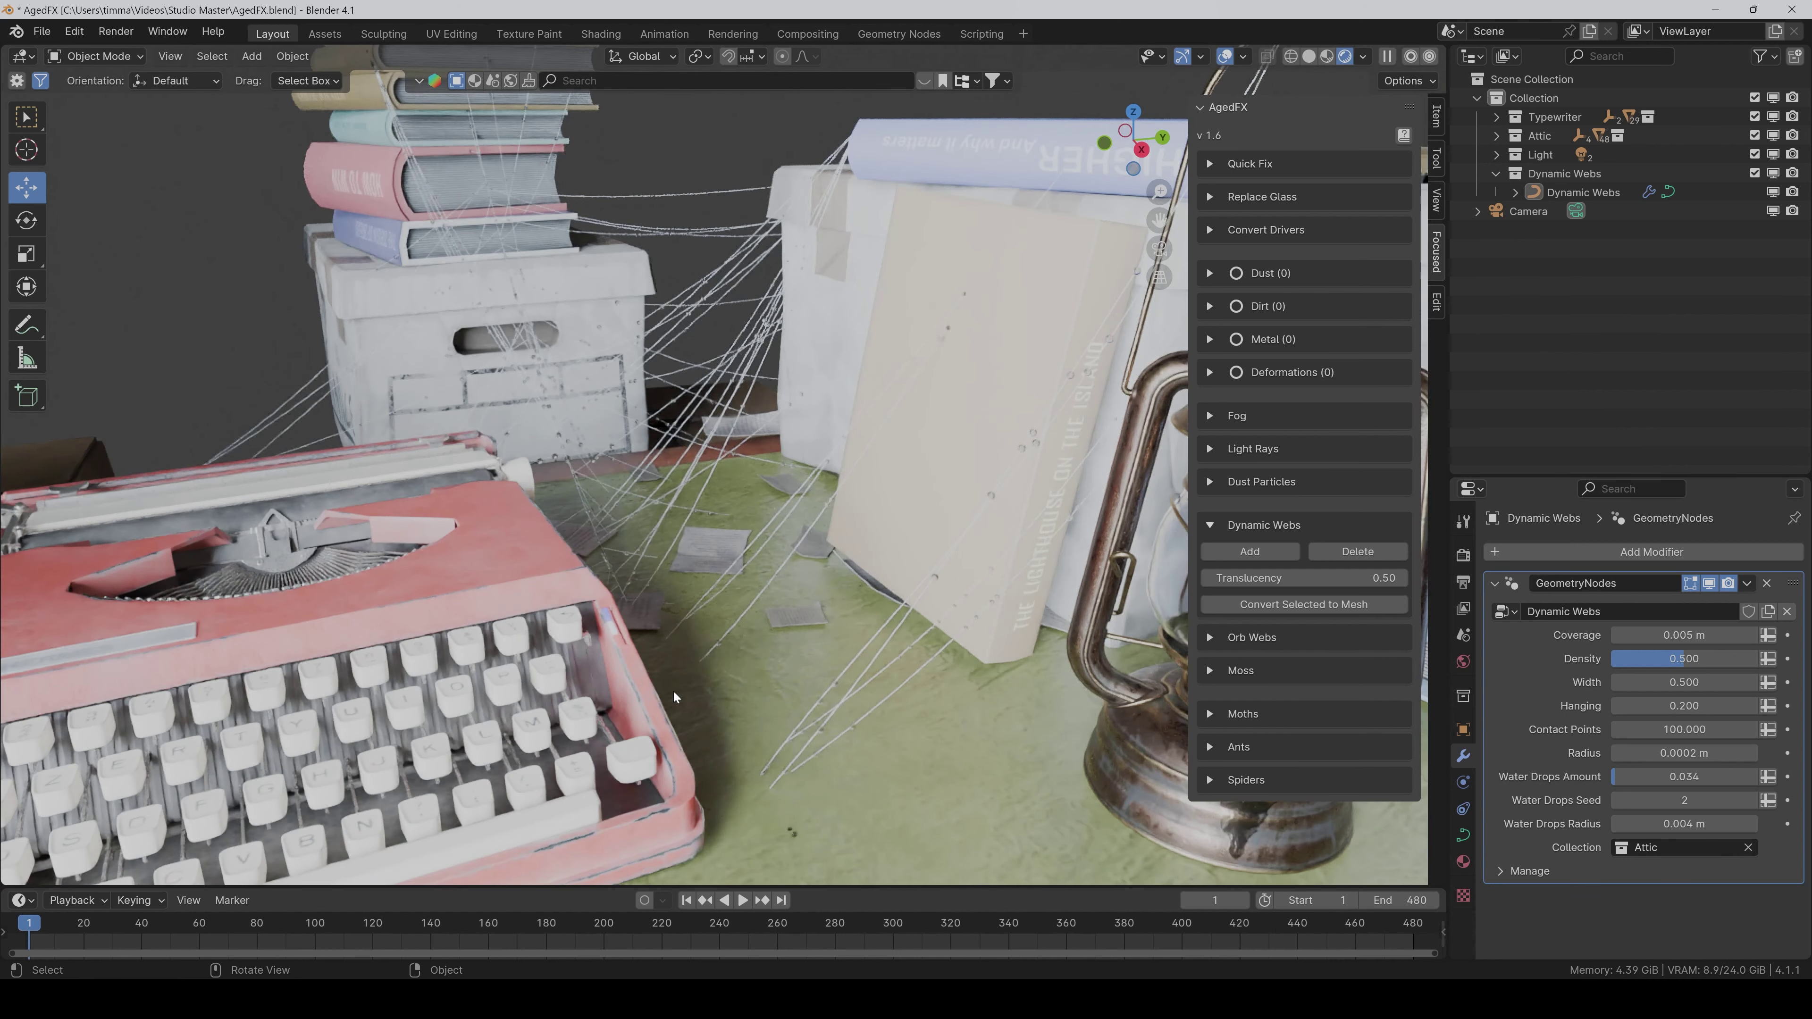
{"action": "scroll", "coordinate": [571, 657], "scroll_direction": "up", "scroll_amount": 3}
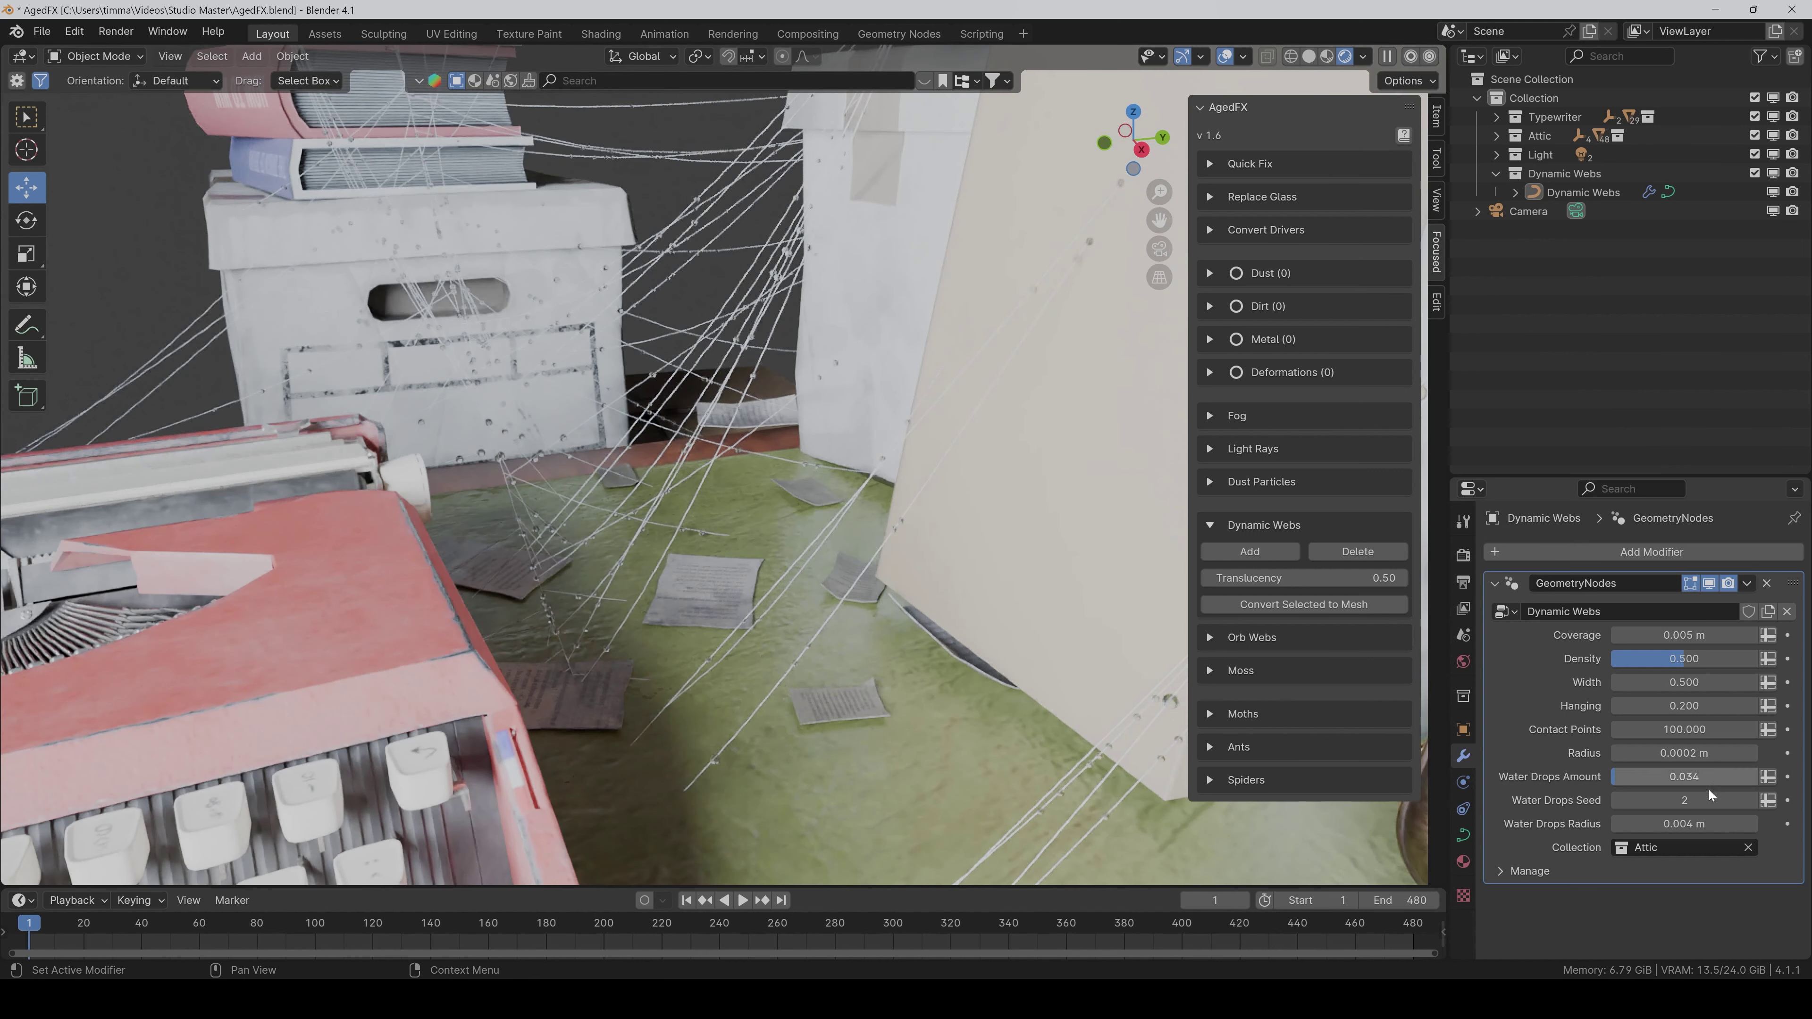
{"action": "left_click_drag", "start_coordinate": [1709, 781], "coordinate": [1640, 824]}
{"action": "left_click", "coordinate": [1663, 824]}
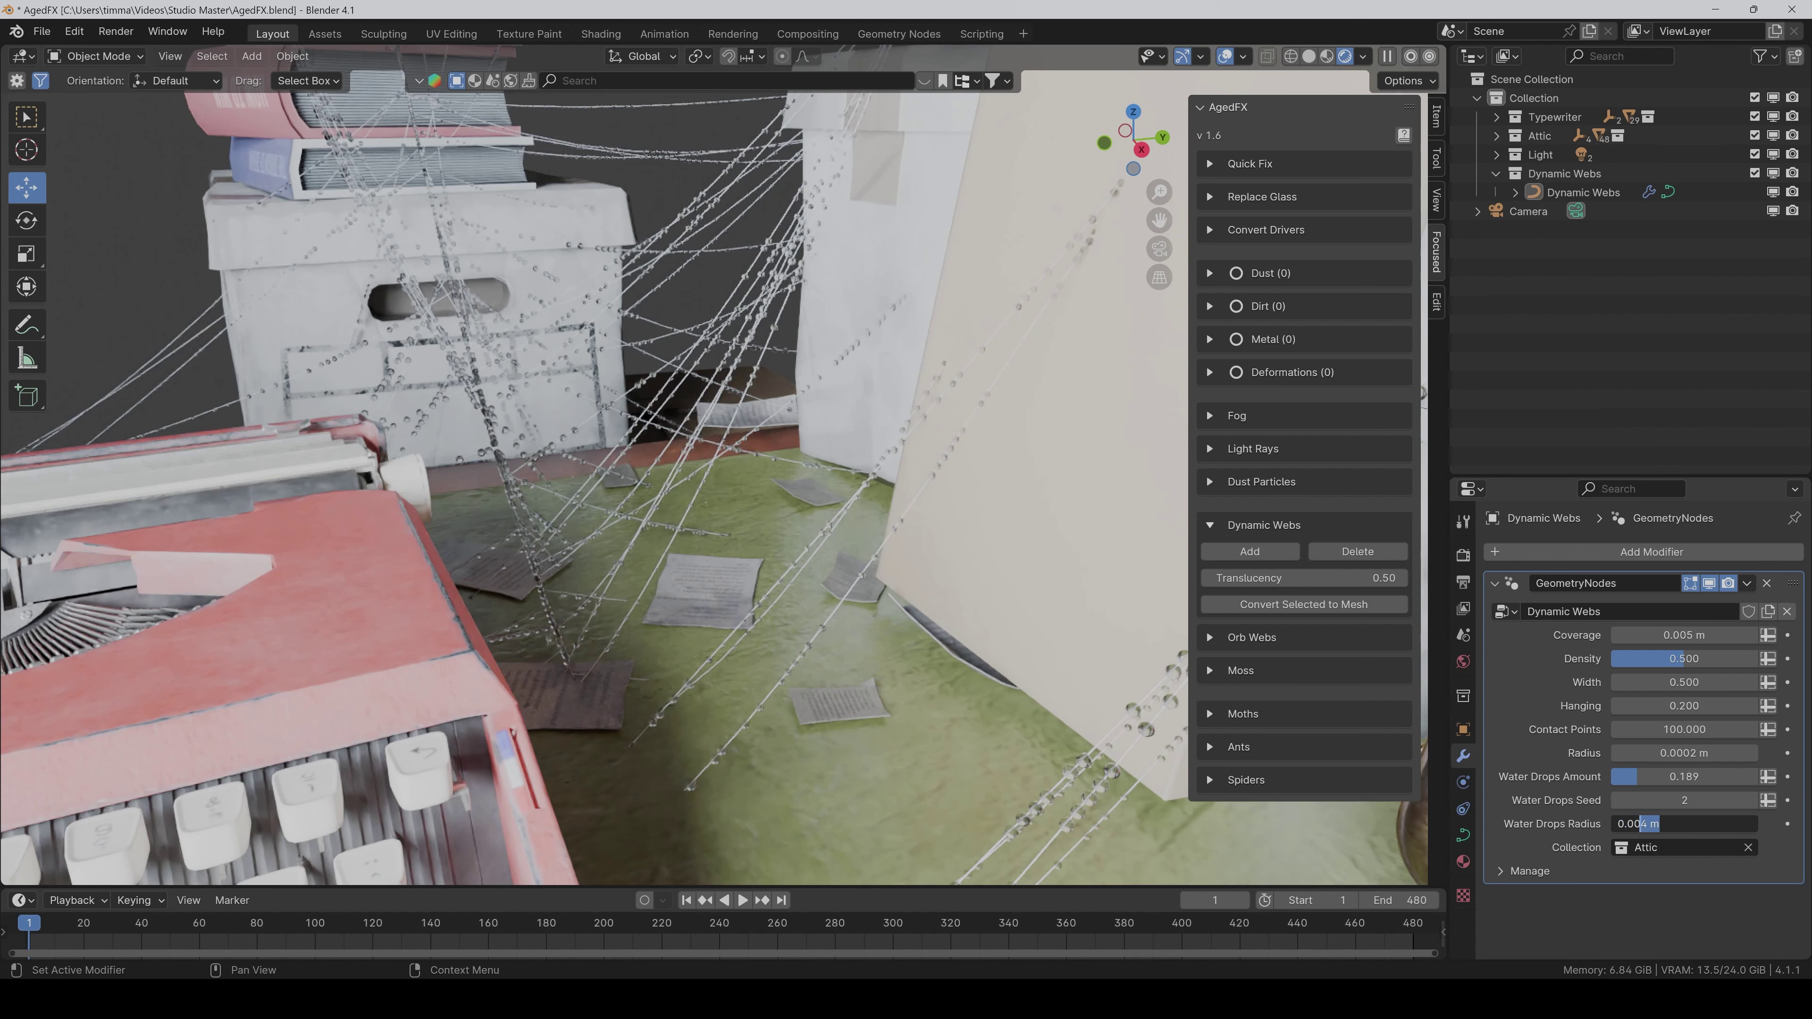
{"action": "type", "text": "3"}
{"action": "key", "text": "Return"}
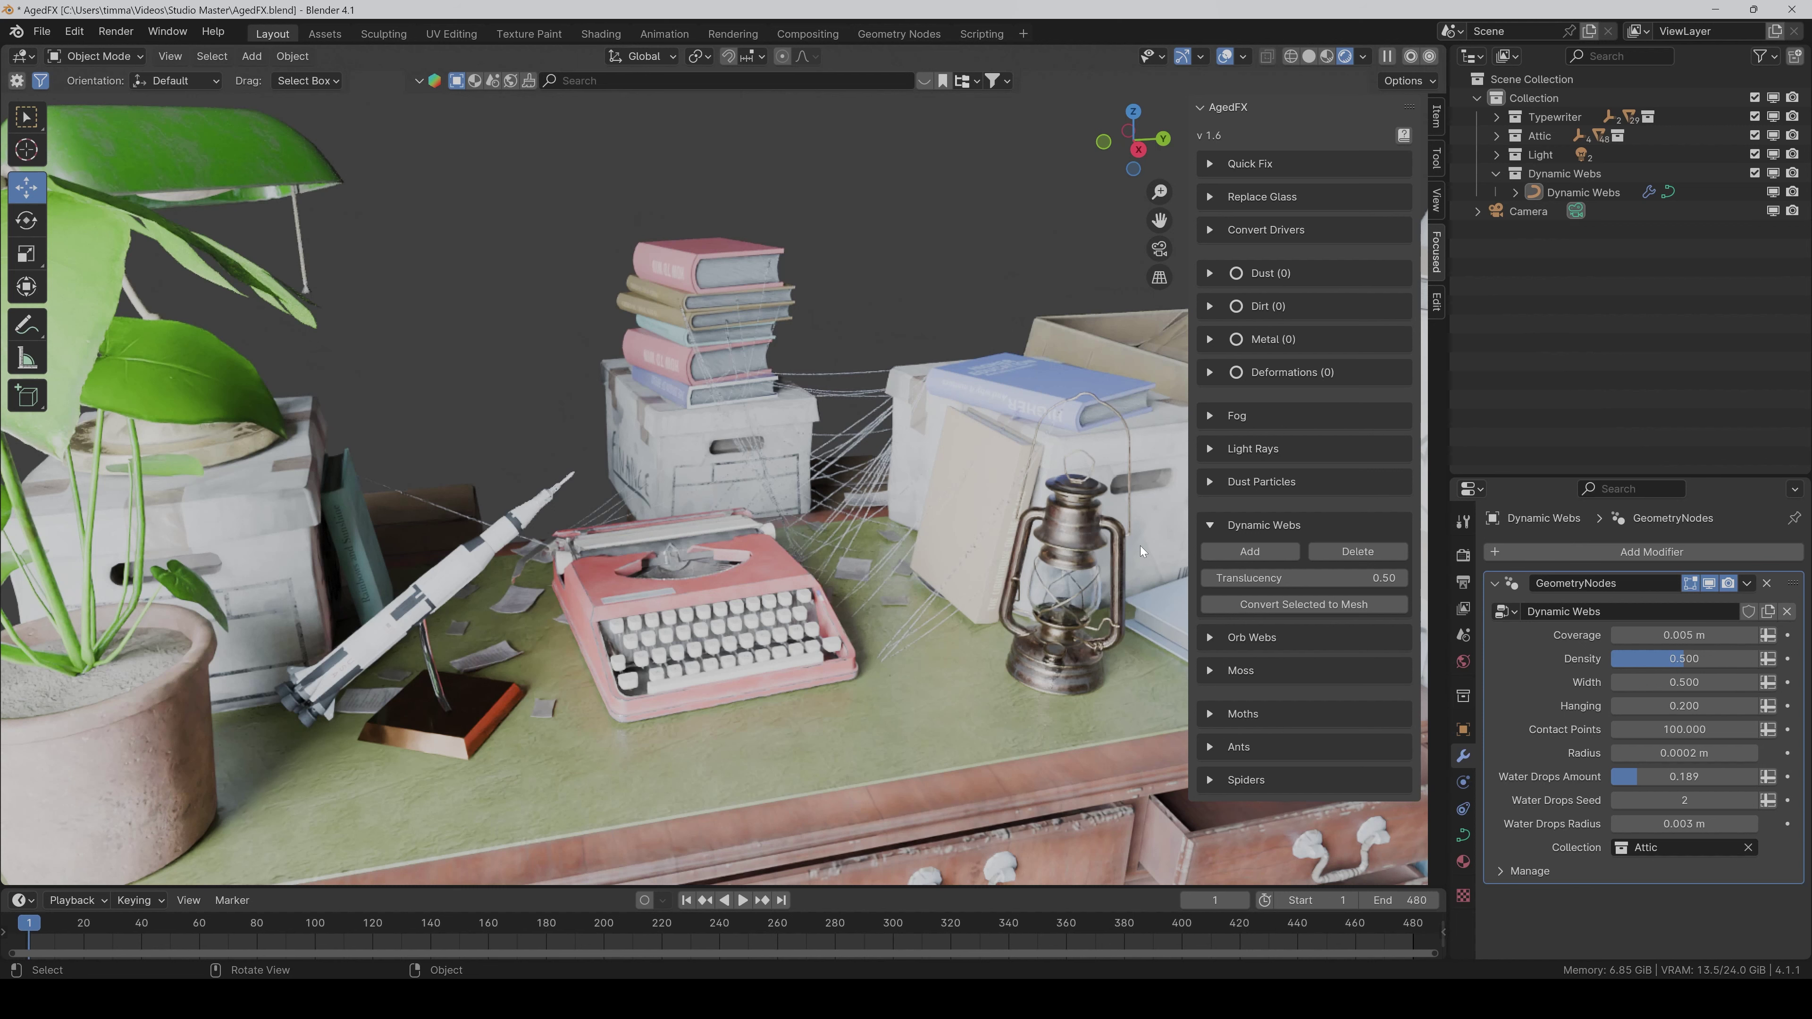
- Collapse the Dynamic Webs settings and add an orb web to the scene
{"action": "left_click", "coordinate": [1210, 525]}
{"action": "left_click", "coordinate": [1227, 558]}
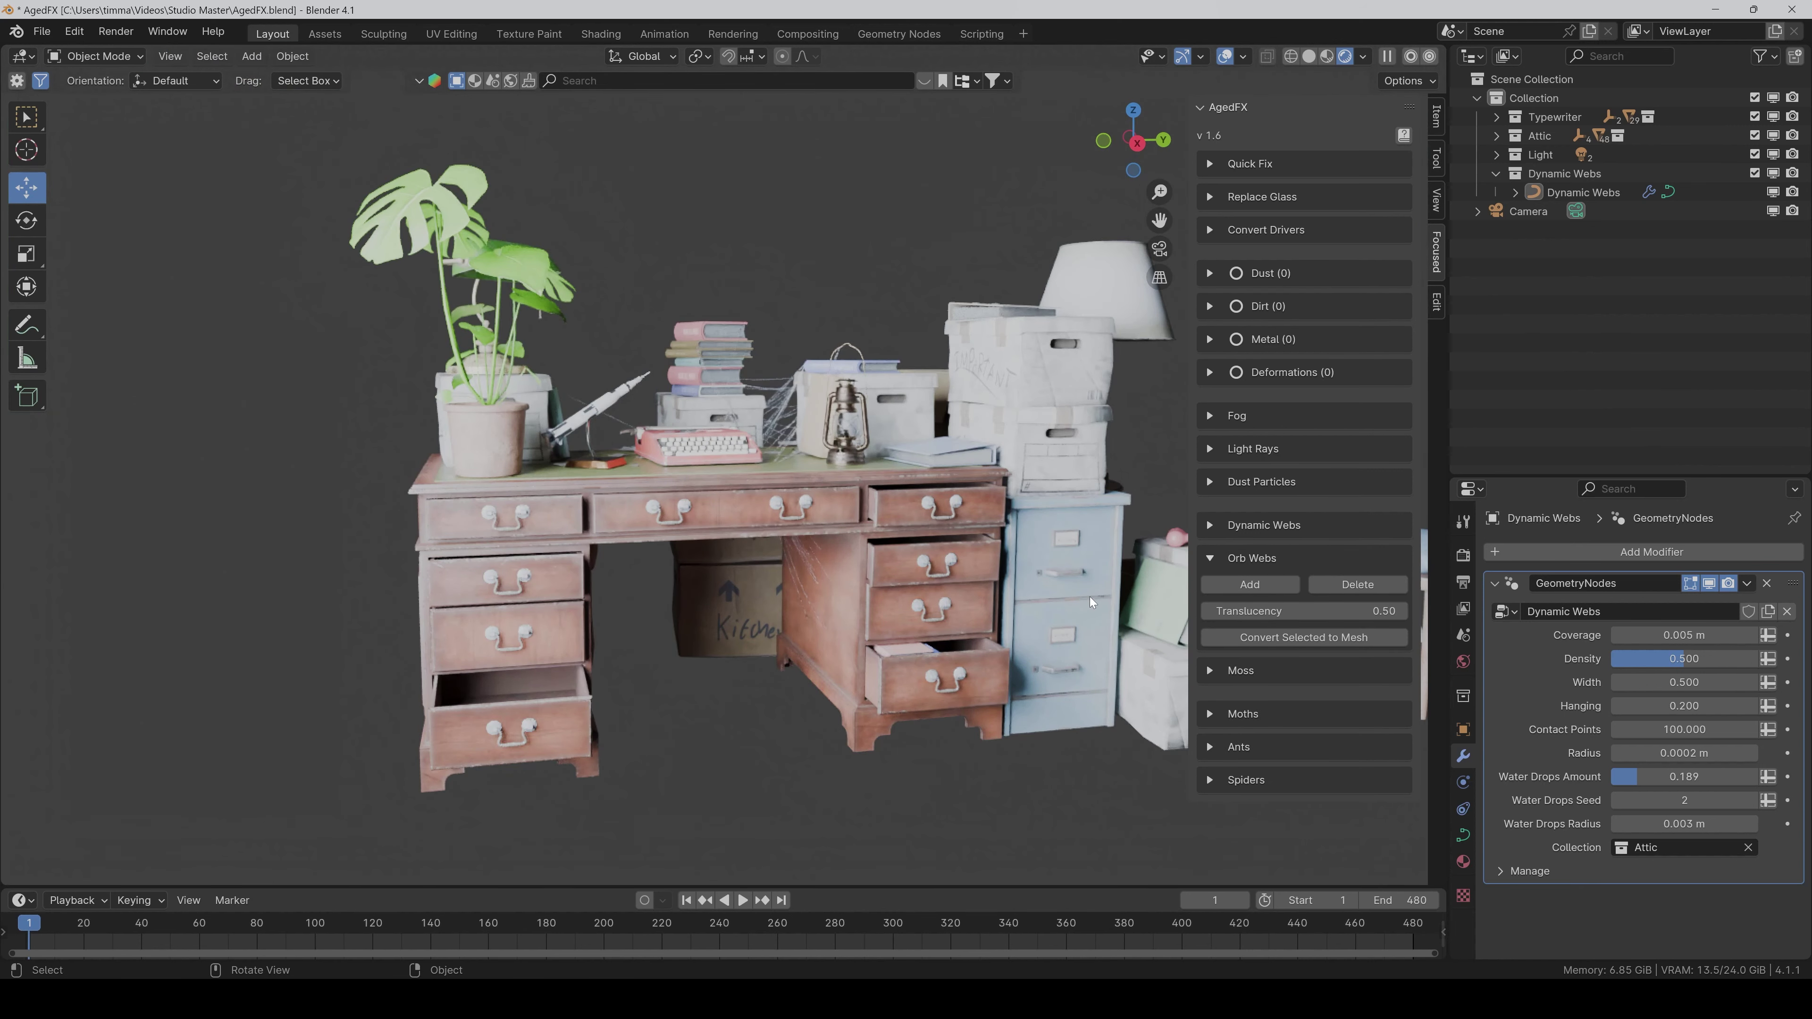
{"action": "left_click", "coordinate": [1232, 576]}
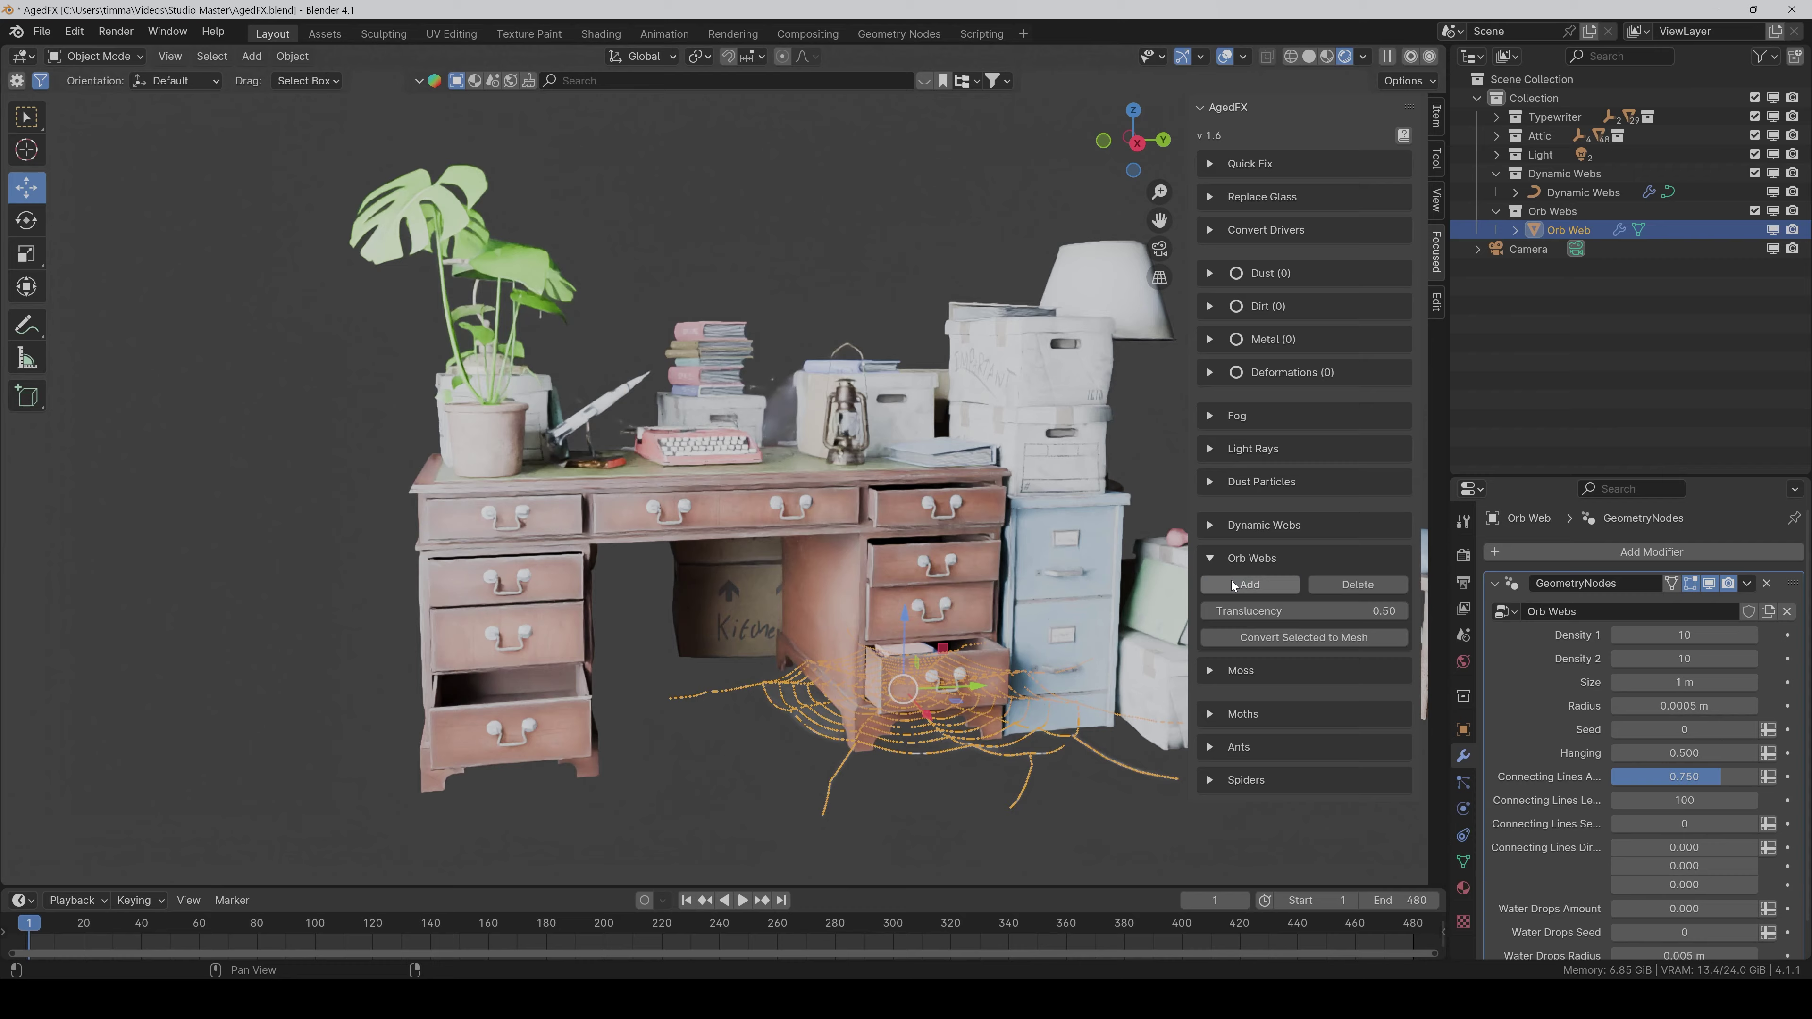
- In material preview shading, move the orb web to the desk's leg opening and rotate it about 82.5° around the global Y axis
{"action": "left_click", "coordinate": [1331, 59]}
{"action": "left_click_drag", "start_coordinate": [979, 685], "coordinate": [775, 644]}
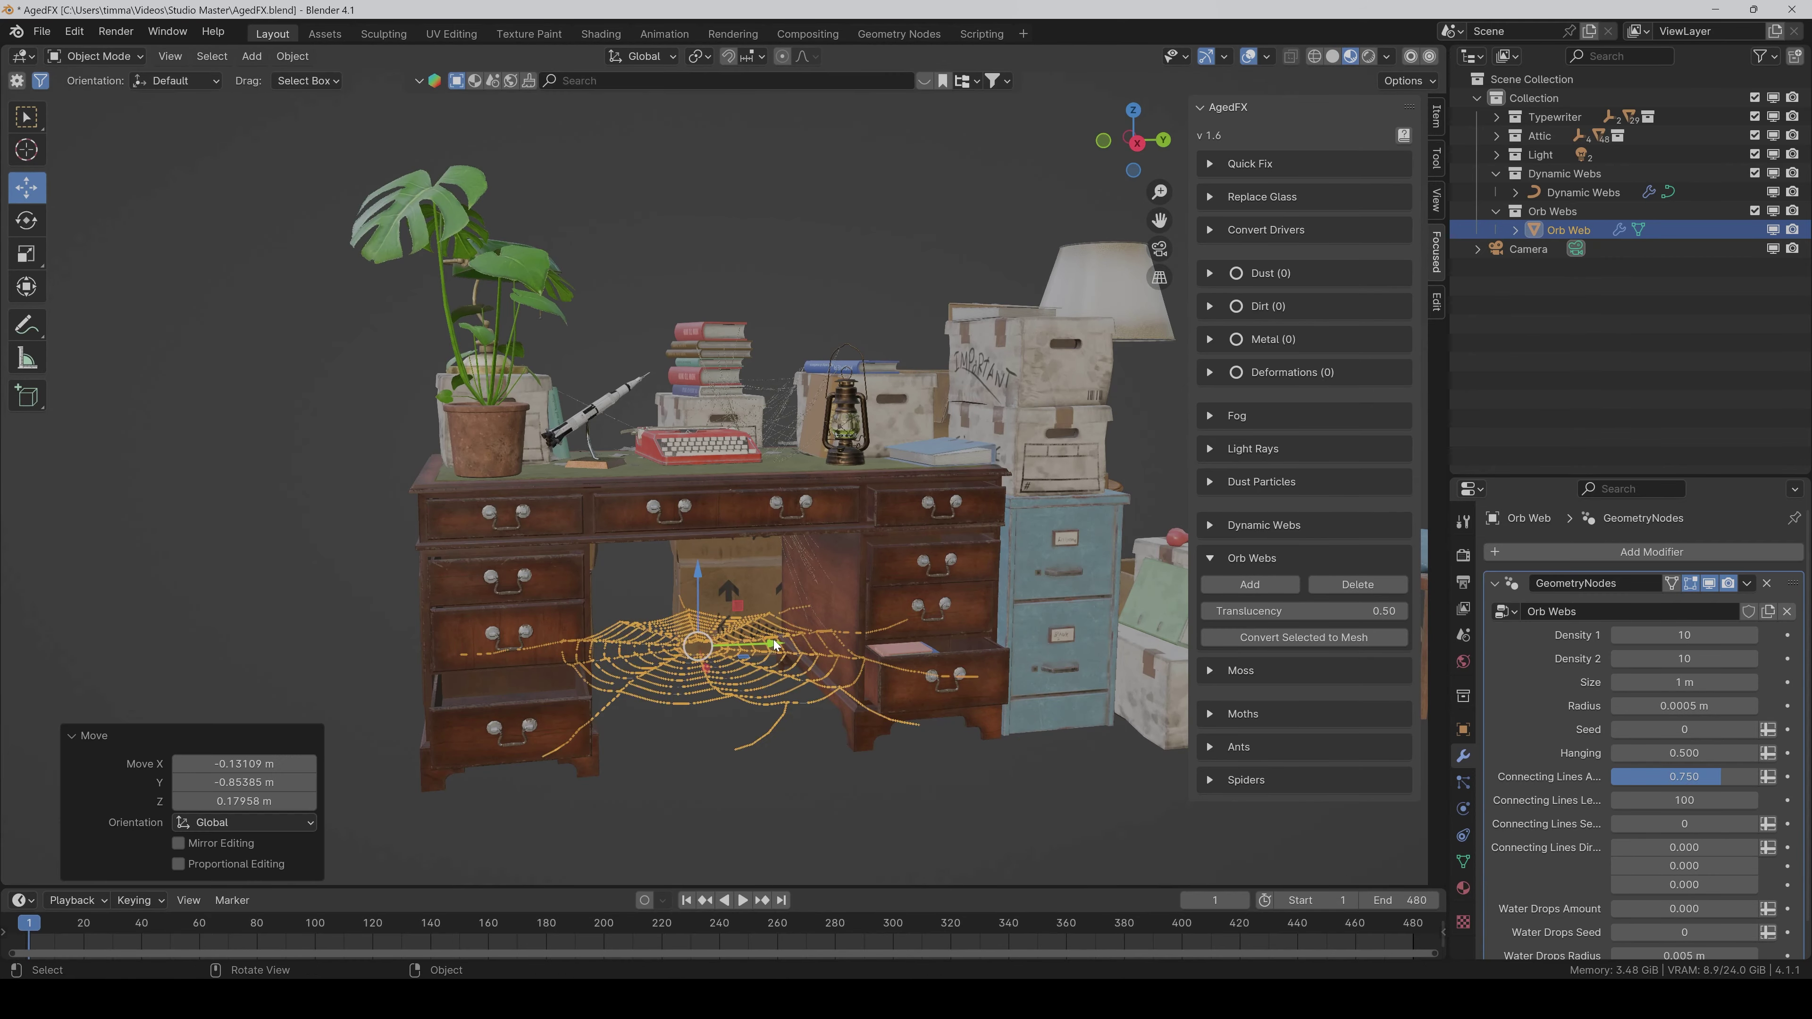
{"action": "key", "text": "r"}
{"action": "key", "text": "y"}
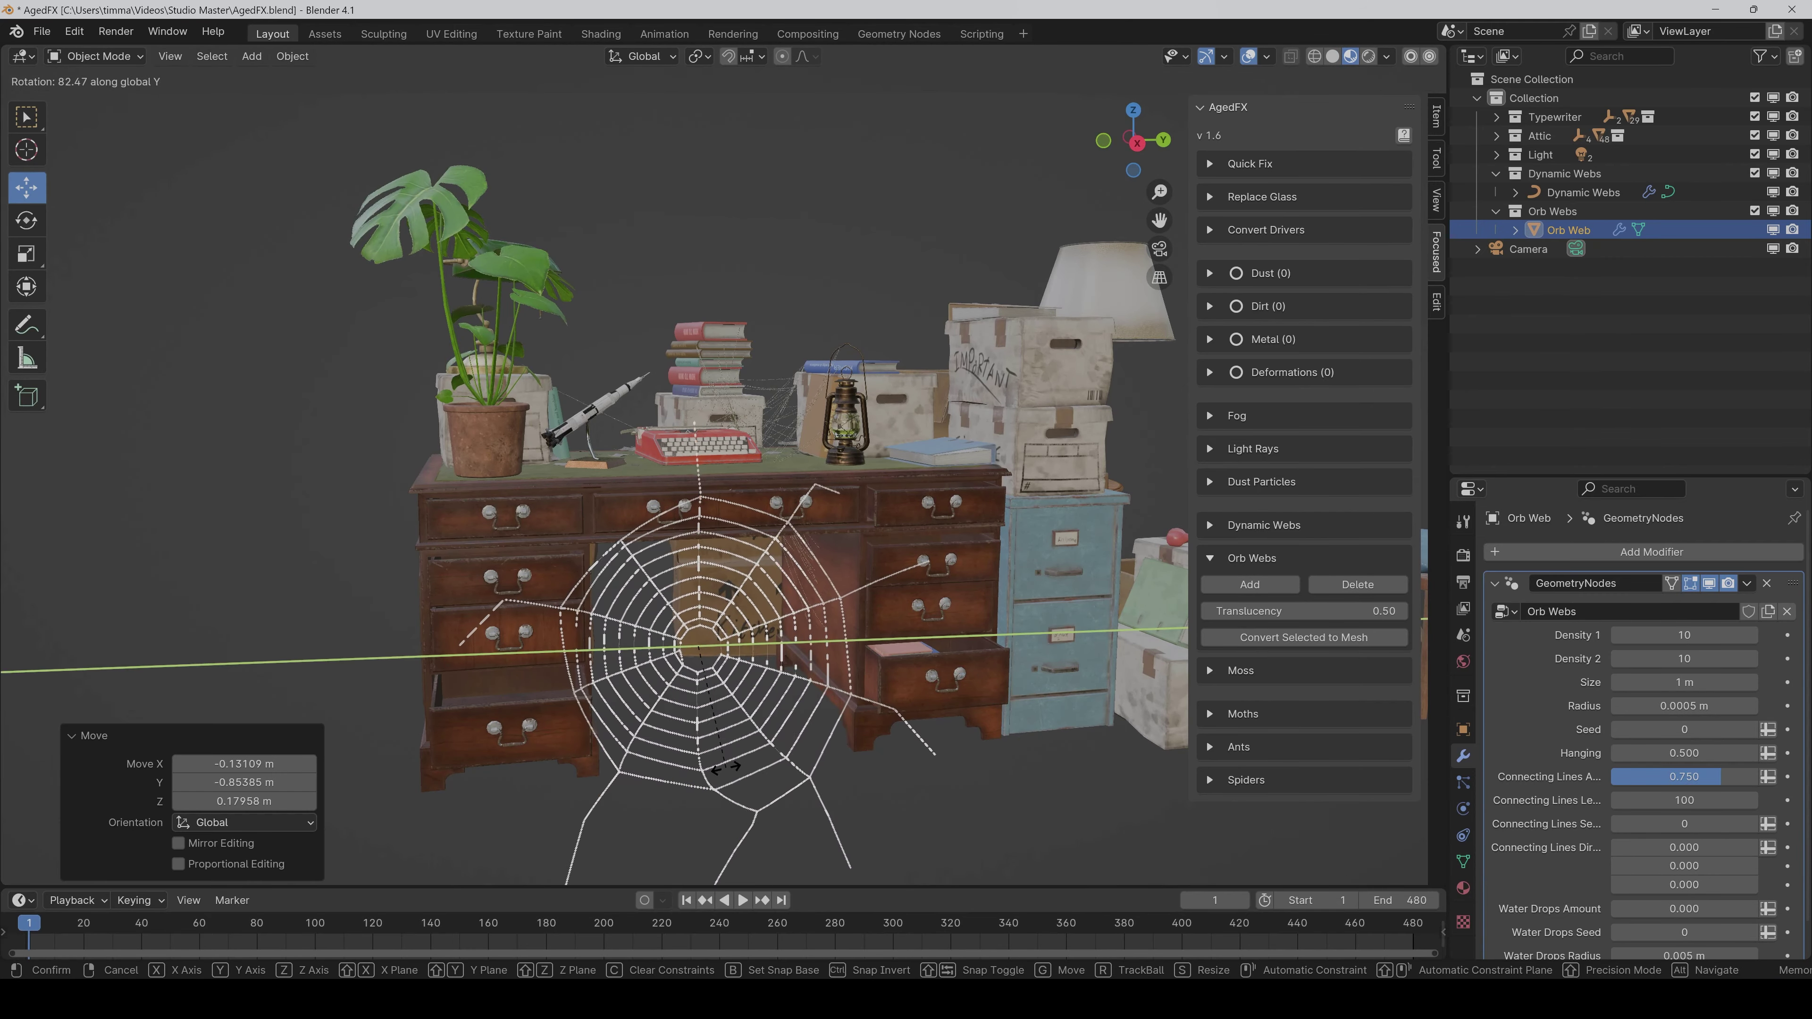
{"action": "left_click", "coordinate": [724, 767]}
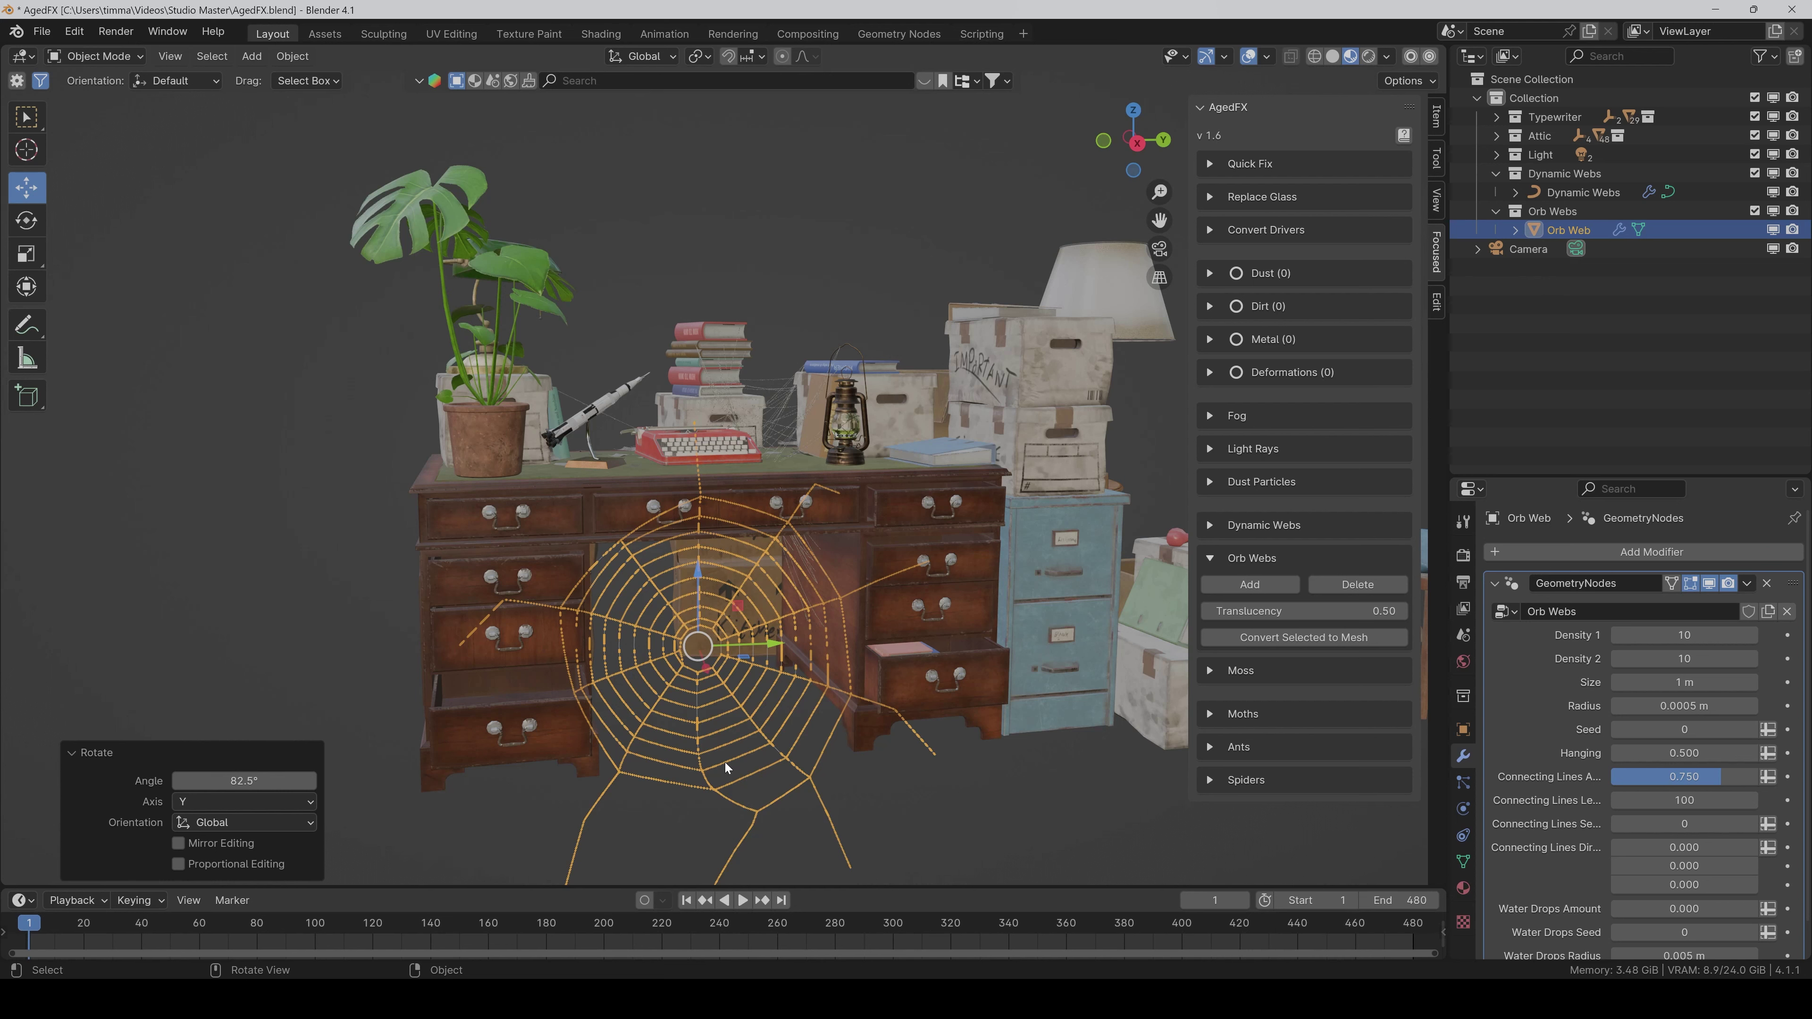
- Move the orb web about 0.325 m along the X axis relative to the desk
{"action": "scroll", "coordinate": [751, 683], "scroll_direction": "up", "scroll_amount": 3}
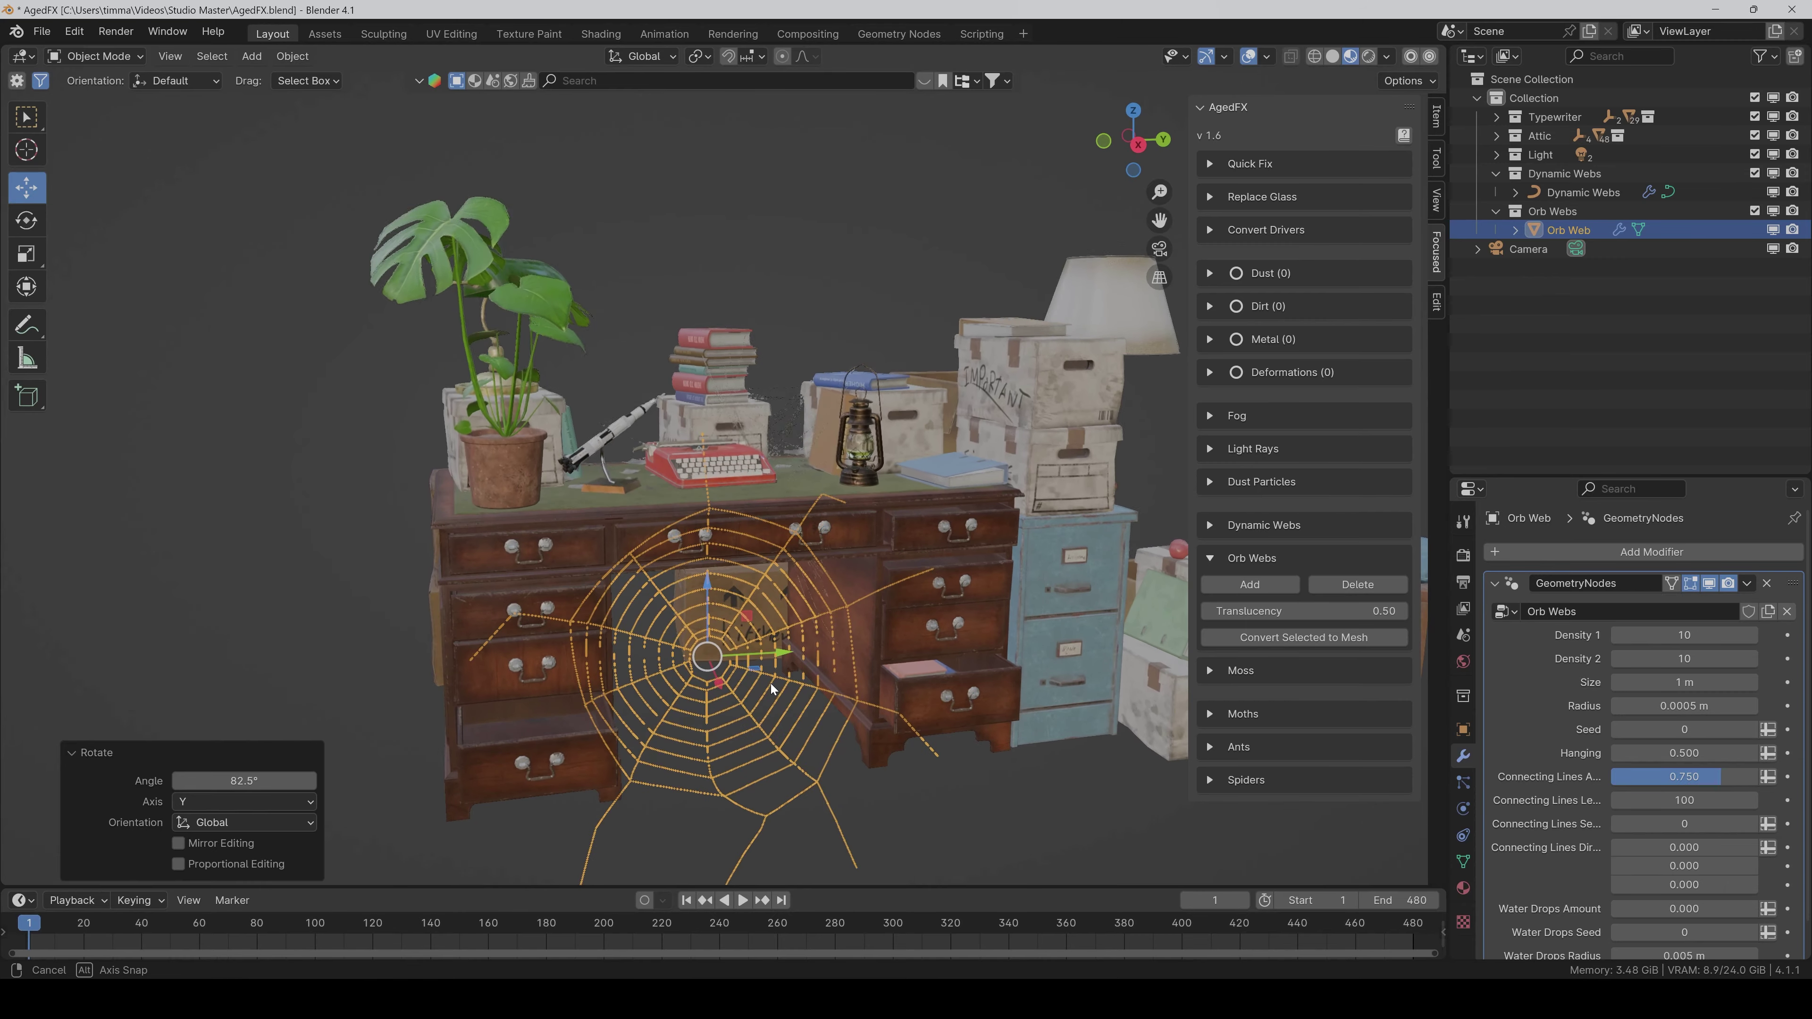
{"action": "left_click_drag", "start_coordinate": [1154, 220], "coordinate": [1154, 132]}
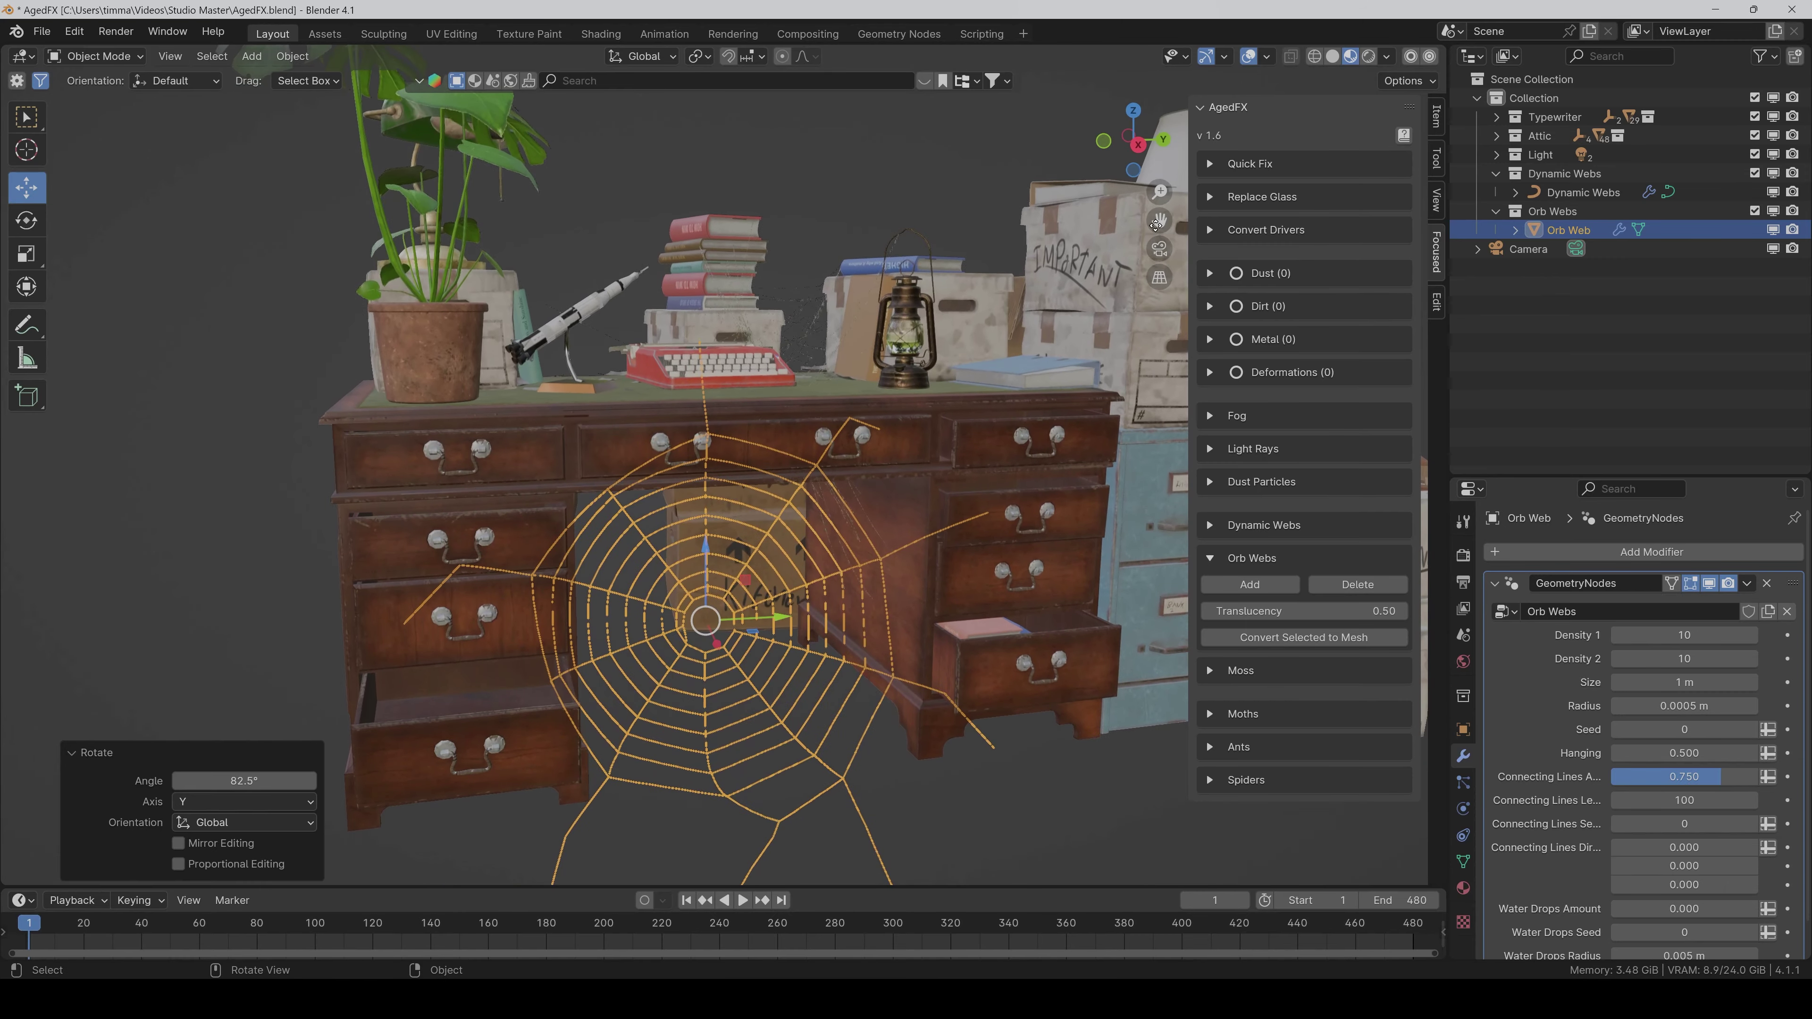
{"action": "middle_click_drag", "start_coordinate": [777, 649], "coordinate": [849, 621]}
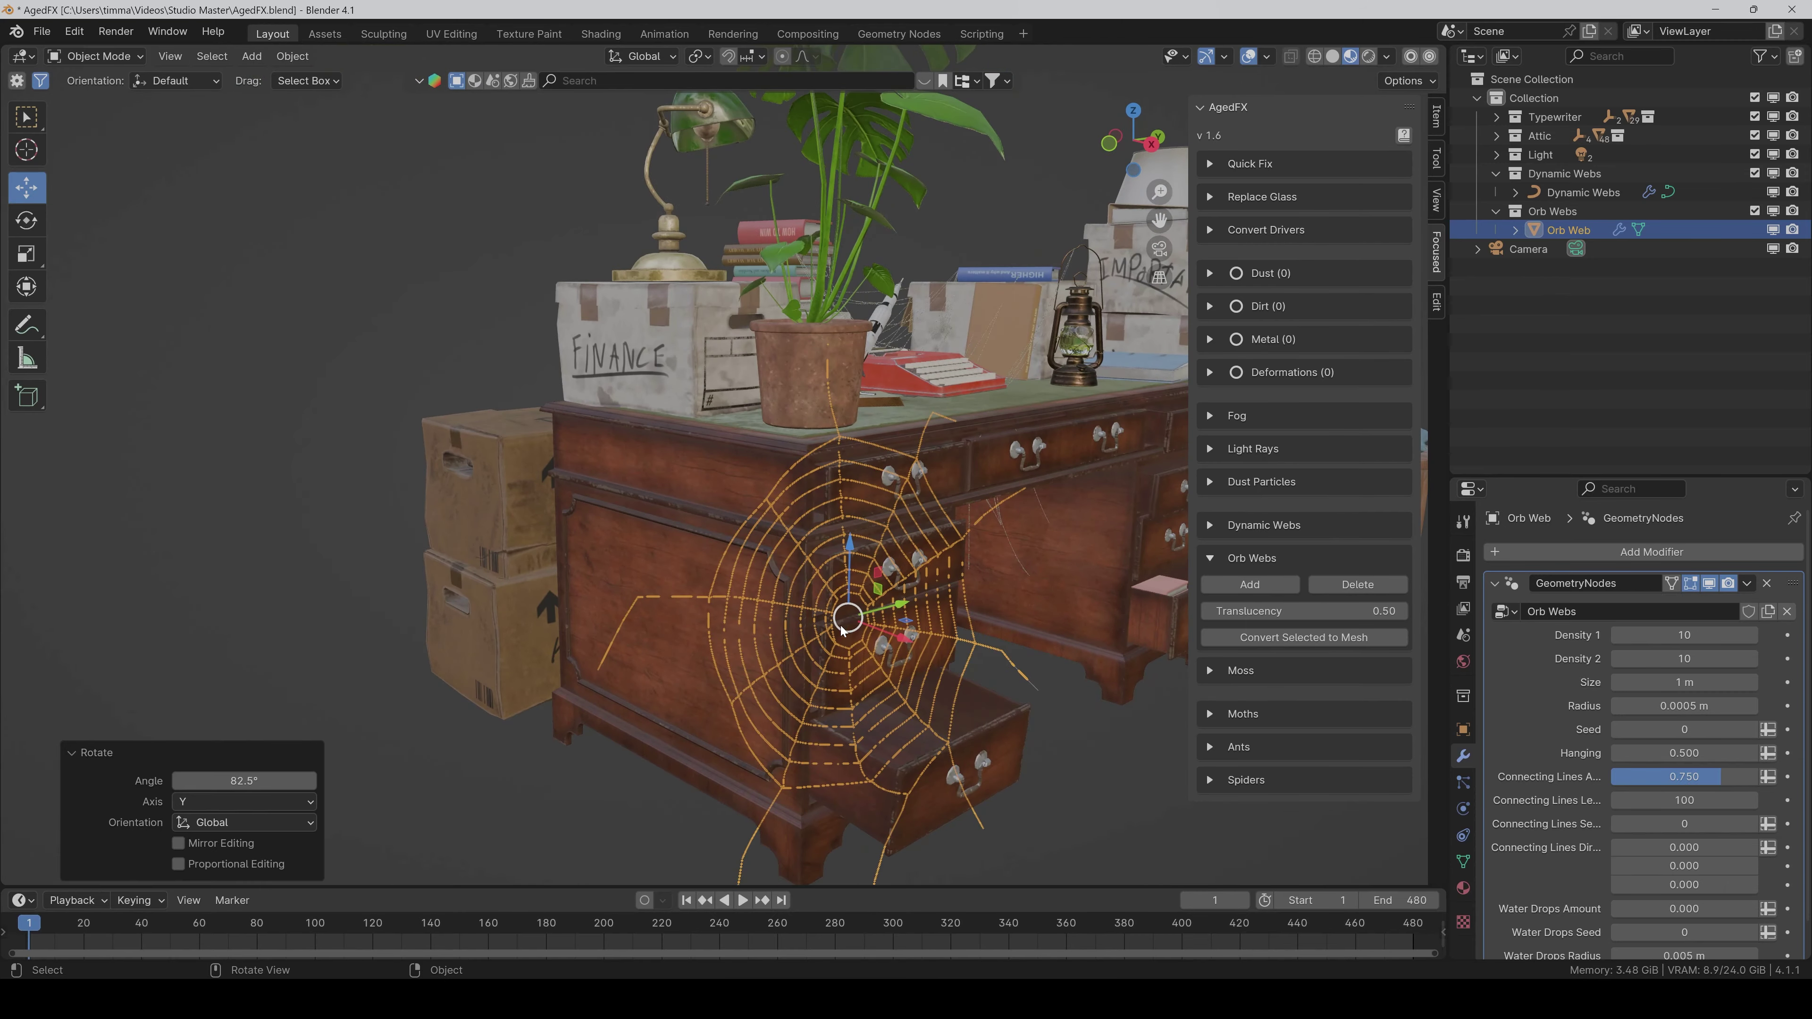
{"action": "key", "text": "g"}
{"action": "key", "text": "x"}
{"action": "left_click", "coordinate": [969, 667]}
{"action": "middle_click_drag", "start_coordinate": [1175, 711], "coordinate": [1083, 700]}
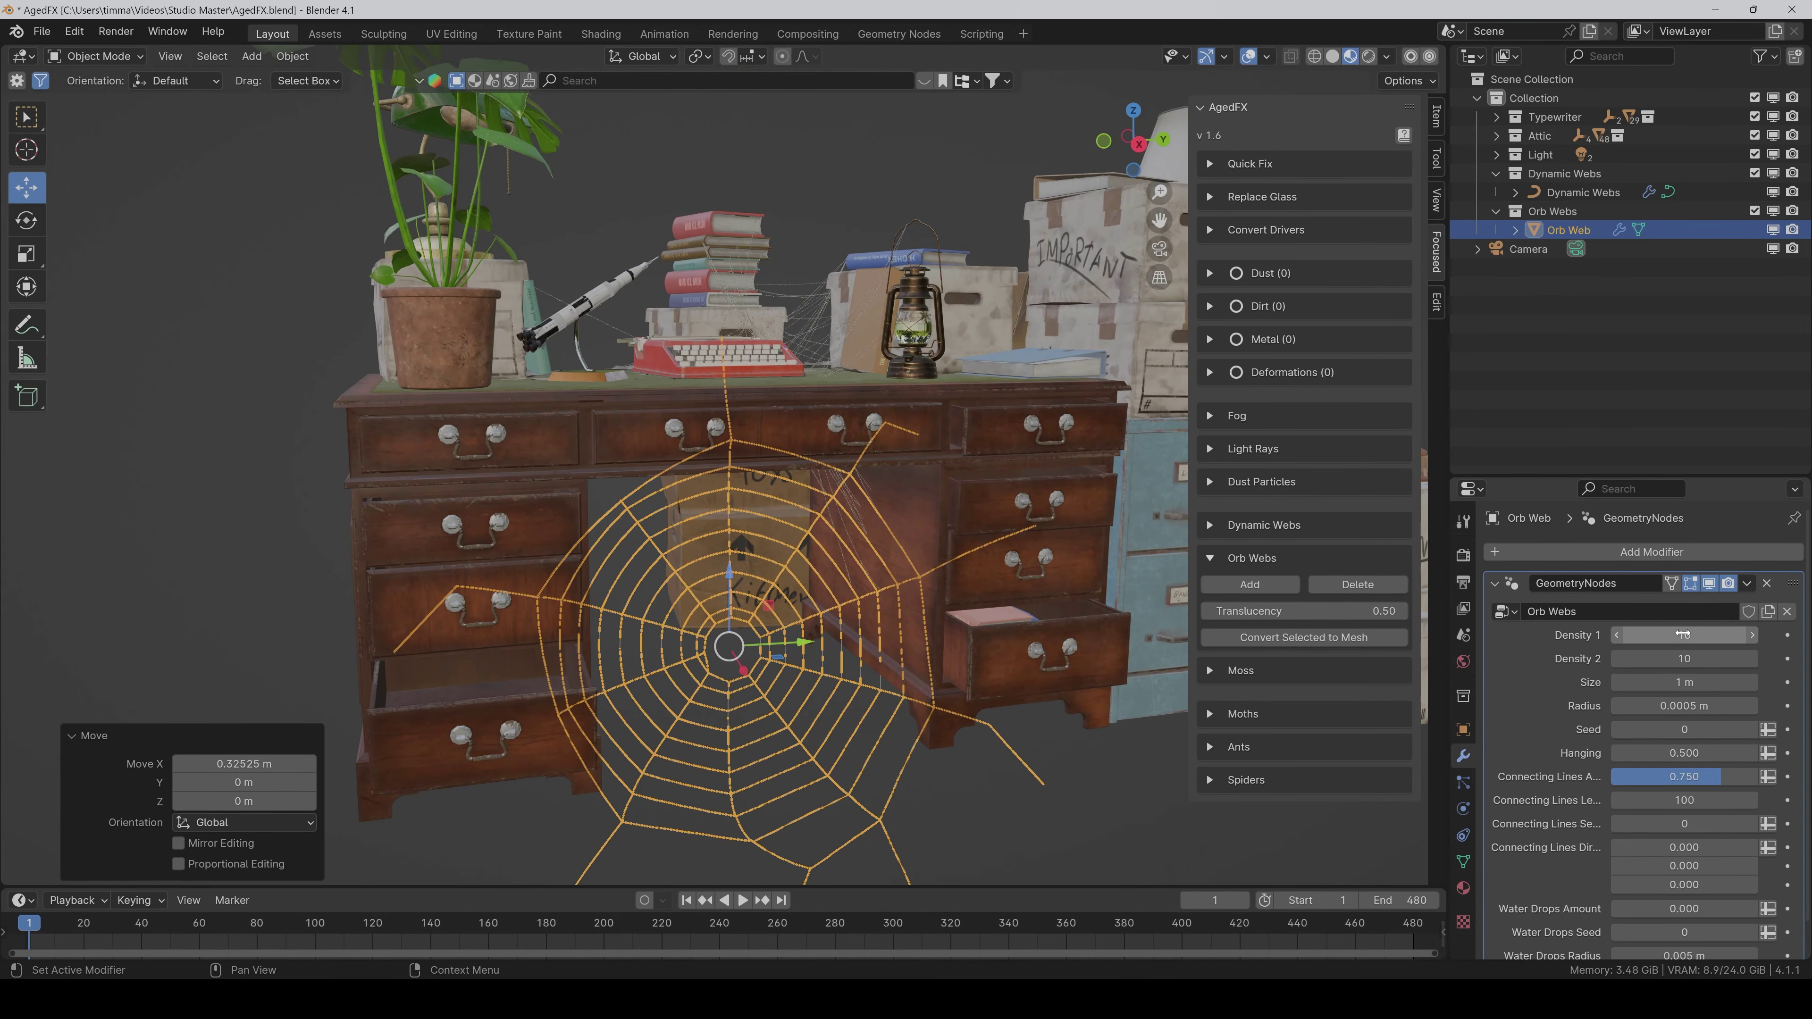
- Try a value of 14 for both Density 1 and Density 2 of the orb web and return them to 10
{"action": "mouse_move", "coordinate": [1677, 635]}
{"action": "left_mouse_down"}
{"action": "mouse_move", "coordinate": [1623, 635]}
{"action": "mouse_move", "coordinate": [1701, 635]}
{"action": "mouse_move", "coordinate": [1730, 659]}
{"action": "mouse_move", "coordinate": [1701, 659]}
{"action": "left_mouse_up"}
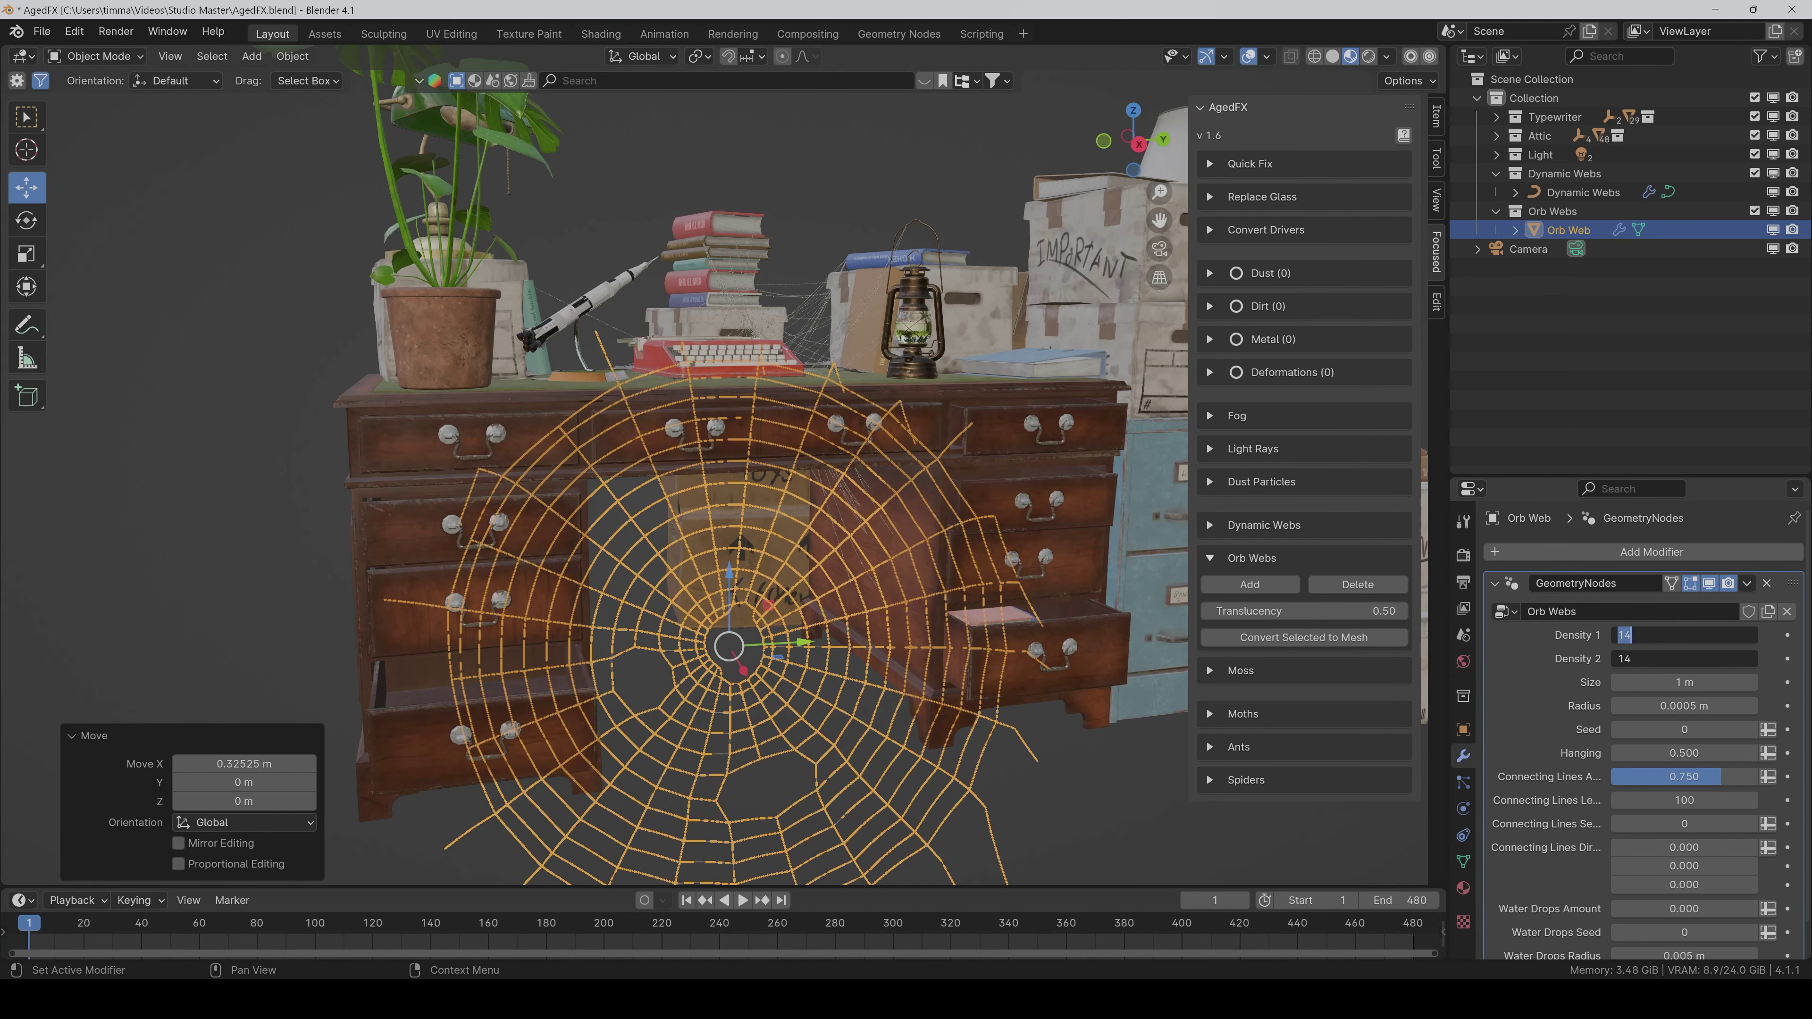
{"action": "type", "text": "10"}
{"action": "key", "text": "Return"}
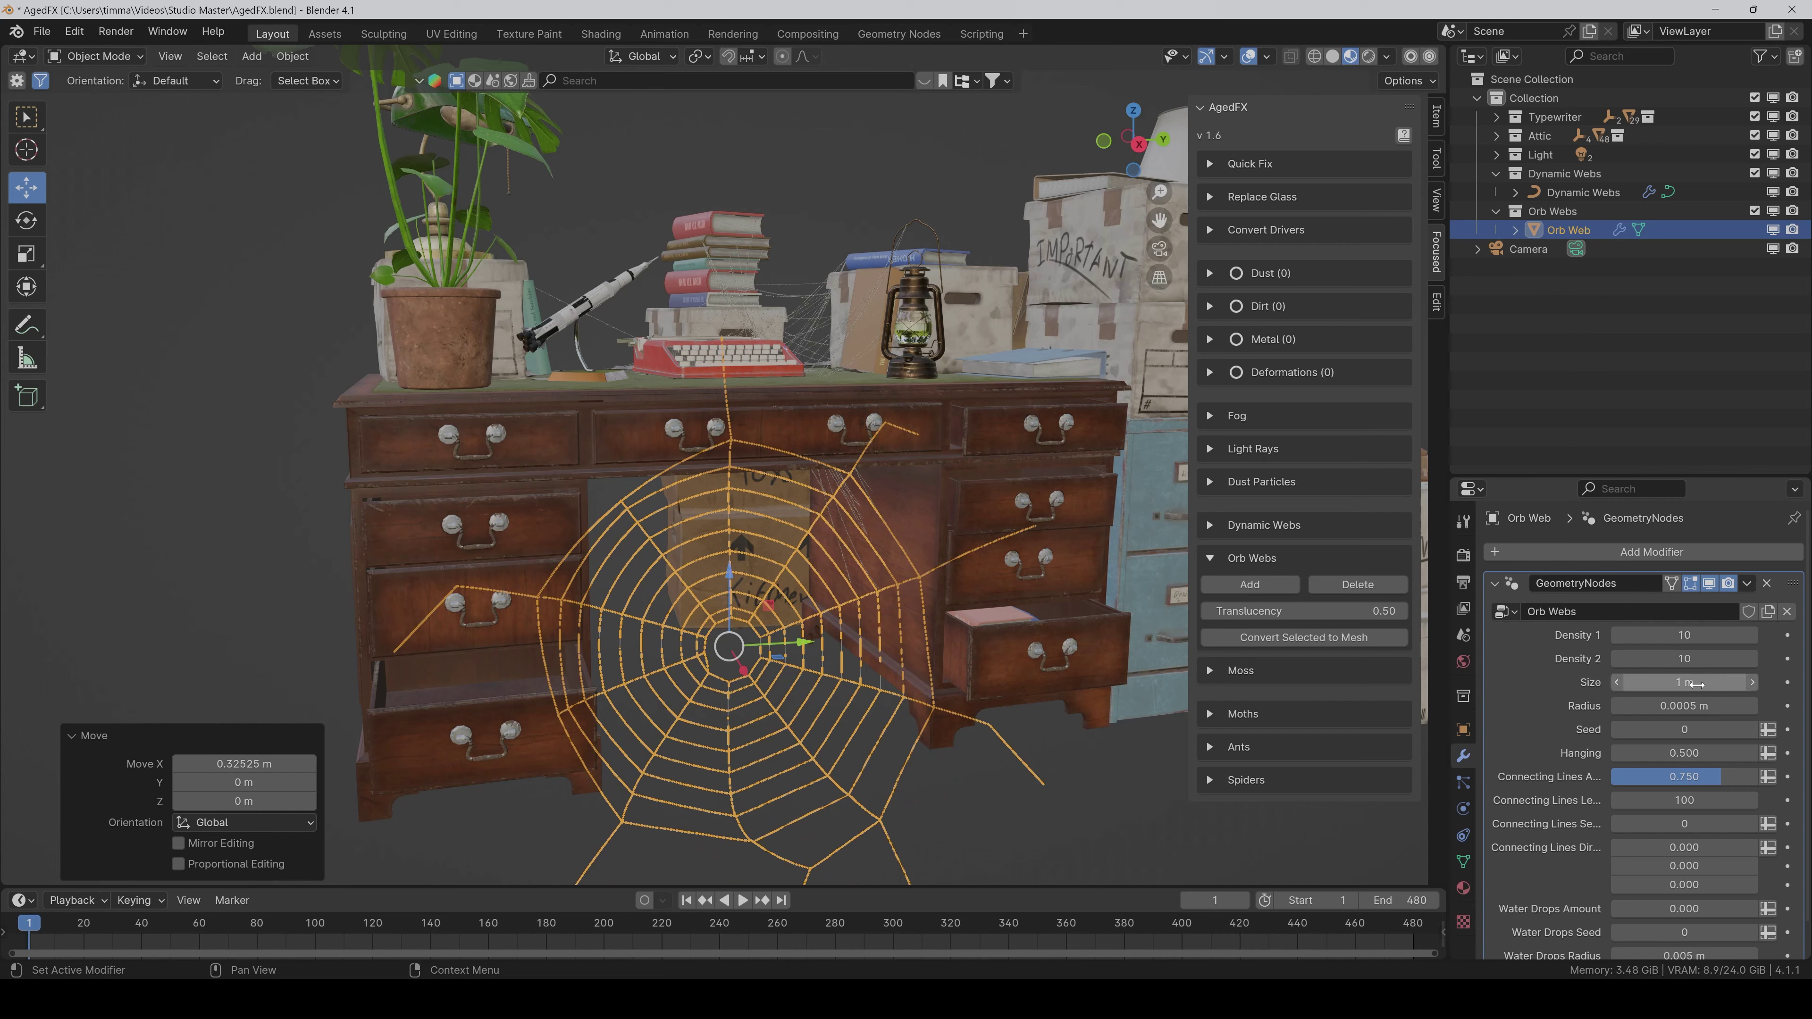
- Set the orb web's size to 0.95 m and its strand radius to 0.001 m
{"action": "left_click_drag", "start_coordinate": [1696, 684], "coordinate": [1641, 705]}
{"action": "left_click", "coordinate": [1697, 704]}
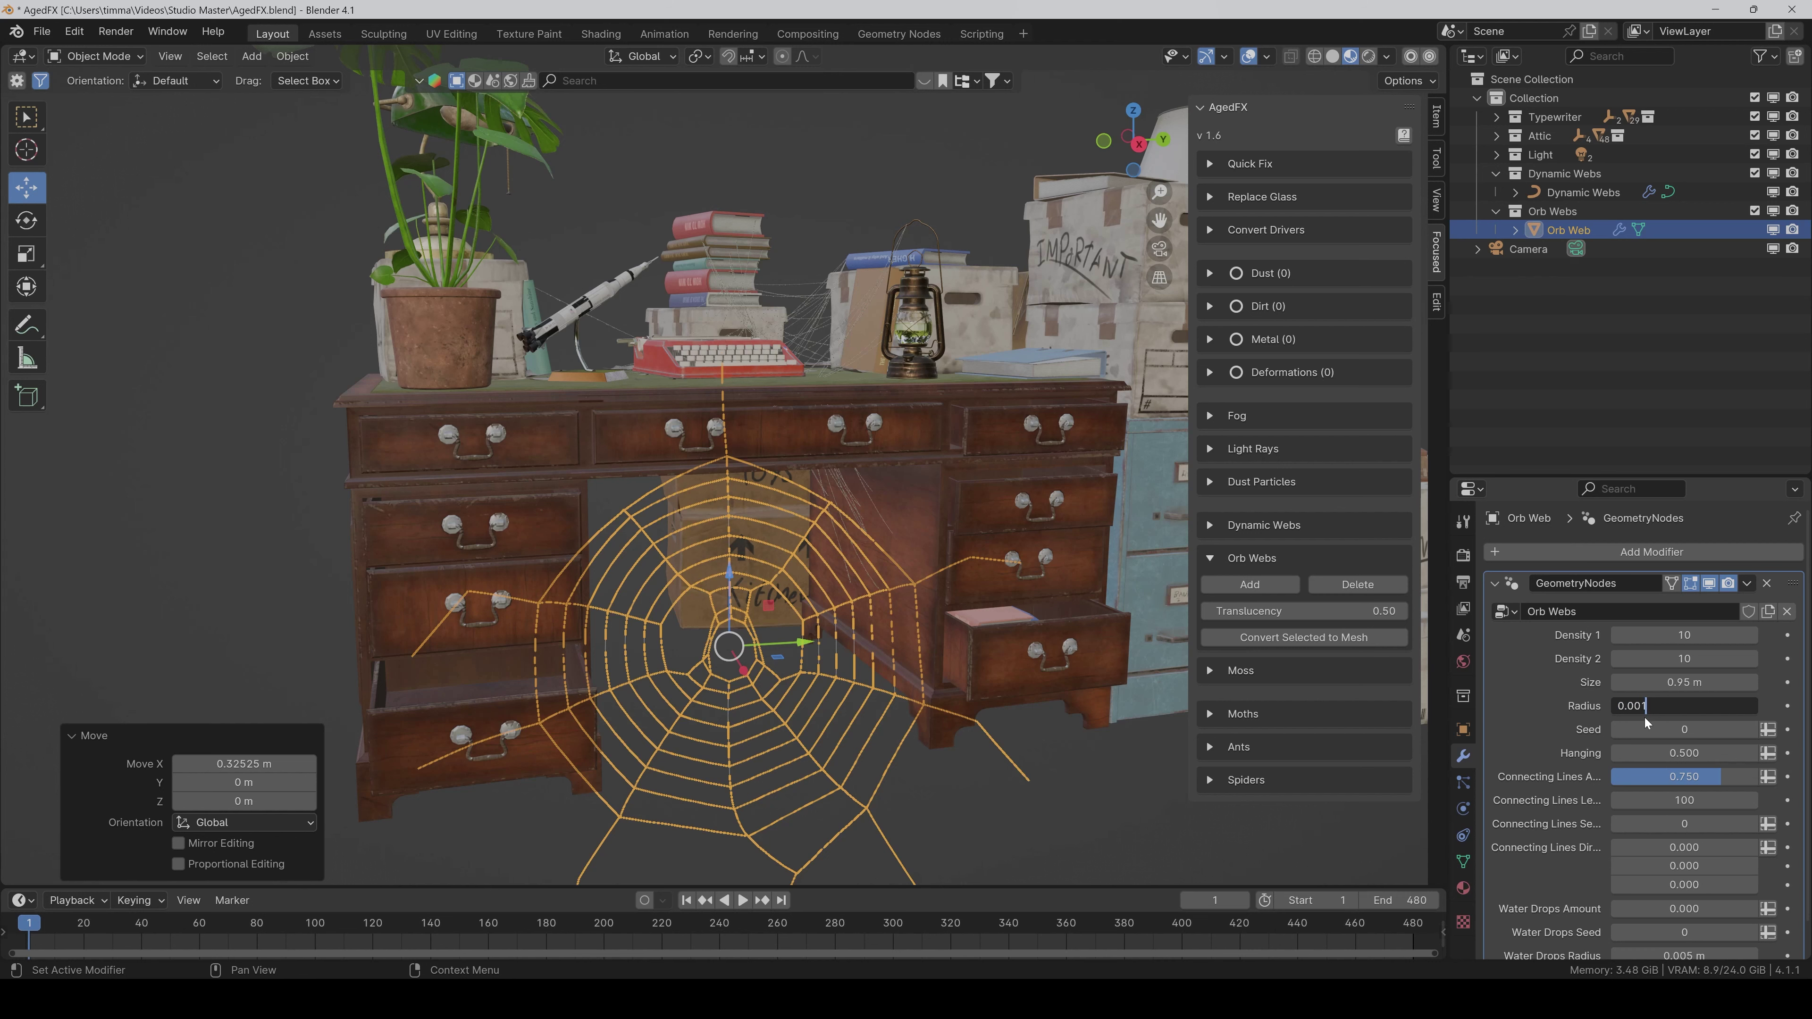
{"action": "type", "text": "1"}
{"action": "key", "text": "Return"}
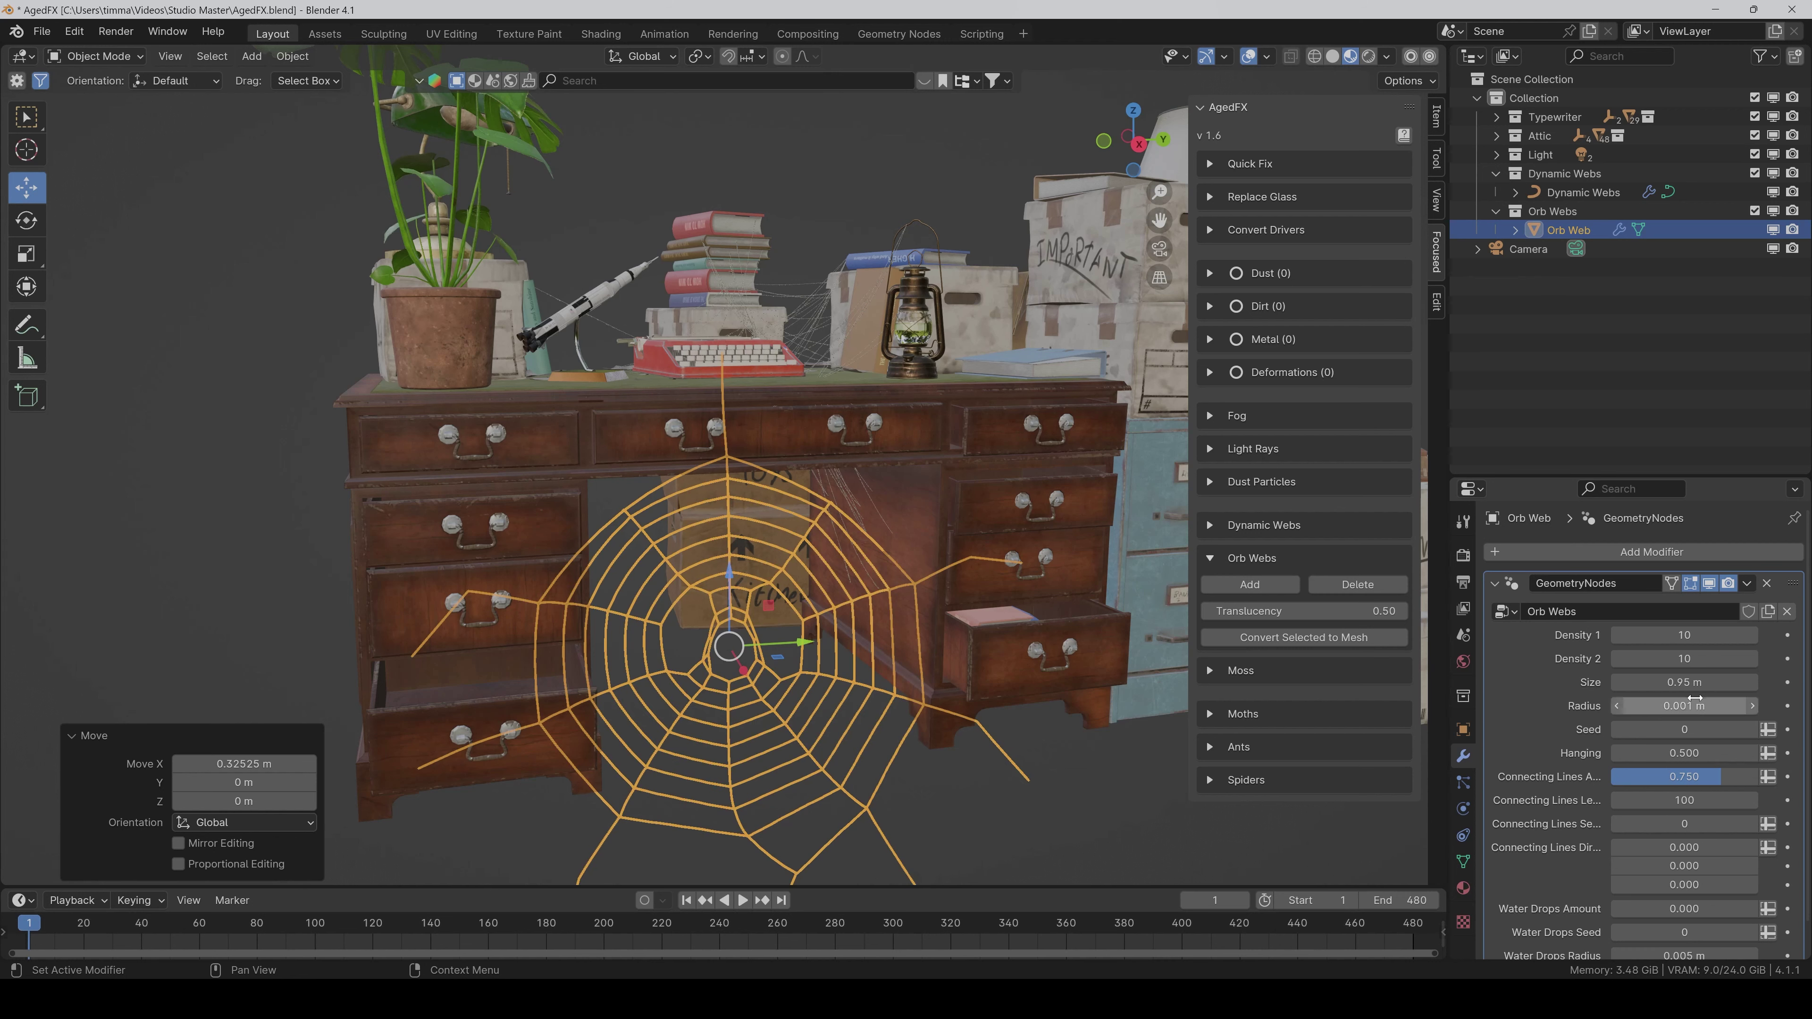
- Set the orb web's strand radius back to 0.0005 m
{"action": "left_click", "coordinate": [1696, 701]}
{"action": "left_click_drag", "start_coordinate": [1661, 705], "coordinate": [1641, 705]}
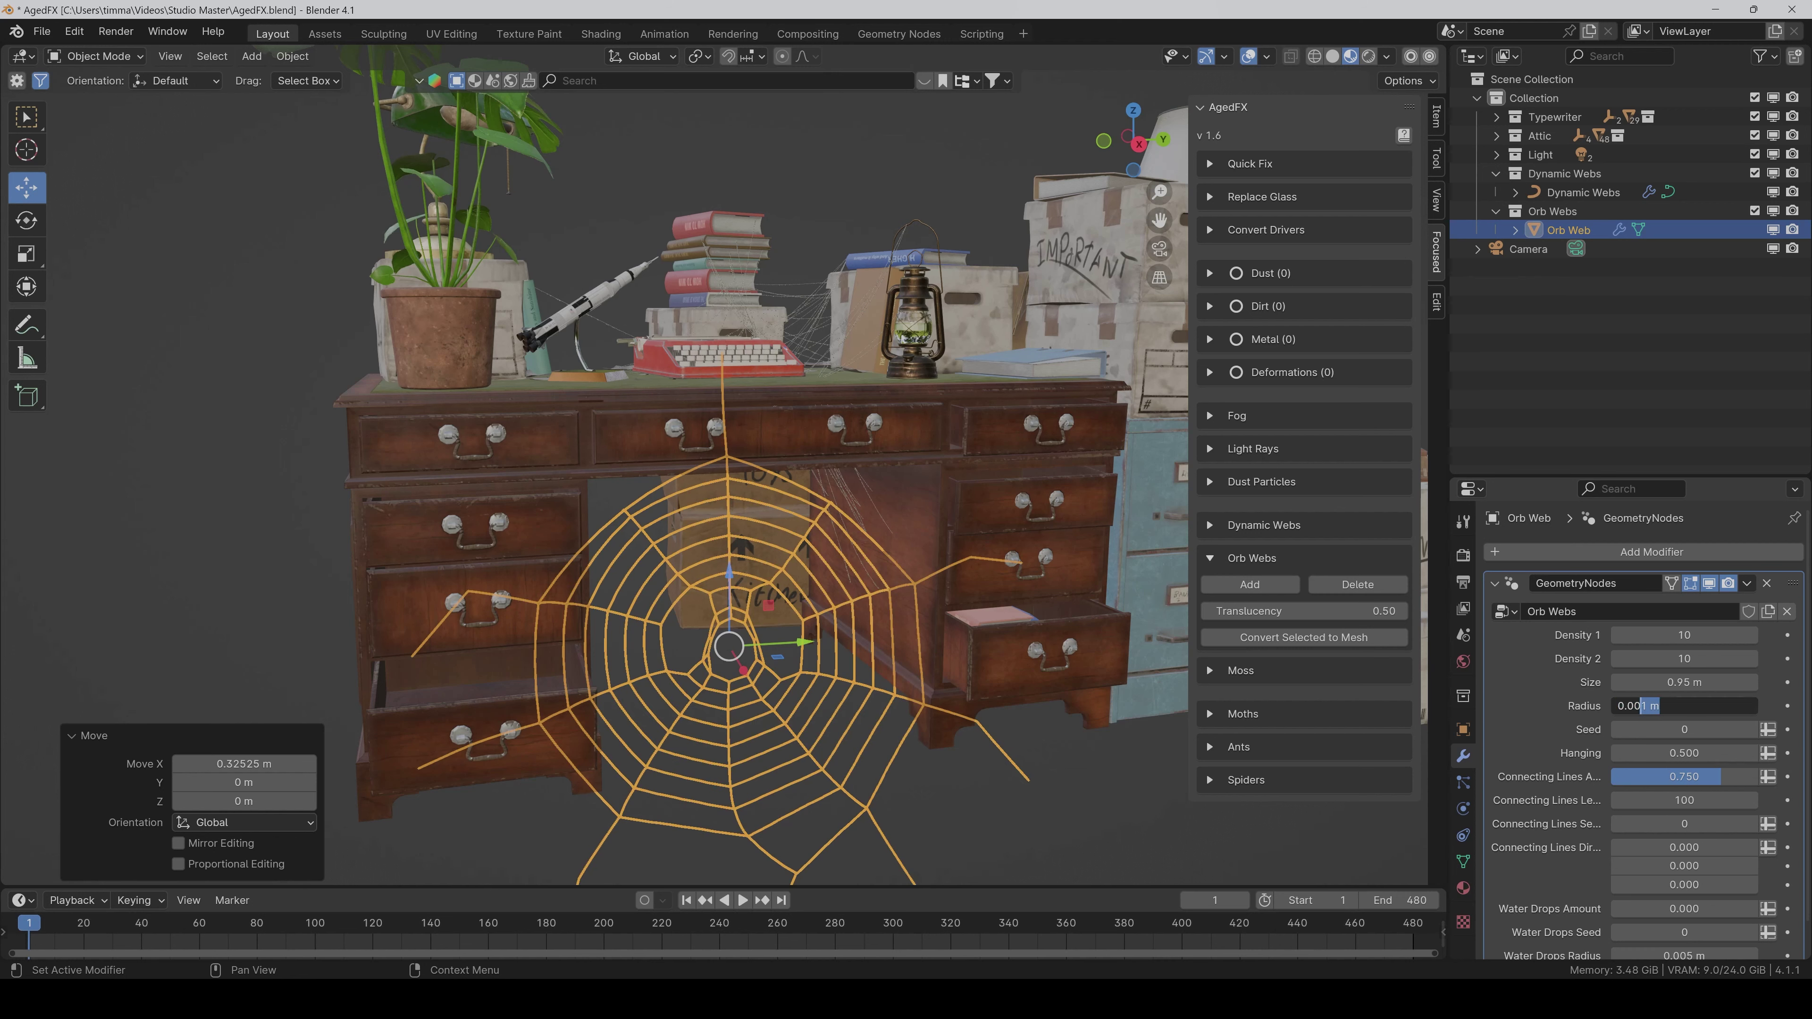
{"action": "type", "text": "05"}
{"action": "key", "text": "Return"}
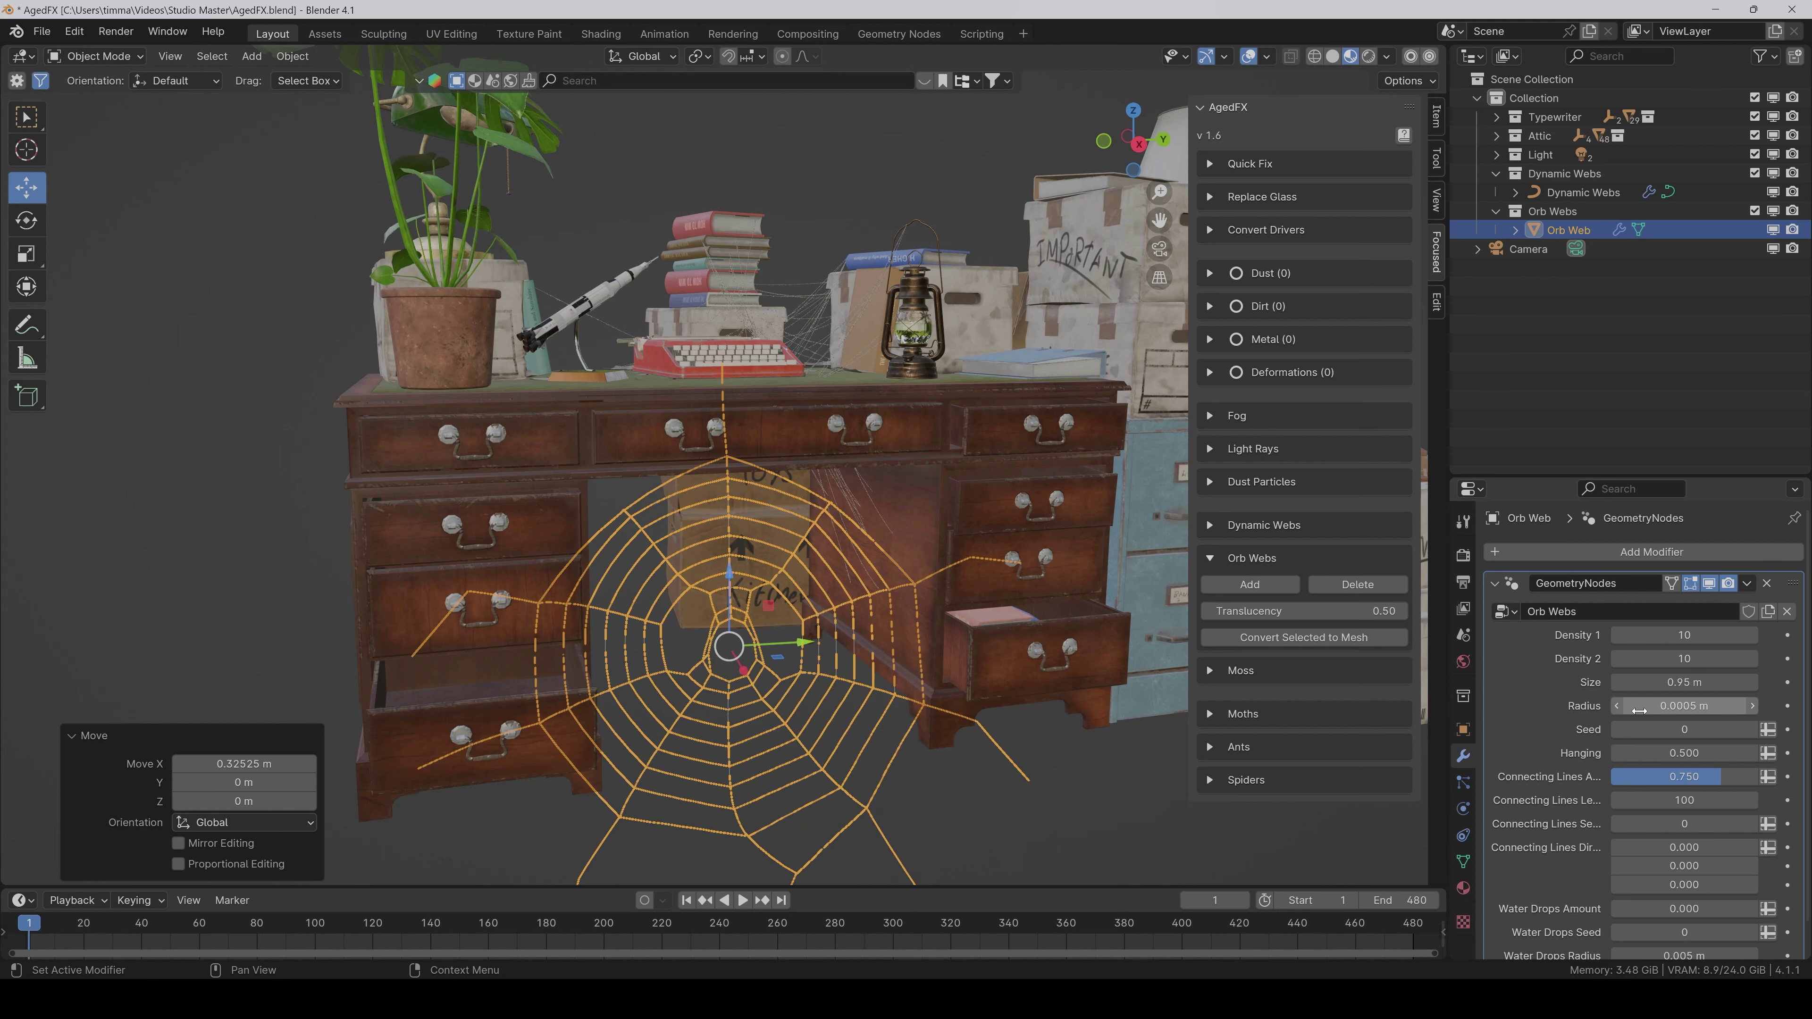
- Raise the orb web's seed step by step to 6 to vary the web's shape
{"action": "left_click", "coordinate": [1754, 729]}
{"action": "left_click", "coordinate": [1754, 729]}
{"action": "left_click", "coordinate": [1754, 730]}
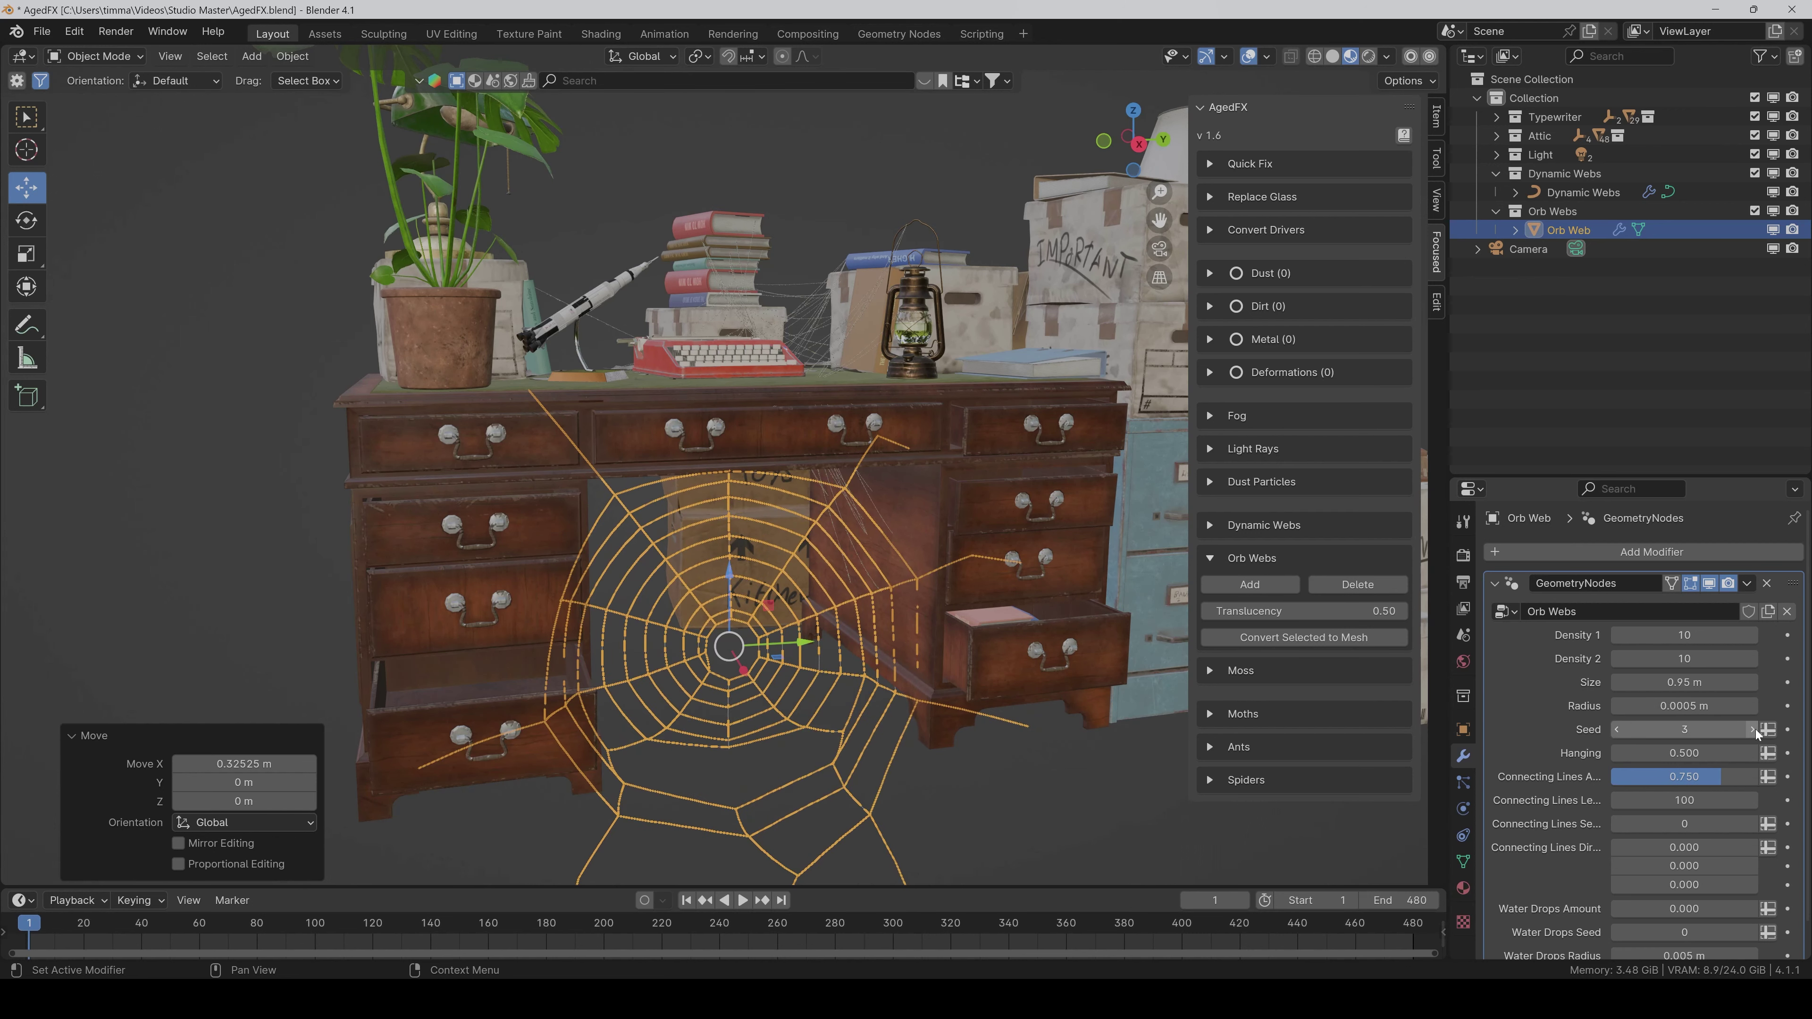
{"action": "left_click", "coordinate": [1753, 730]}
{"action": "left_click", "coordinate": [1753, 730]}
{"action": "left_click", "coordinate": [1754, 729]}
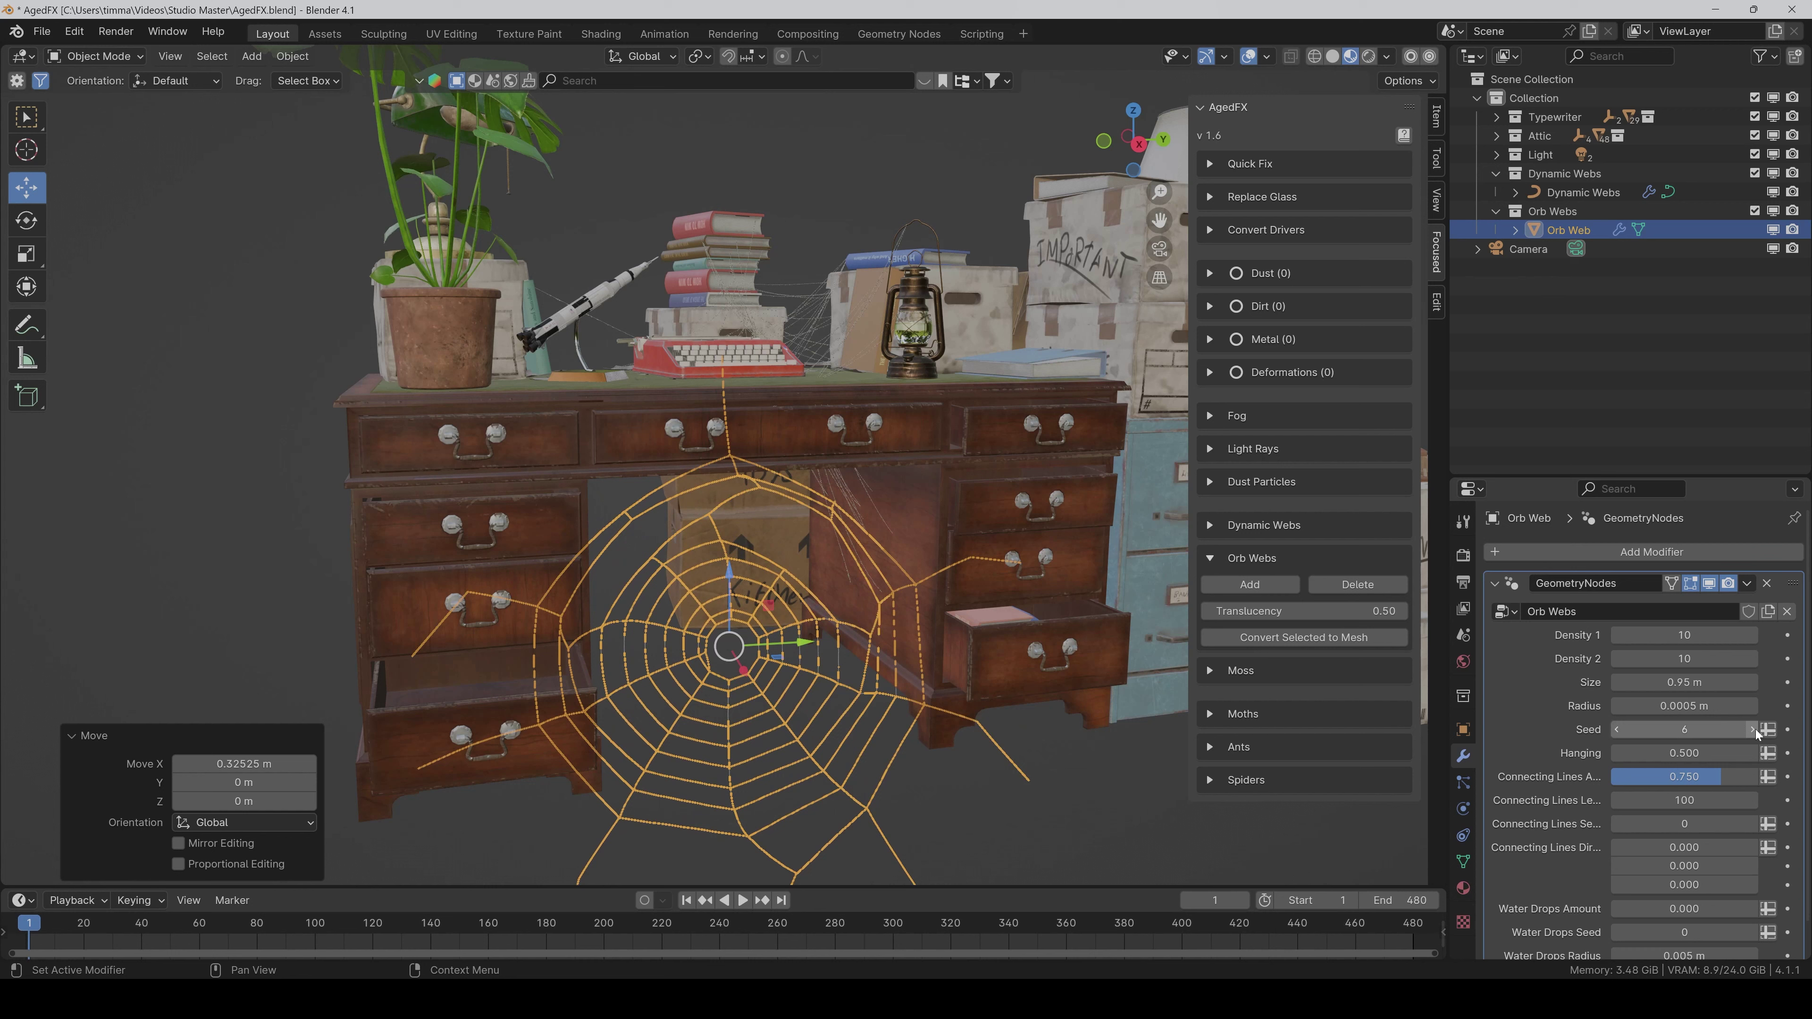
- Raise the orb web's seed to 7, and reset it to 0
{"action": "left_click", "coordinate": [1753, 730]}
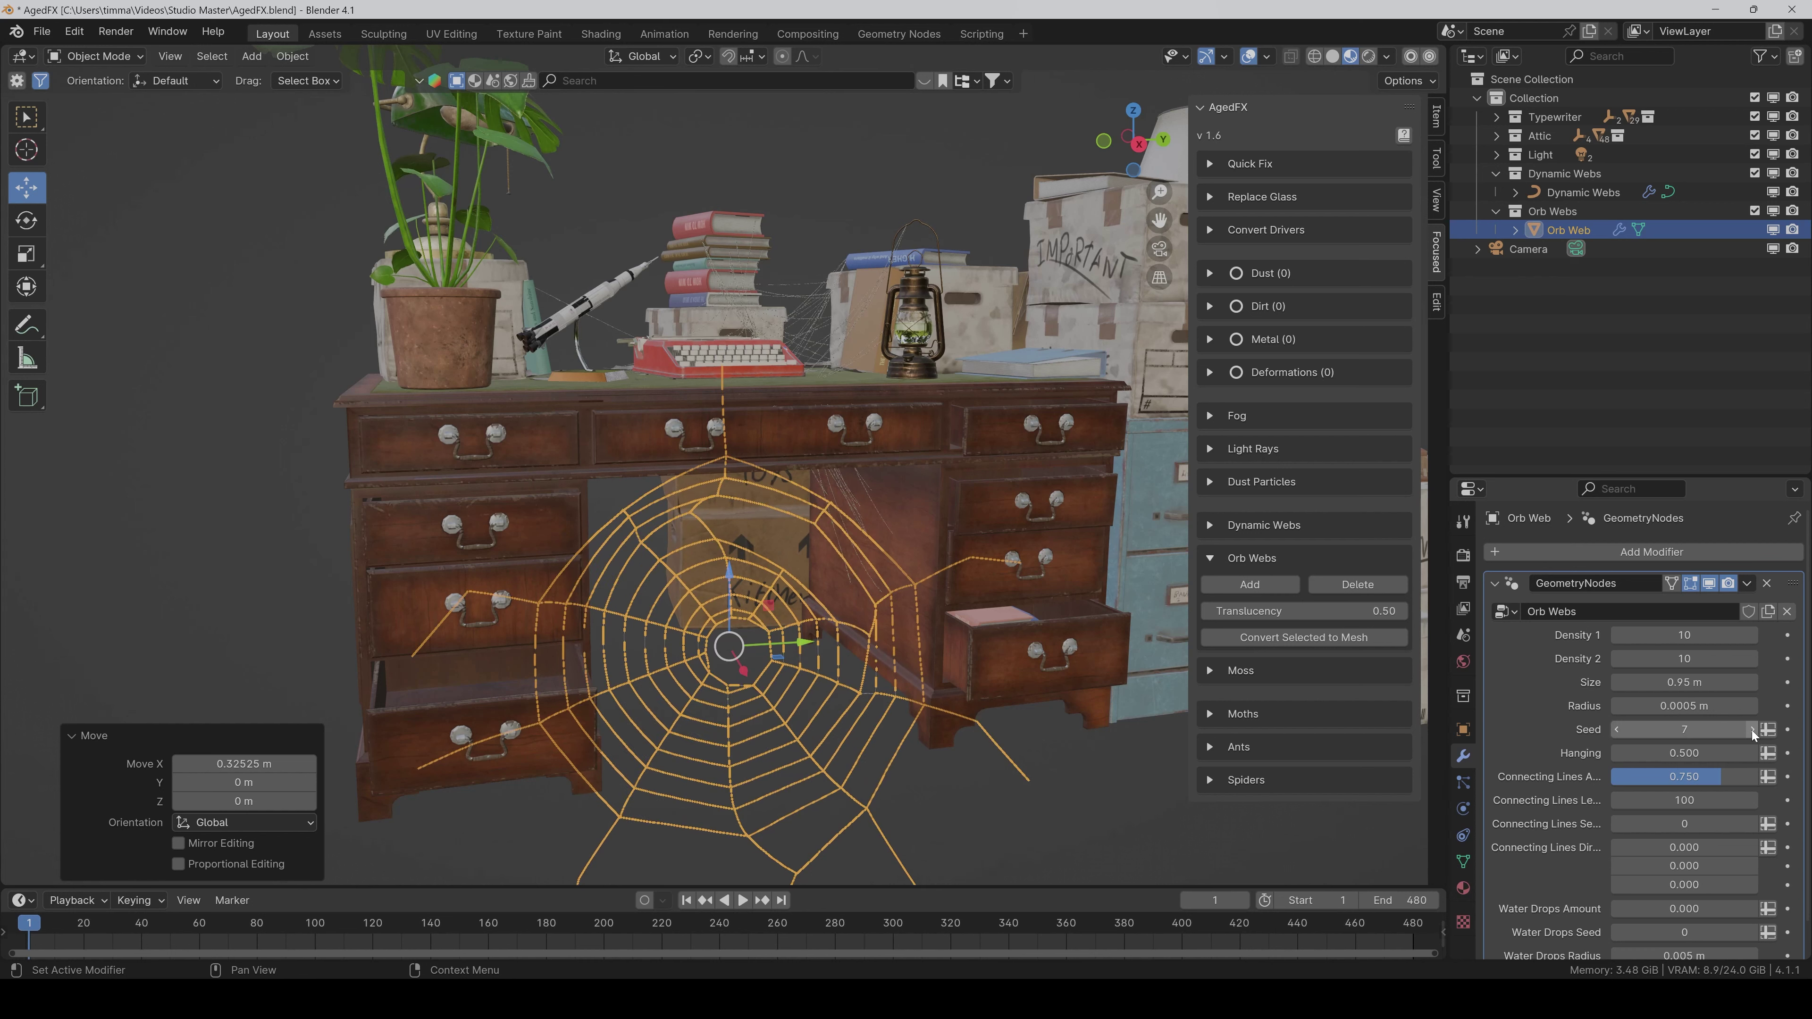
{"action": "left_click", "coordinate": [1712, 730]}
{"action": "type", "text": "0"}
{"action": "key", "text": "Return"}
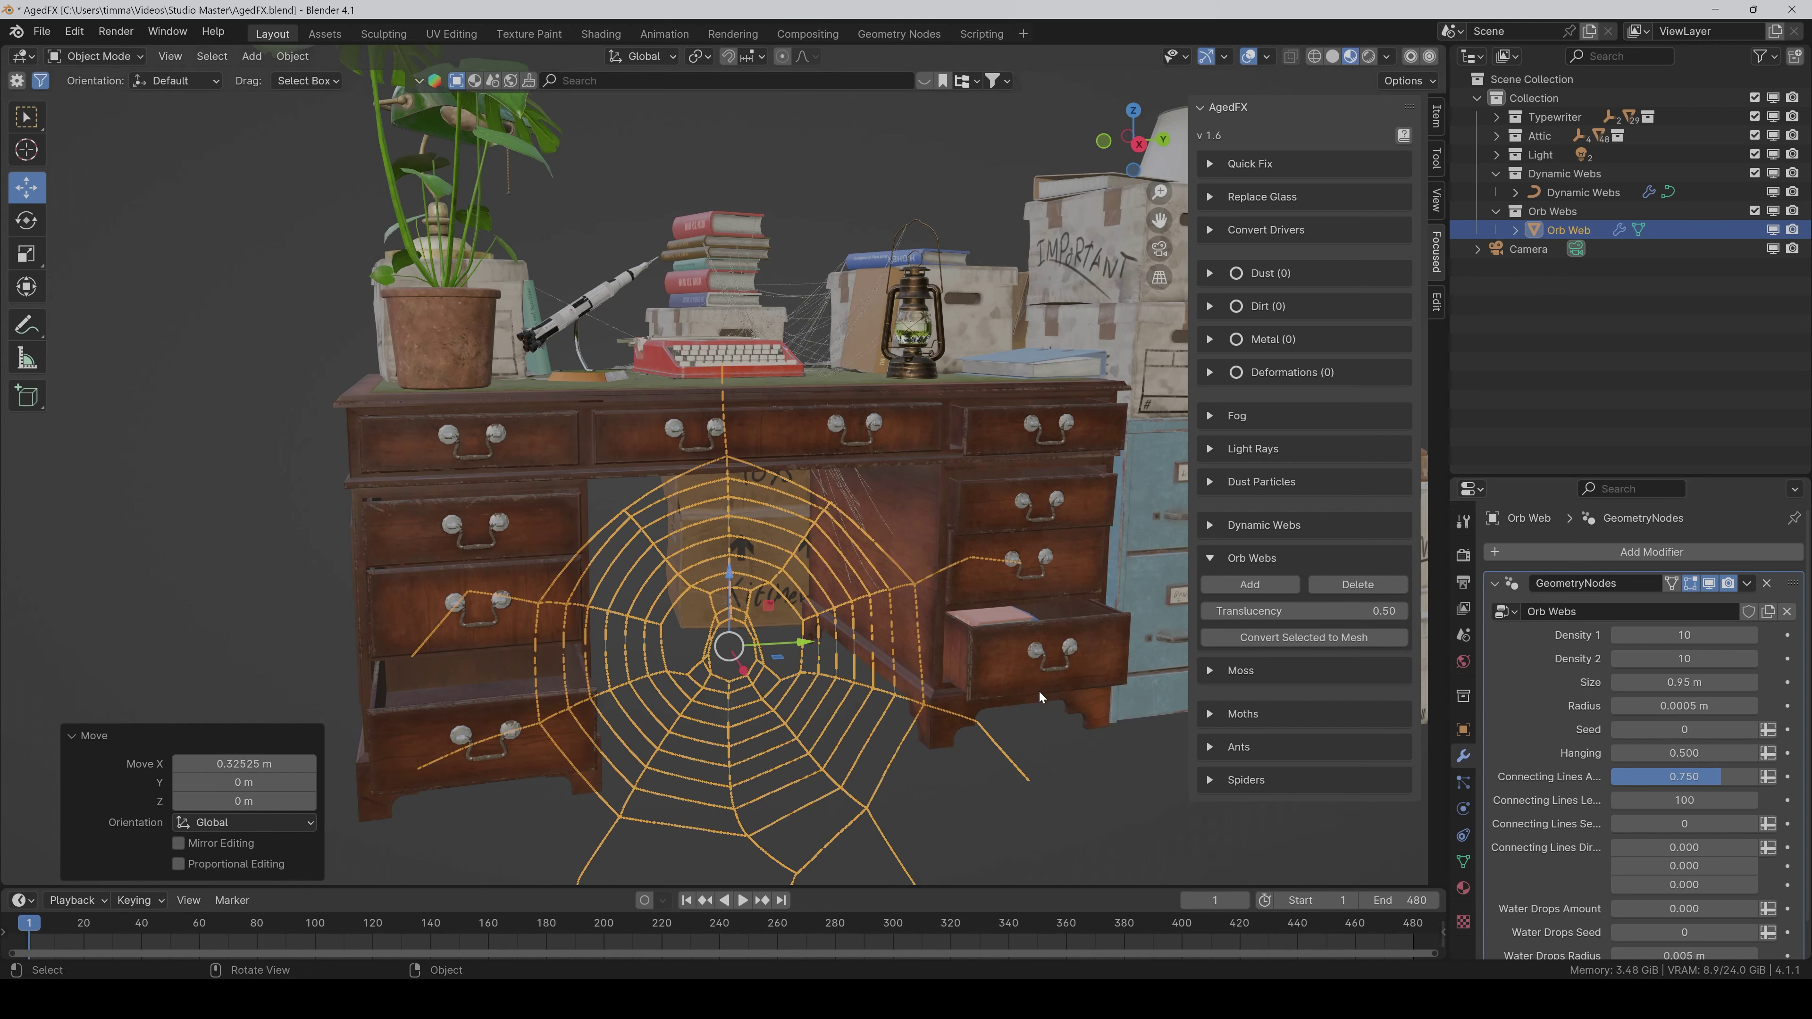
- Rotate the orb web about -71.3° around the global Y axis so it lies nearly flat
{"action": "key", "text": "r"}
{"action": "key", "text": "y"}
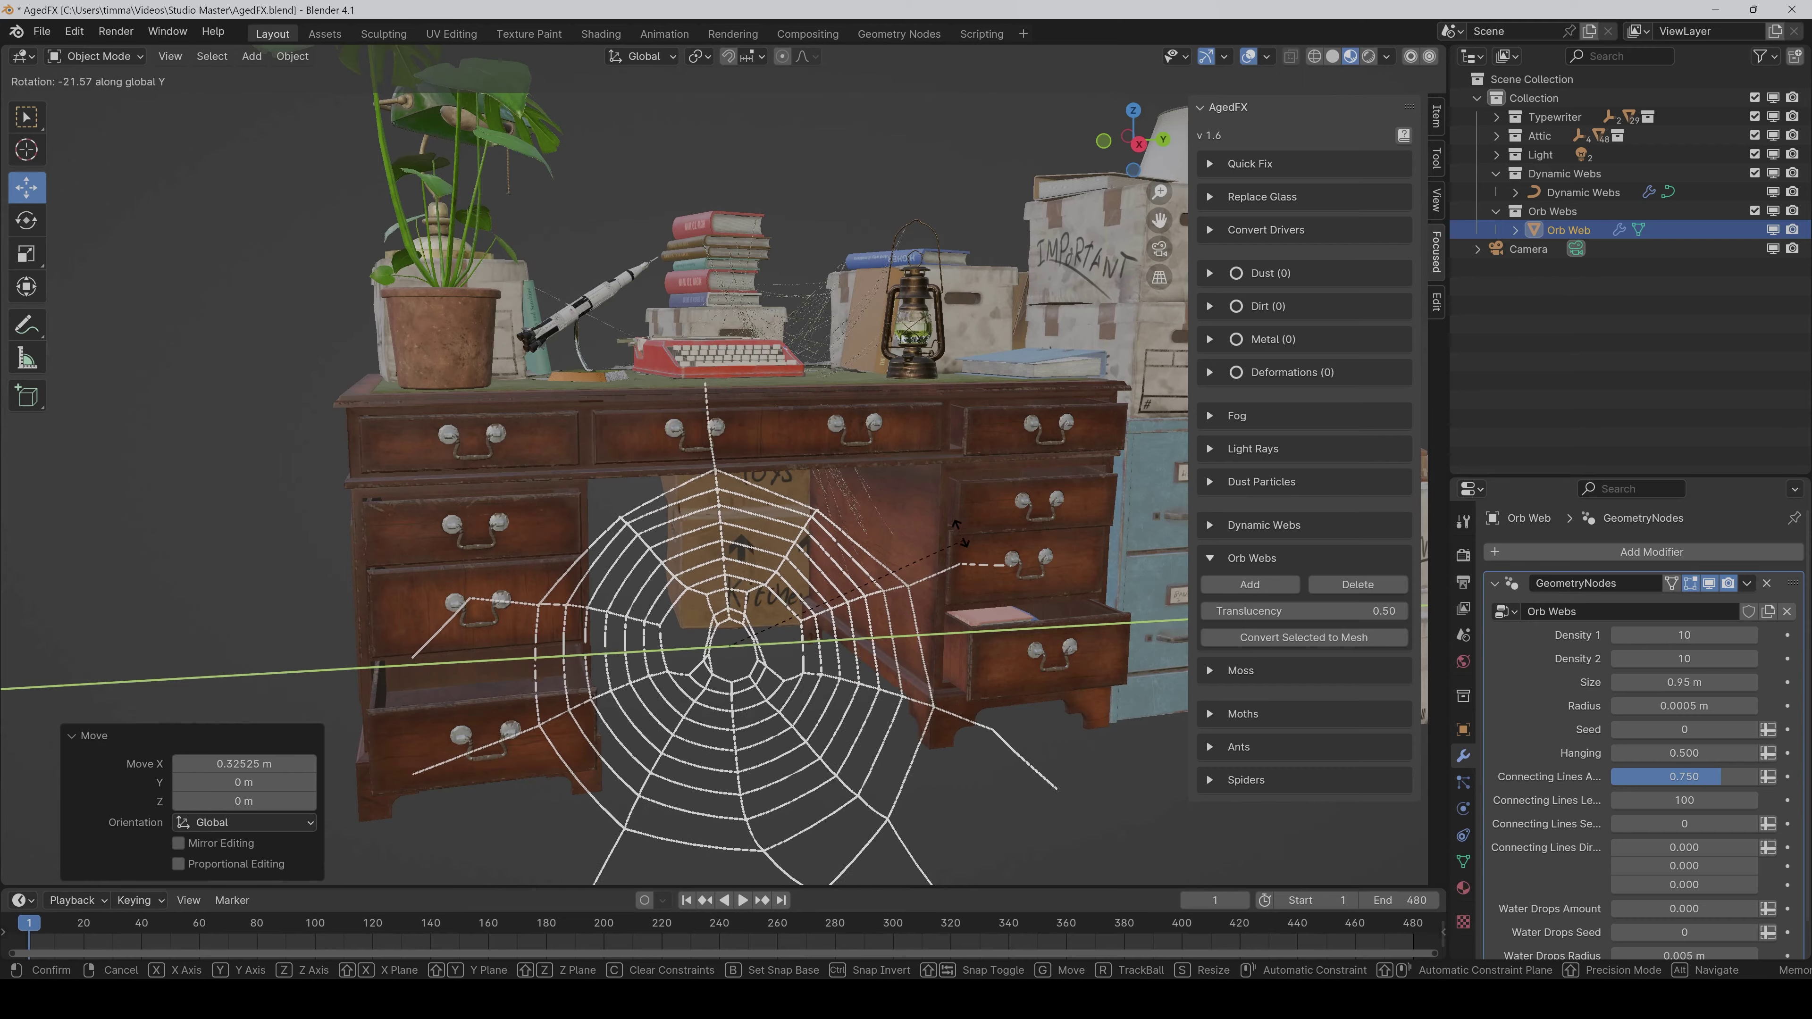
{"action": "left_click", "coordinate": [773, 512]}
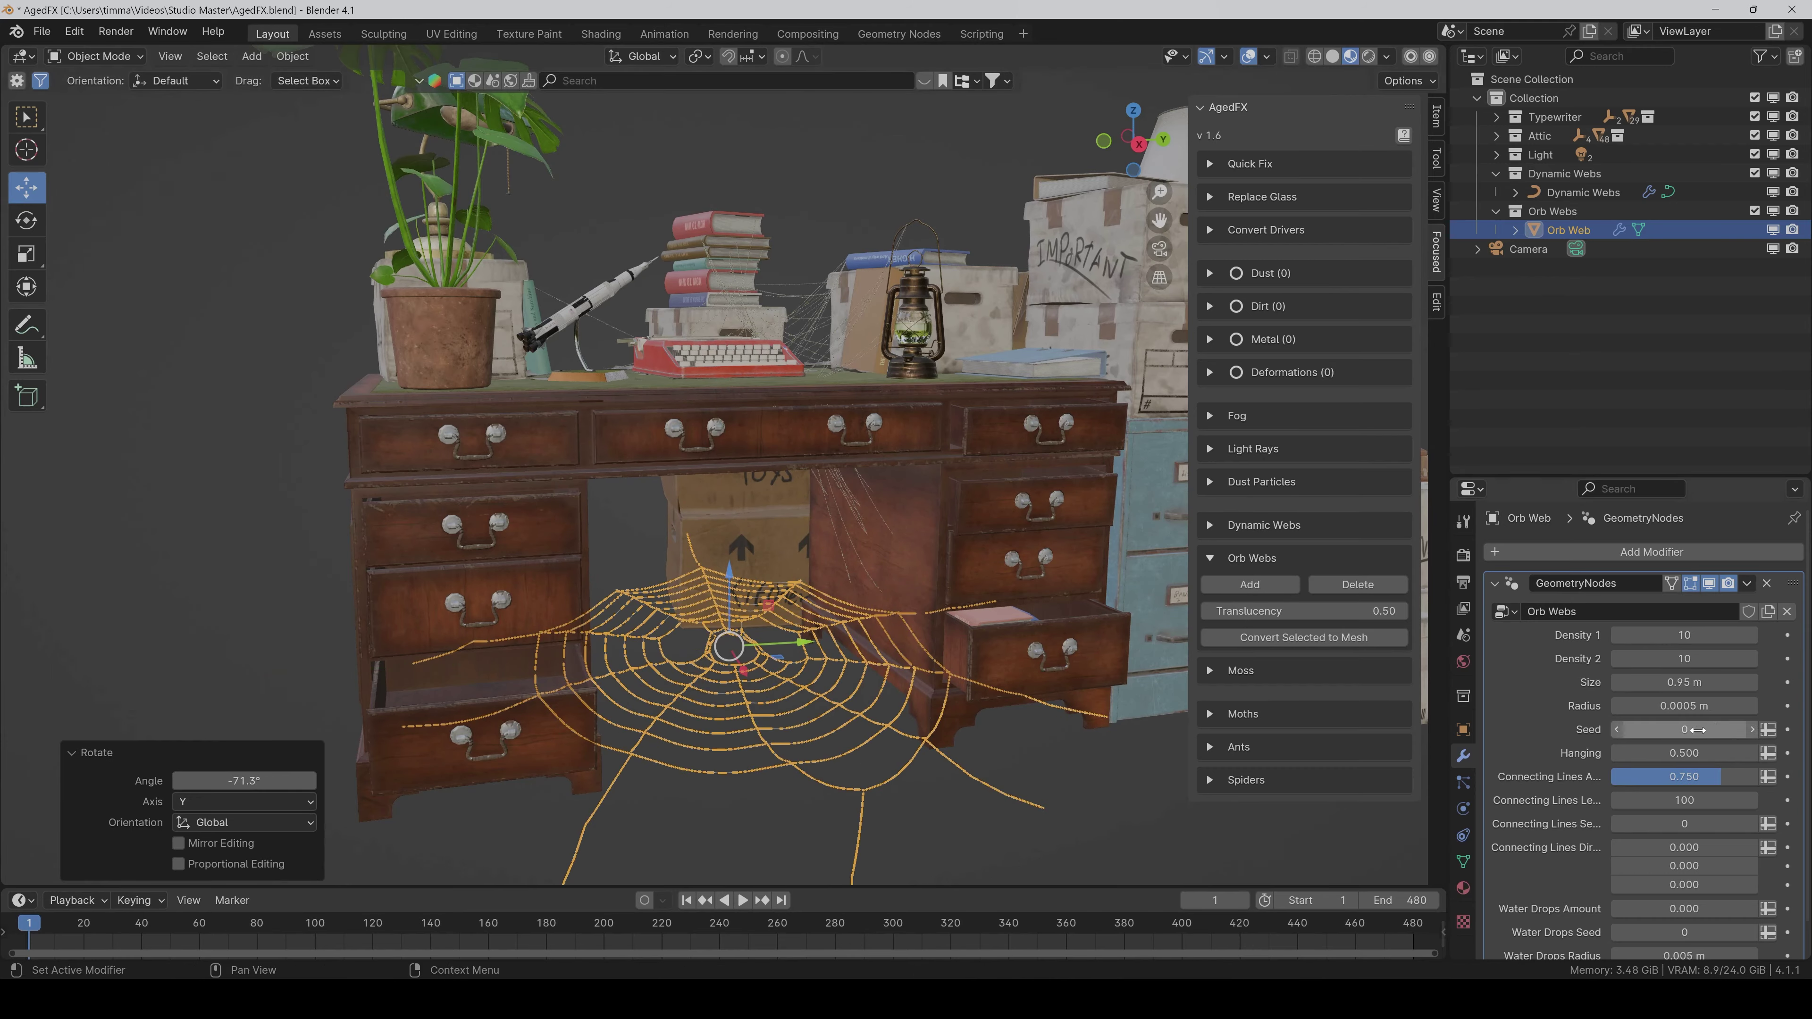
- Try a stronger hanging value on the orb web and return it to 0.5
{"action": "left_click_drag", "start_coordinate": [1667, 754], "coordinate": [1748, 754]}
{"action": "left_click", "coordinate": [1684, 754]}
{"action": "type", "text": ".5"}
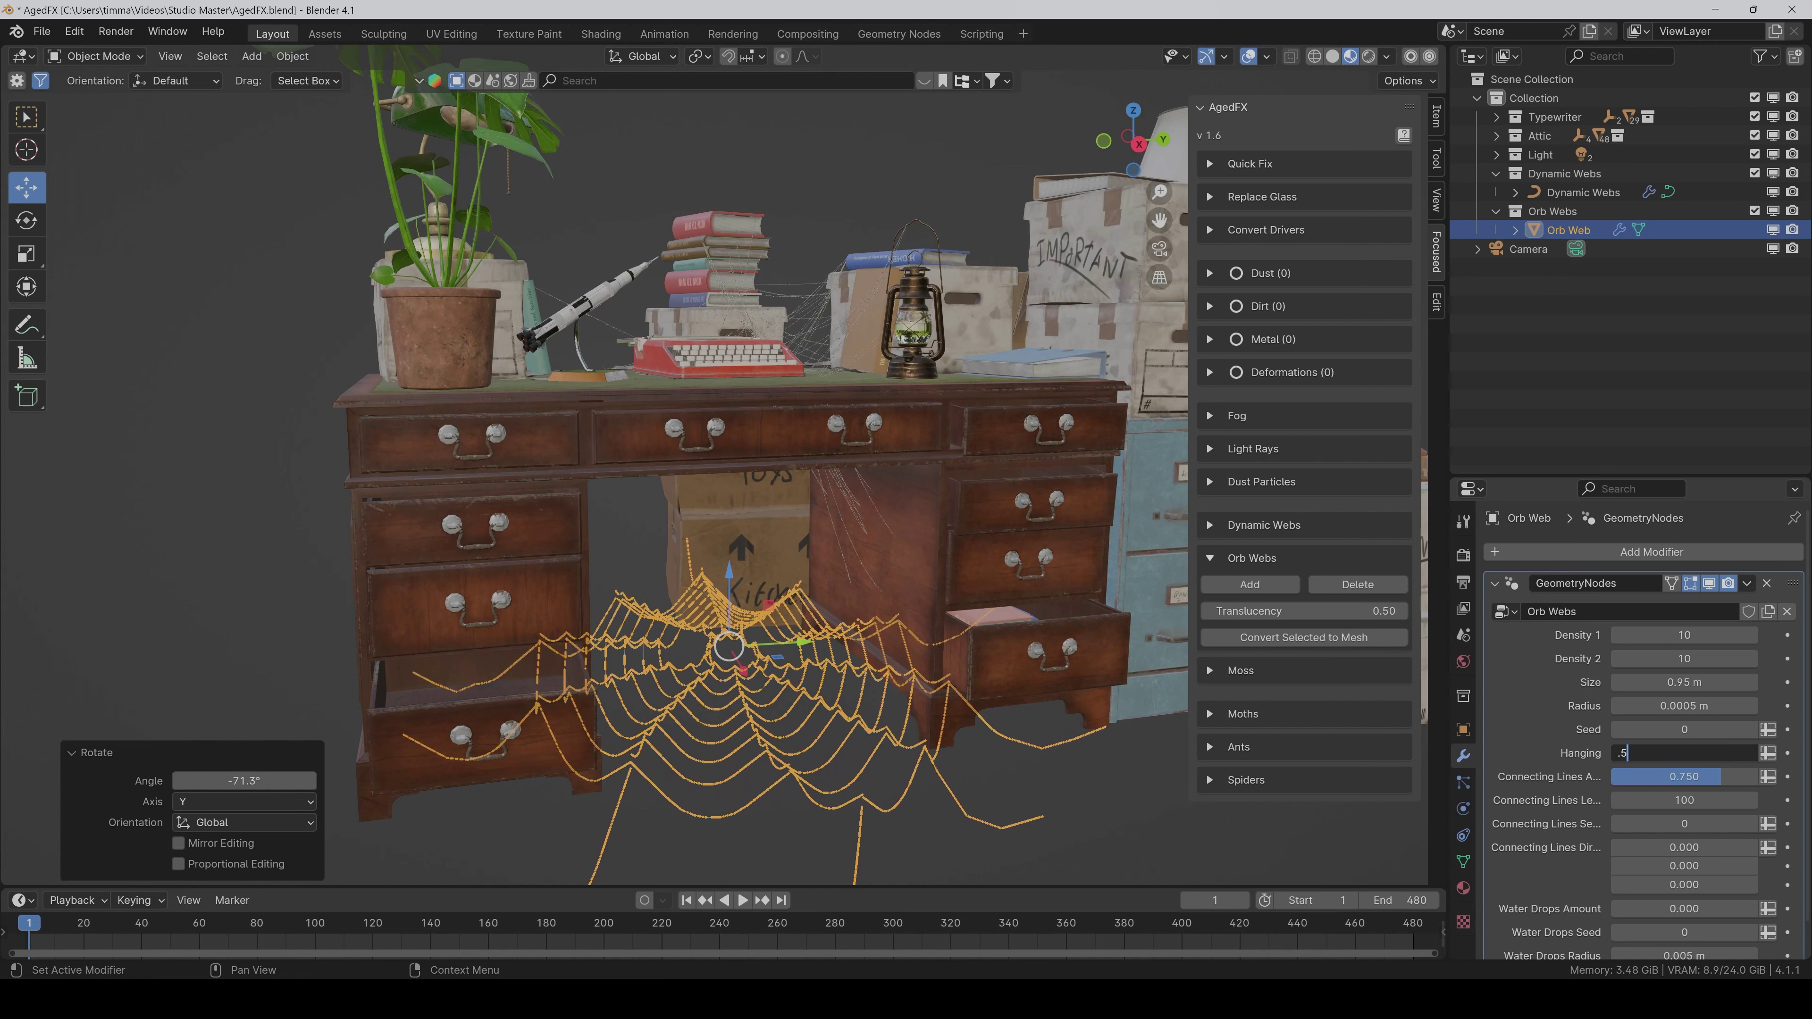
{"action": "key", "text": "Return"}
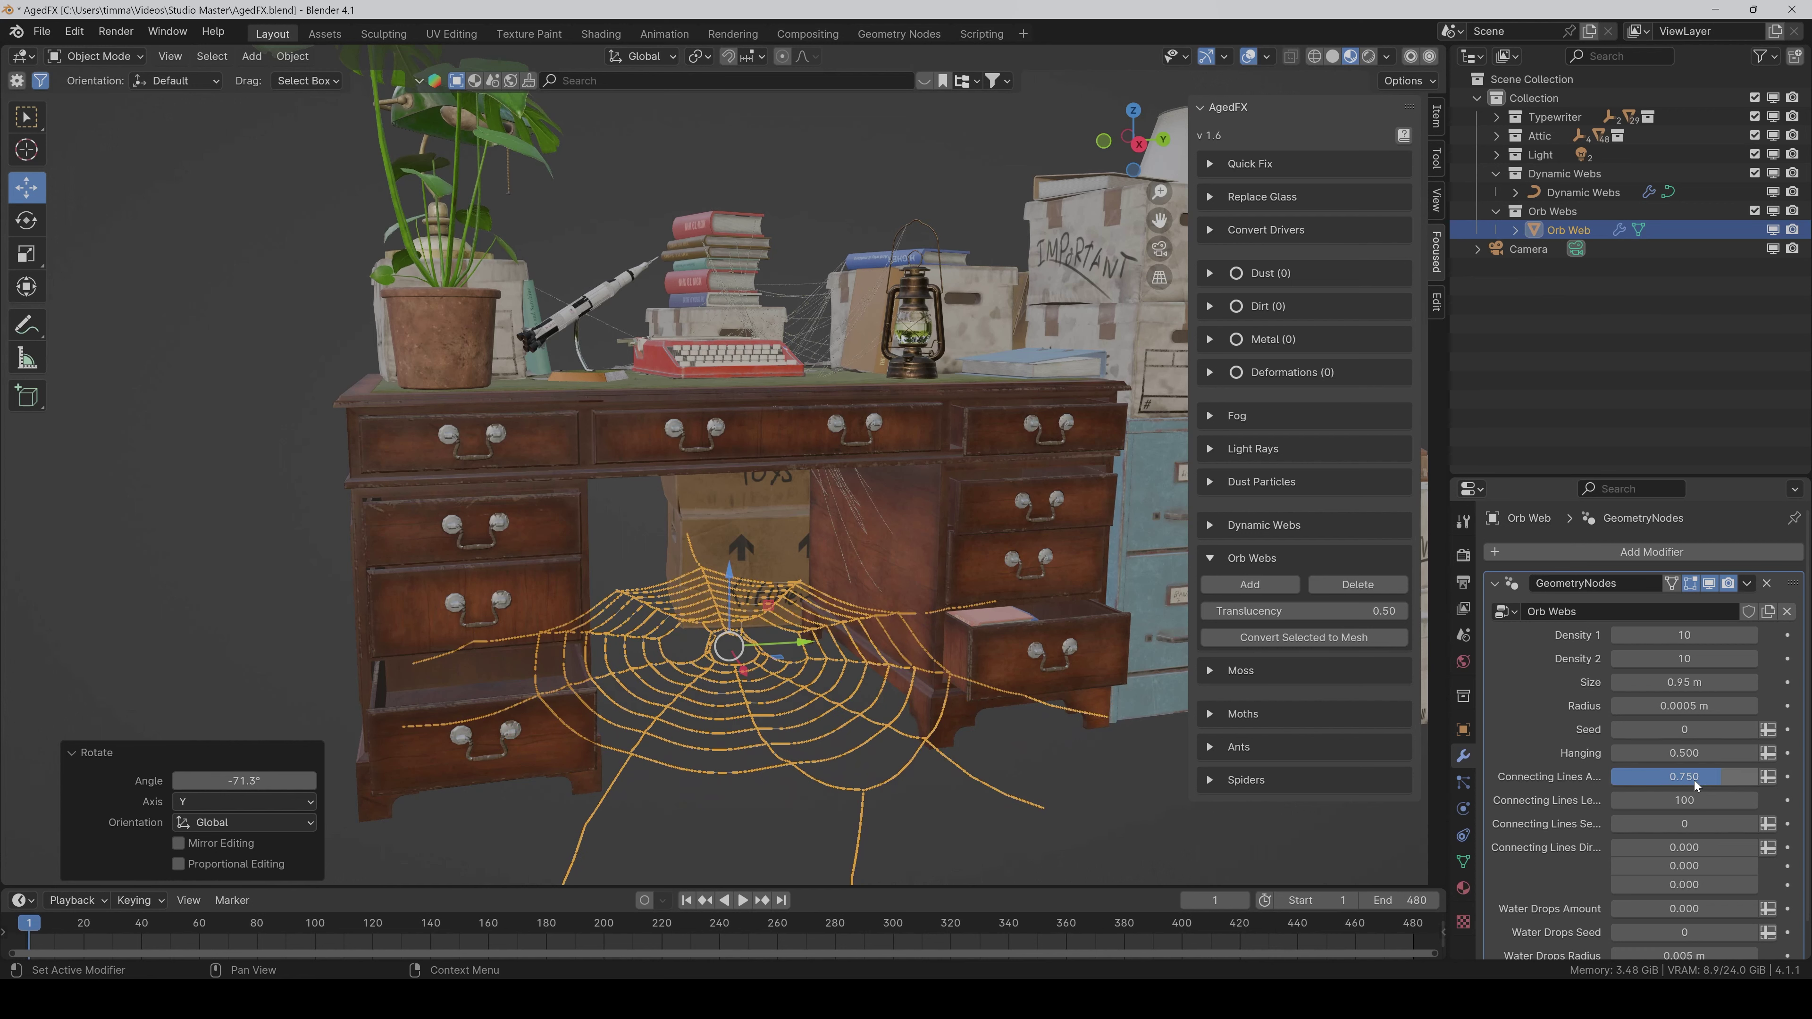
- Try different connecting lines amounts on the orb web and return the amount to 0.75
{"action": "left_click_drag", "start_coordinate": [1698, 777], "coordinate": [1719, 777]}
{"action": "left_click", "coordinate": [1685, 777]}
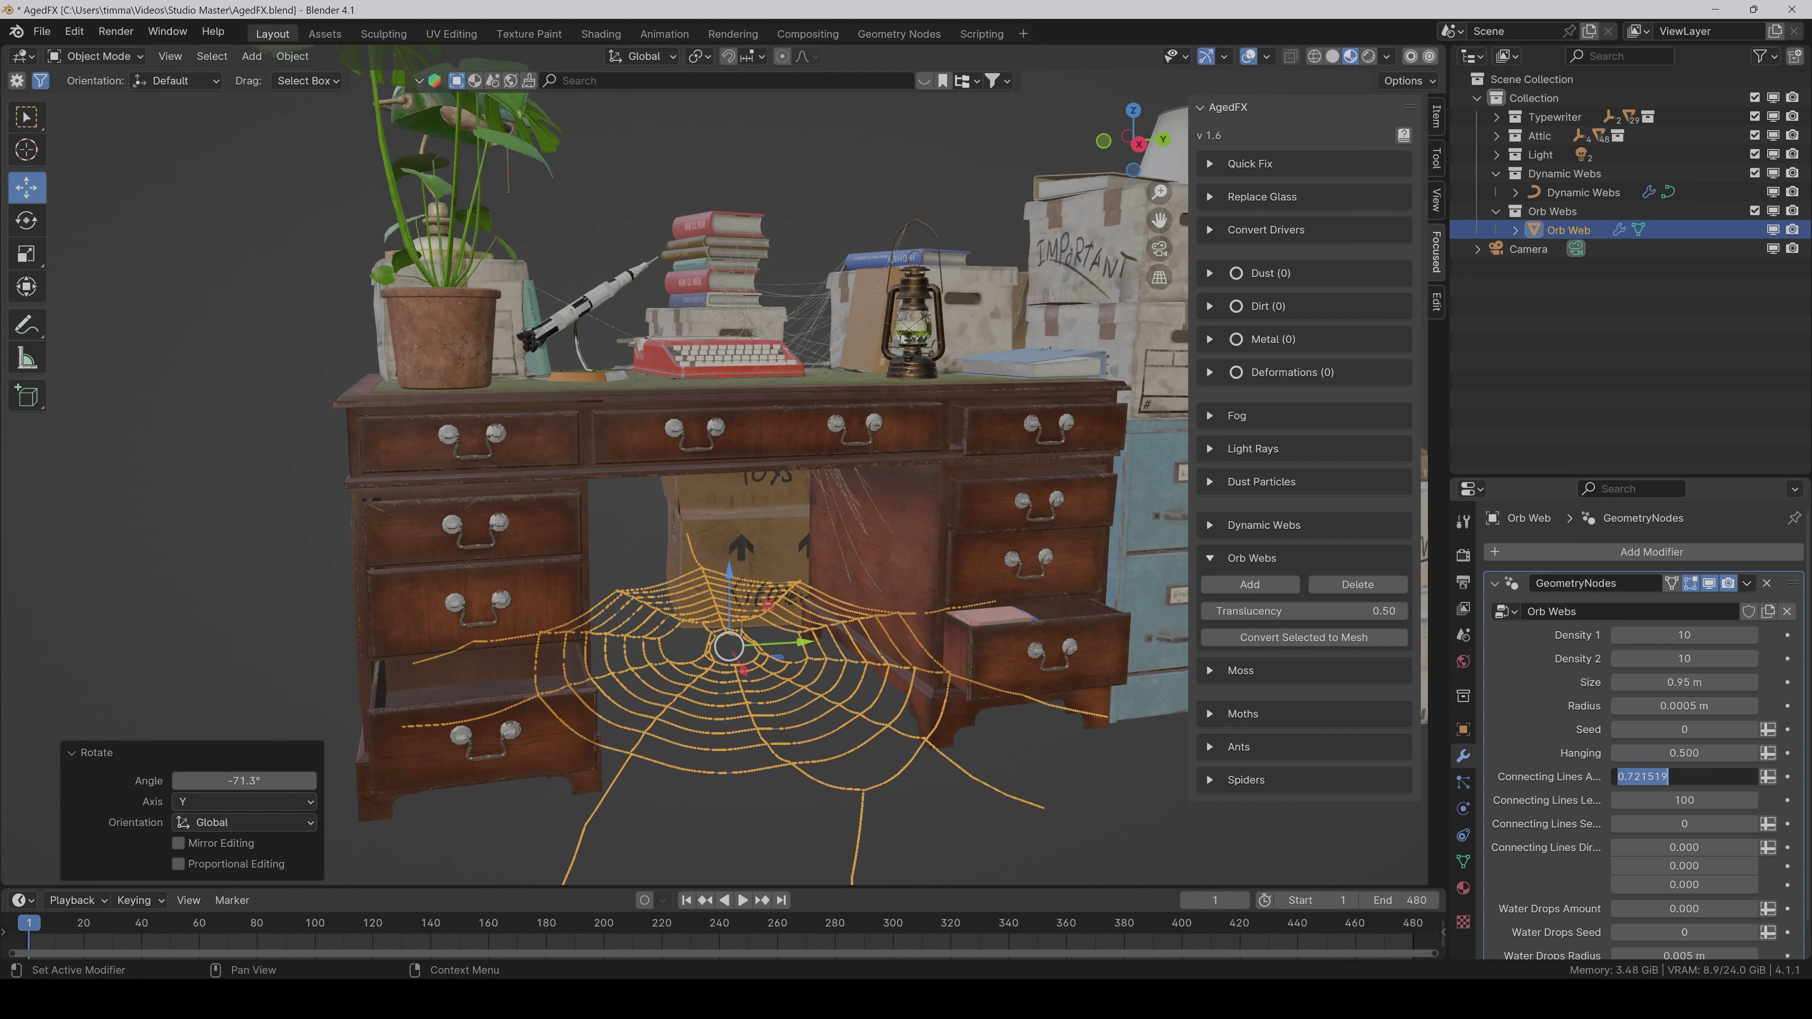
{"action": "type", "text": ".75"}
{"action": "key", "text": "Return"}
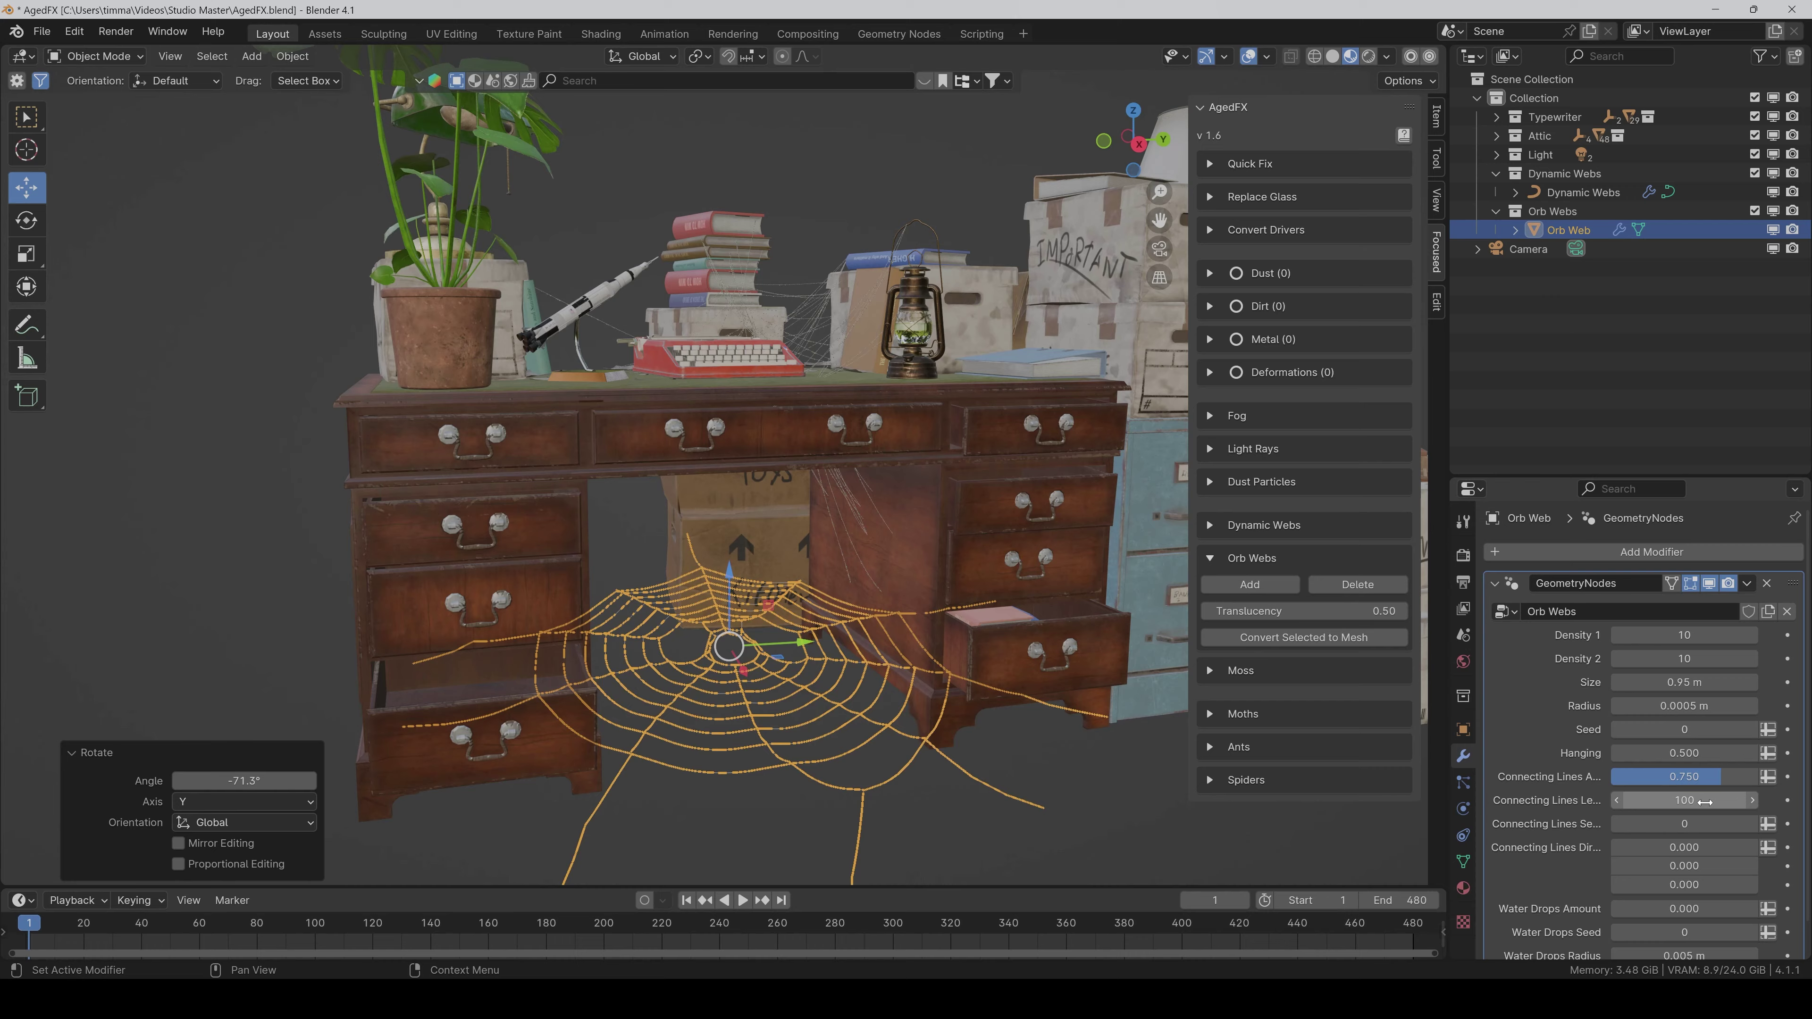
- Set the orb web's connecting lines length to 120 and raise the connecting lines seed step by step to 8
{"action": "left_click_drag", "start_coordinate": [1703, 801], "coordinate": [1748, 801]}
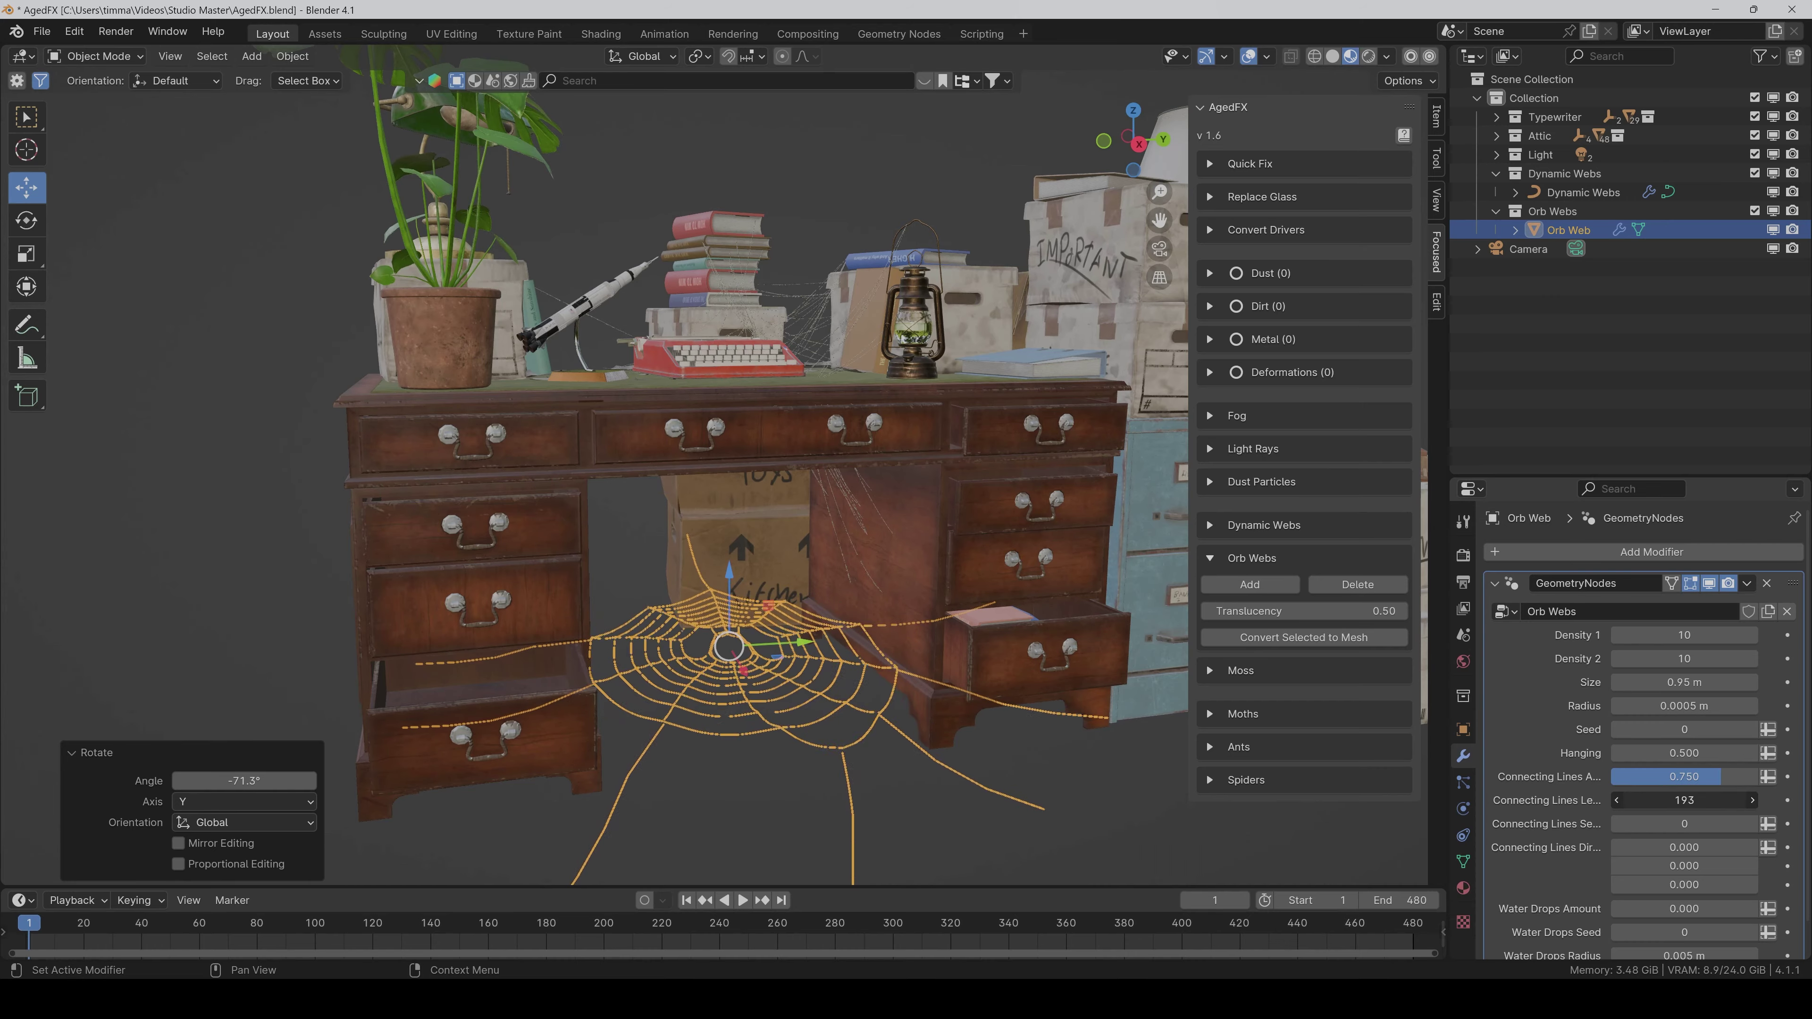
{"action": "mouse_move", "coordinate": [1684, 800]}
{"action": "left_mouse_down"}
{"action": "mouse_move", "coordinate": [1592, 800]}
{"action": "mouse_move", "coordinate": [1656, 800]}
{"action": "left_mouse_up"}
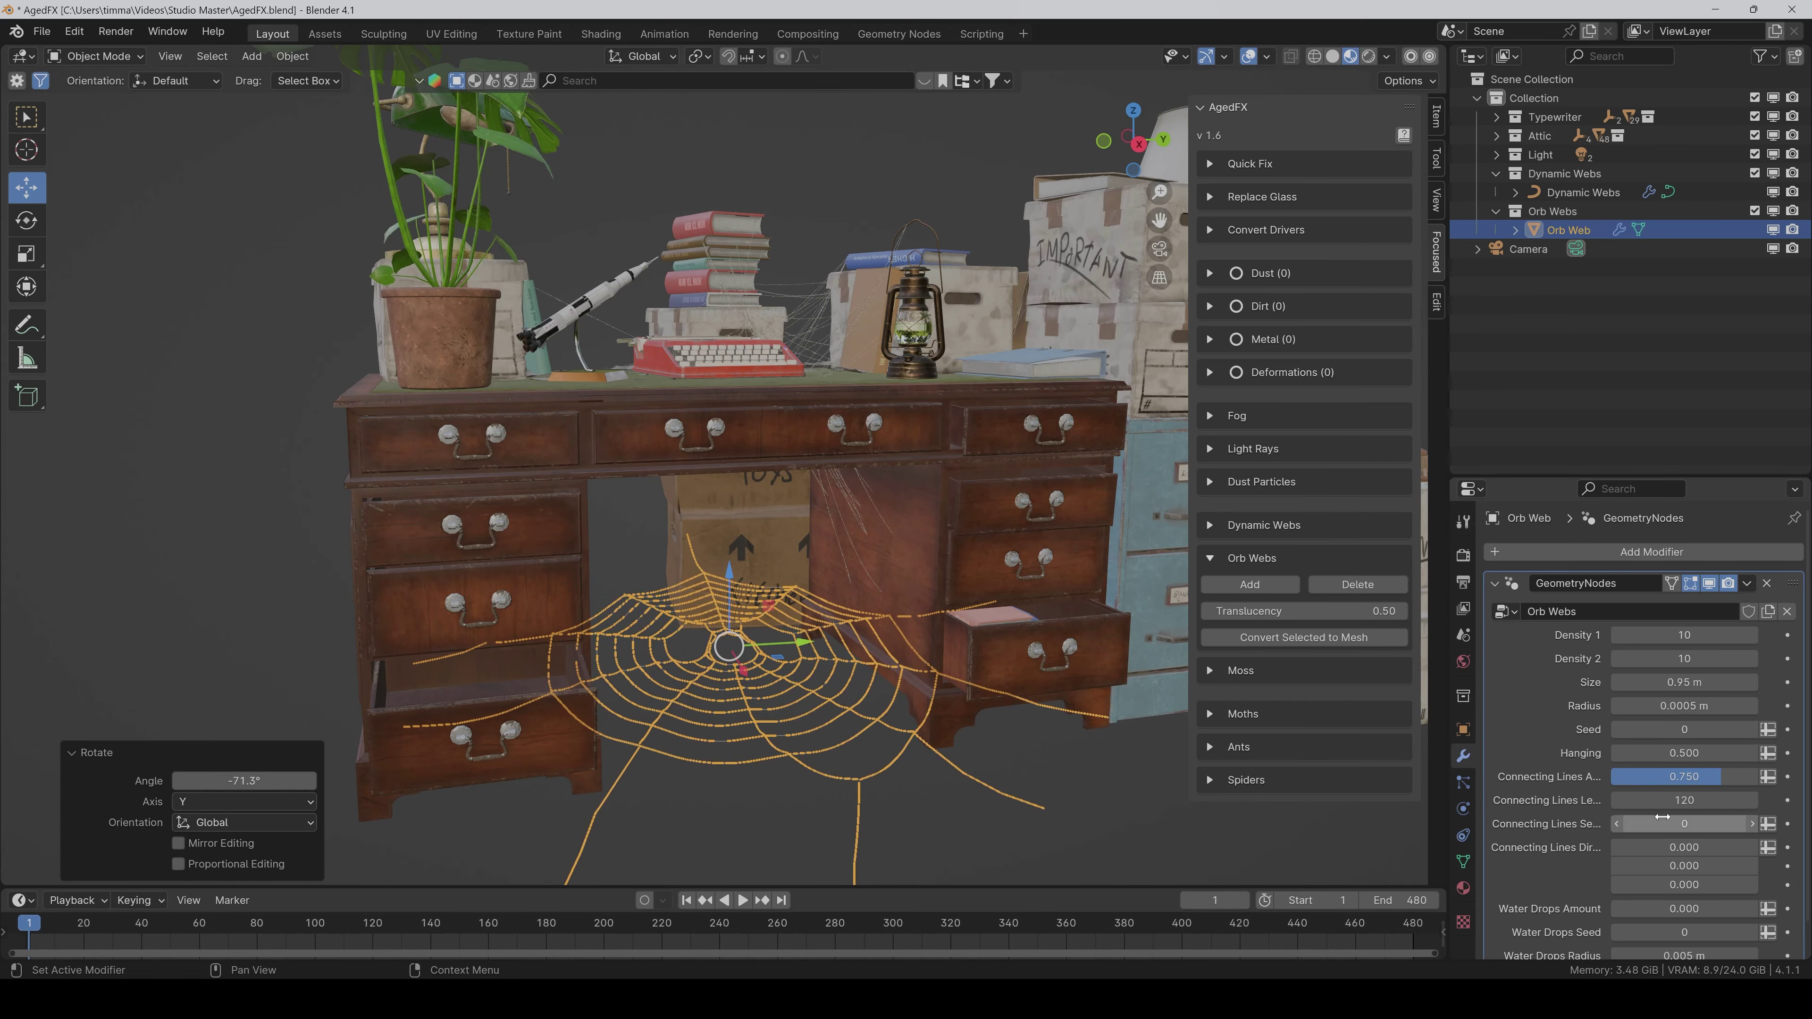
{"action": "left_click", "coordinate": [1754, 824]}
{"action": "left_click", "coordinate": [1754, 824]}
{"action": "left_click", "coordinate": [1753, 824]}
{"action": "left_click", "coordinate": [1754, 824]}
{"action": "left_click", "coordinate": [1754, 824]}
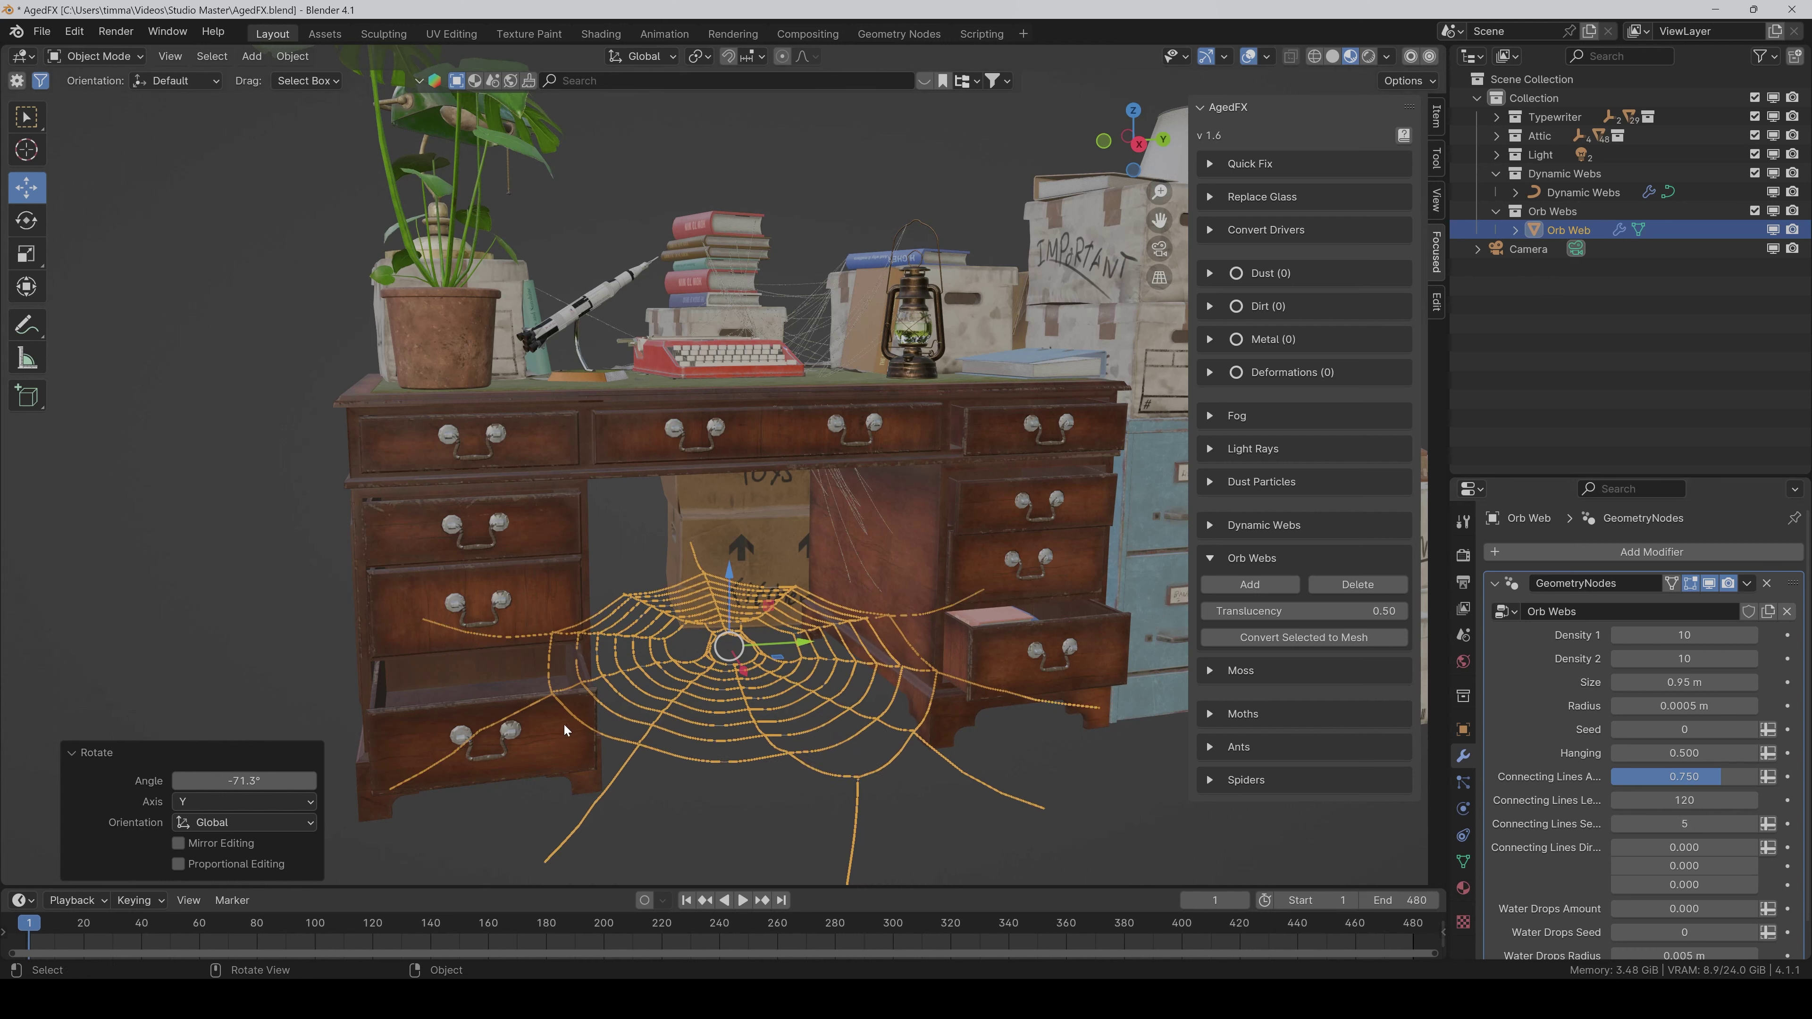
{"action": "left_click", "coordinate": [1754, 824]}
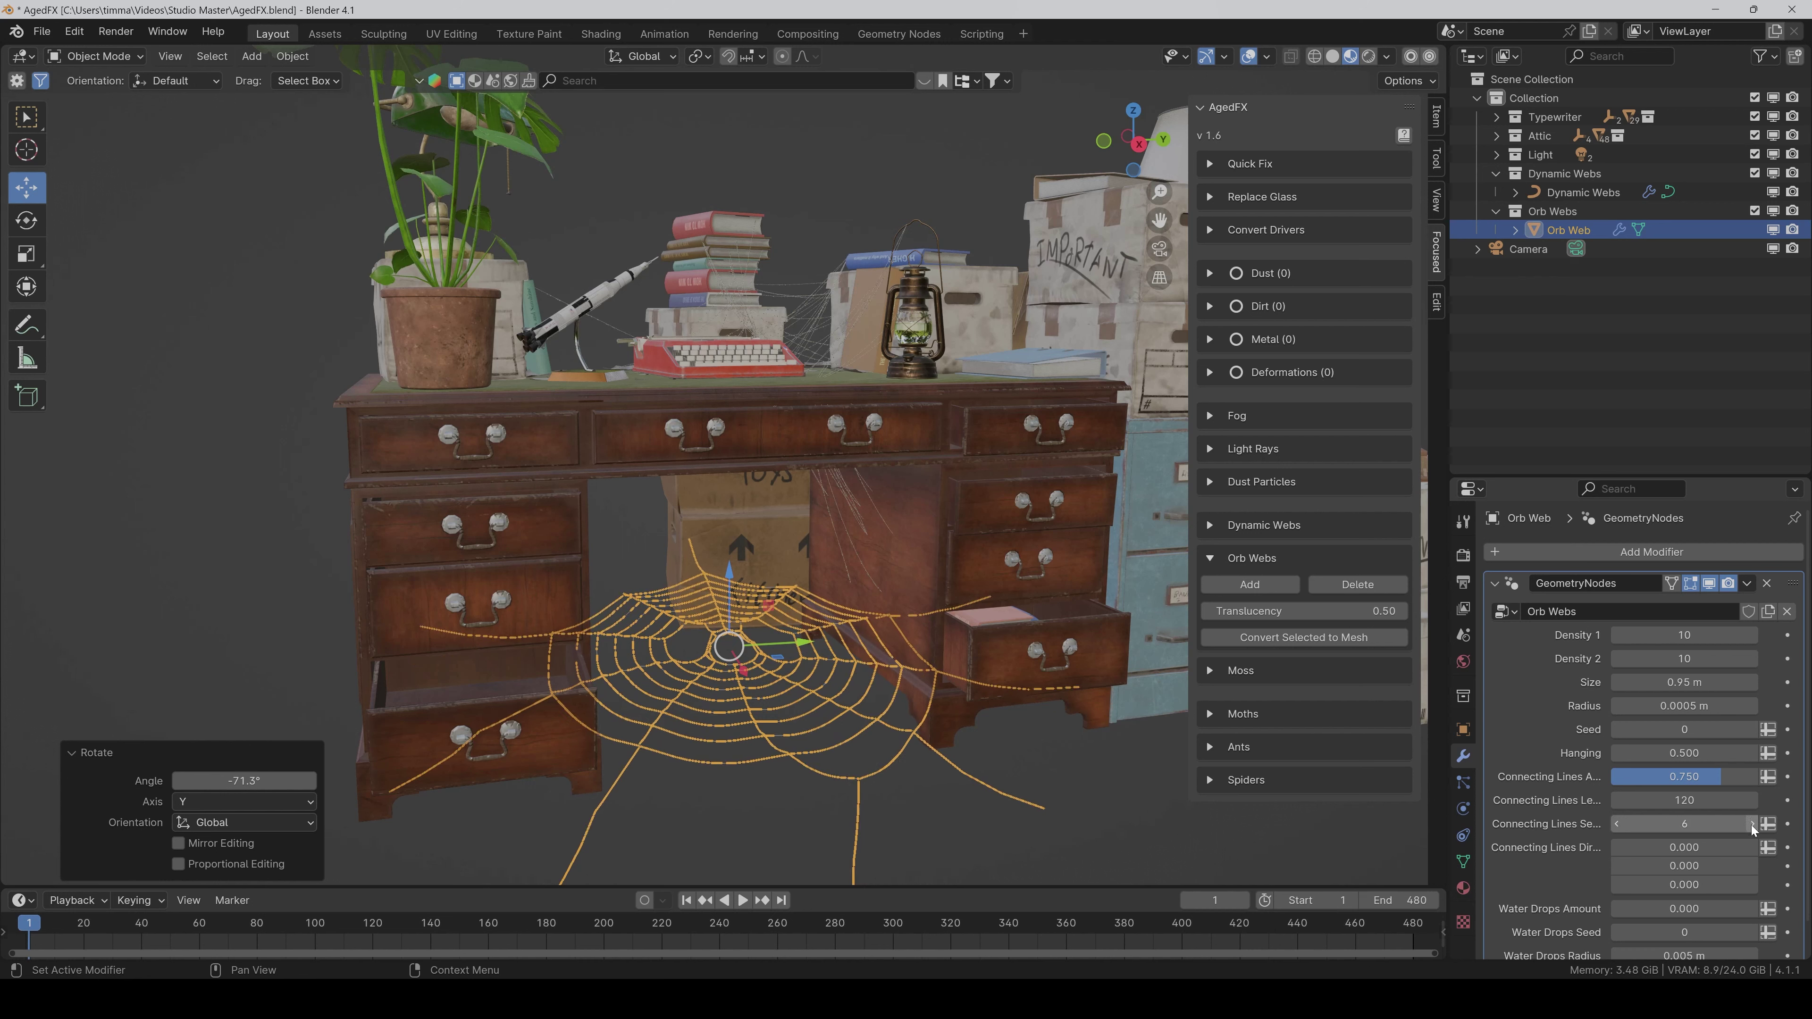
{"action": "left_click", "coordinate": [1753, 824]}
{"action": "left_click", "coordinate": [1754, 824]}
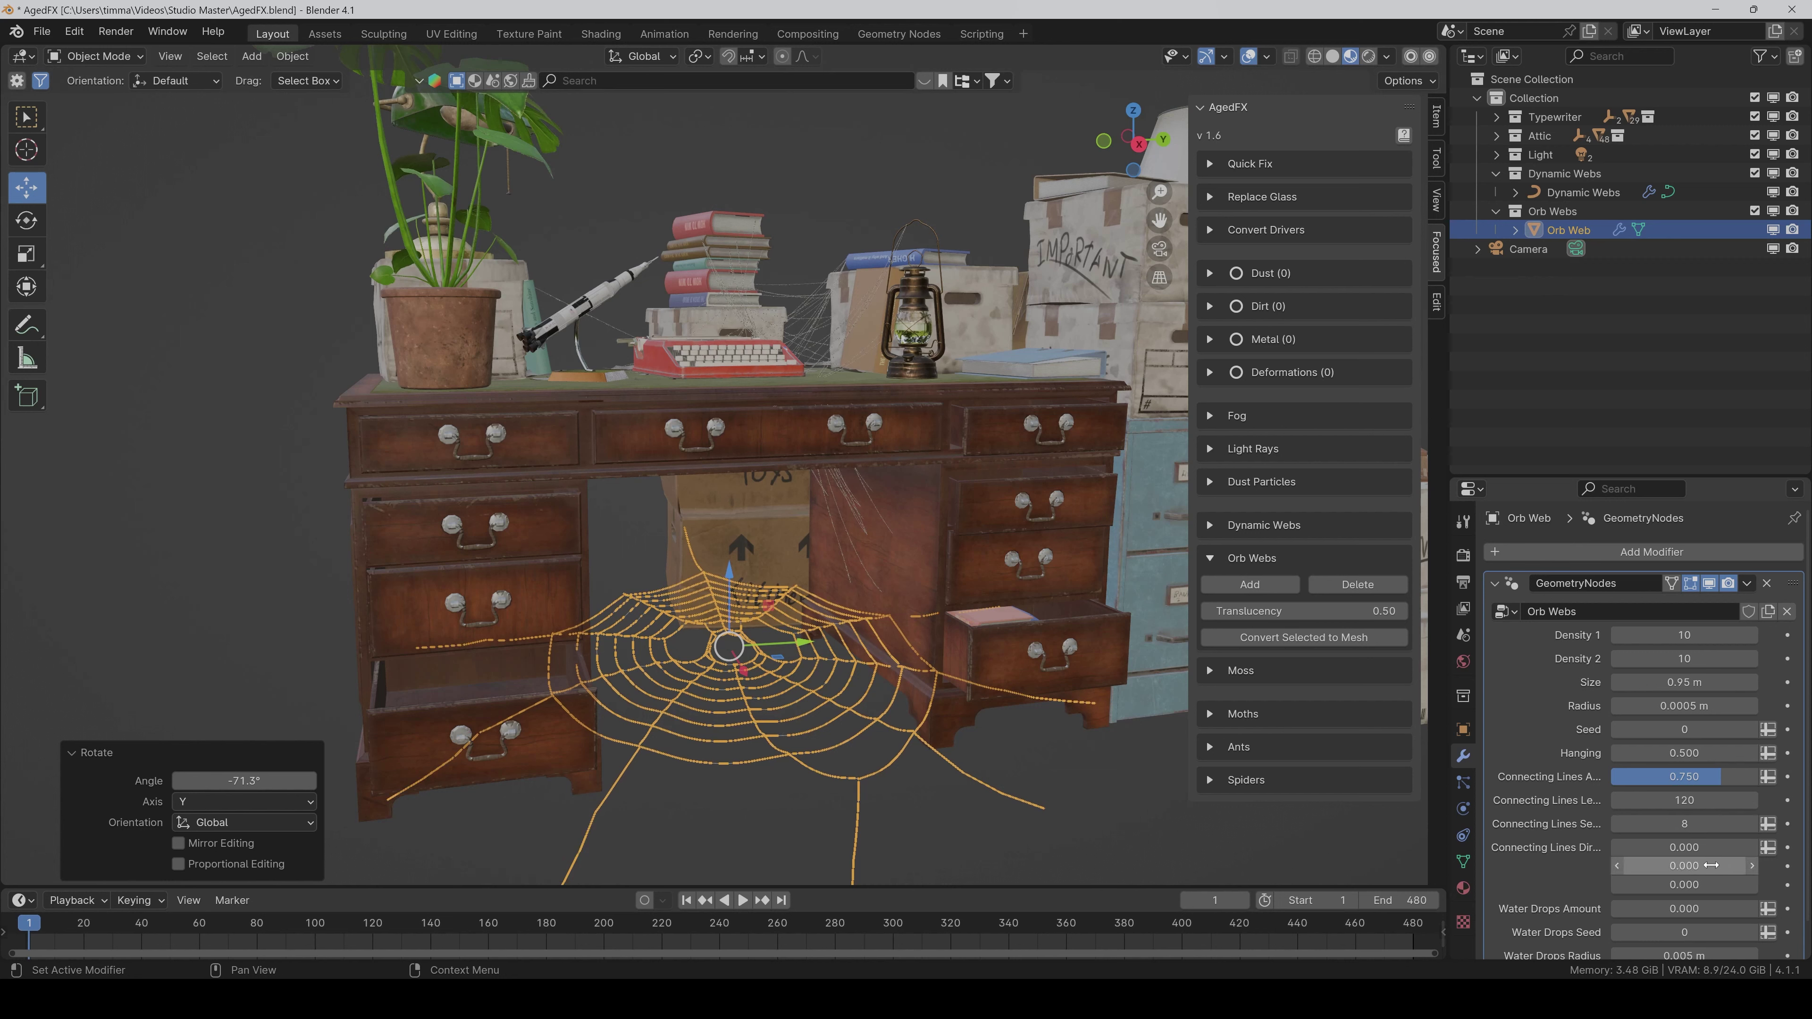
- Try changing the Y direction of the orb web's connecting lines and return it to 0
{"action": "left_click_drag", "start_coordinate": [1695, 868], "coordinate": [1634, 866]}
{"action": "left_click", "coordinate": [1684, 866]}
{"action": "type", "text": "0"}
{"action": "key", "text": "Return"}
- Try a water drops amount of 0.291 on the orb web, set the water drops seed to 15 and return the amount to 0
{"action": "scroll", "coordinate": [1684, 869], "scroll_direction": "down", "scroll_amount": 2}
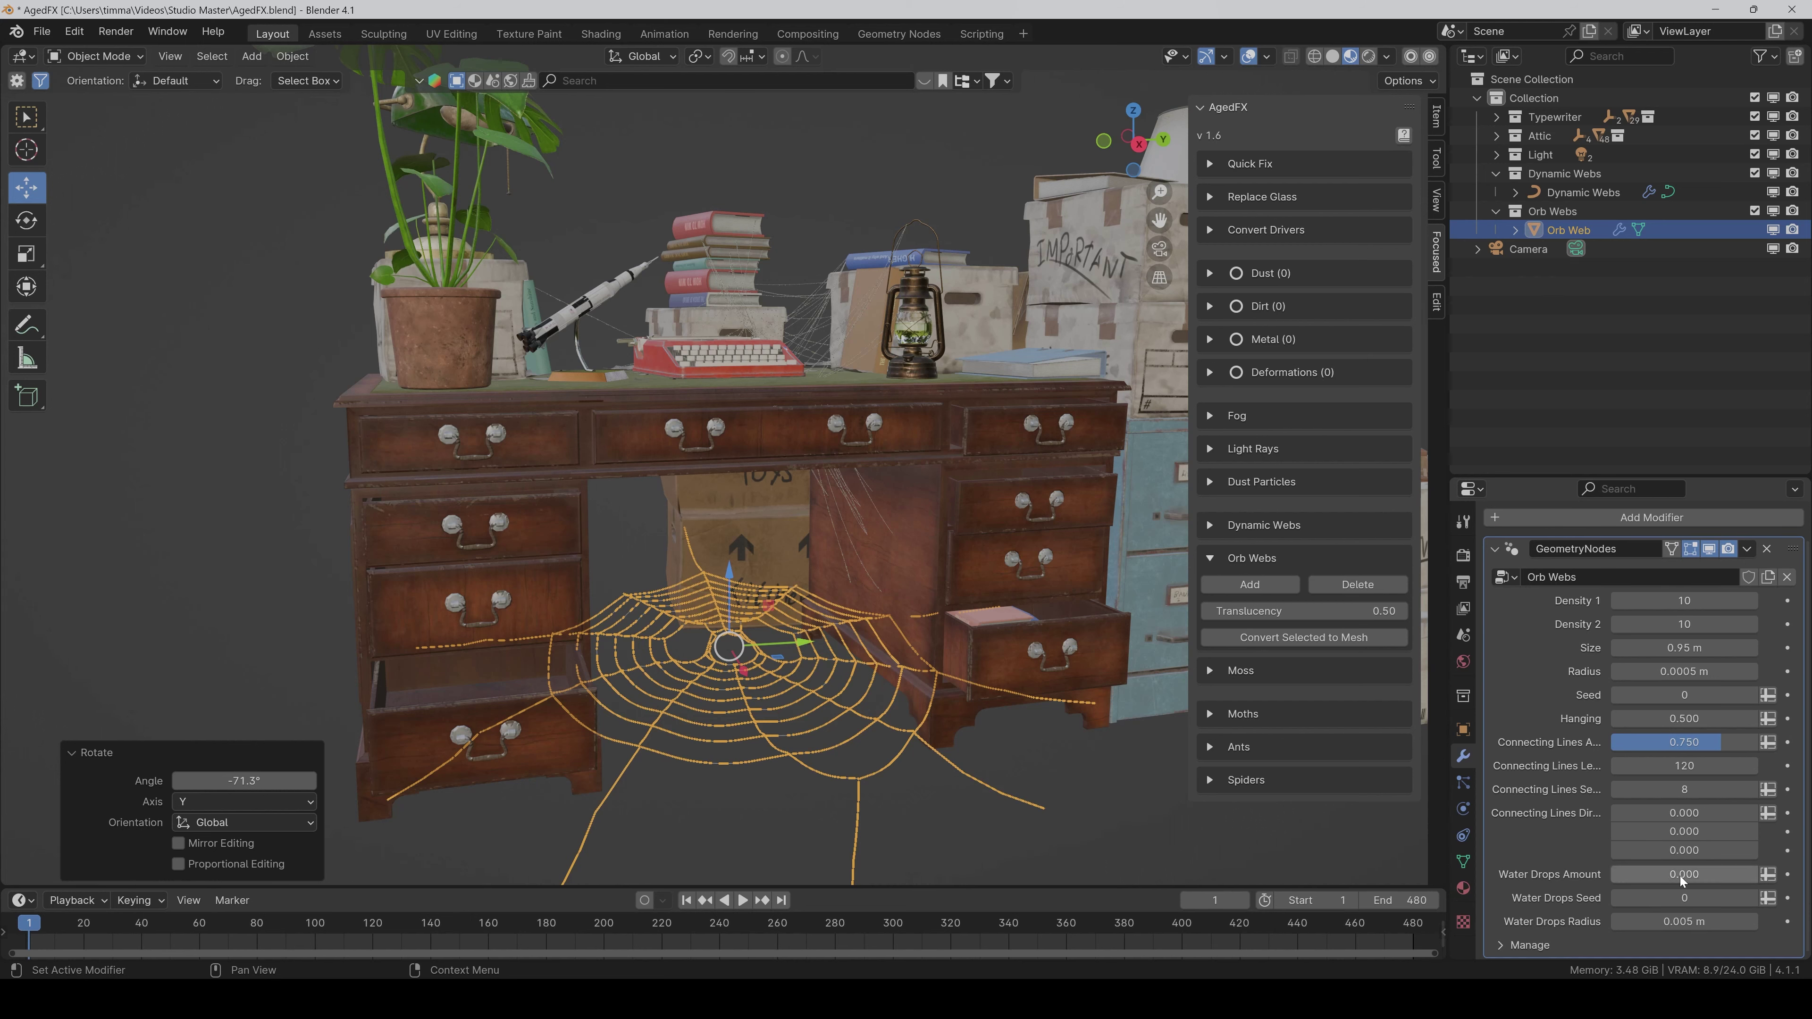
{"action": "left_click_drag", "start_coordinate": [1681, 880], "coordinate": [1724, 880]}
{"action": "scroll", "coordinate": [1019, 141], "scroll_direction": "up", "scroll_amount": 8}
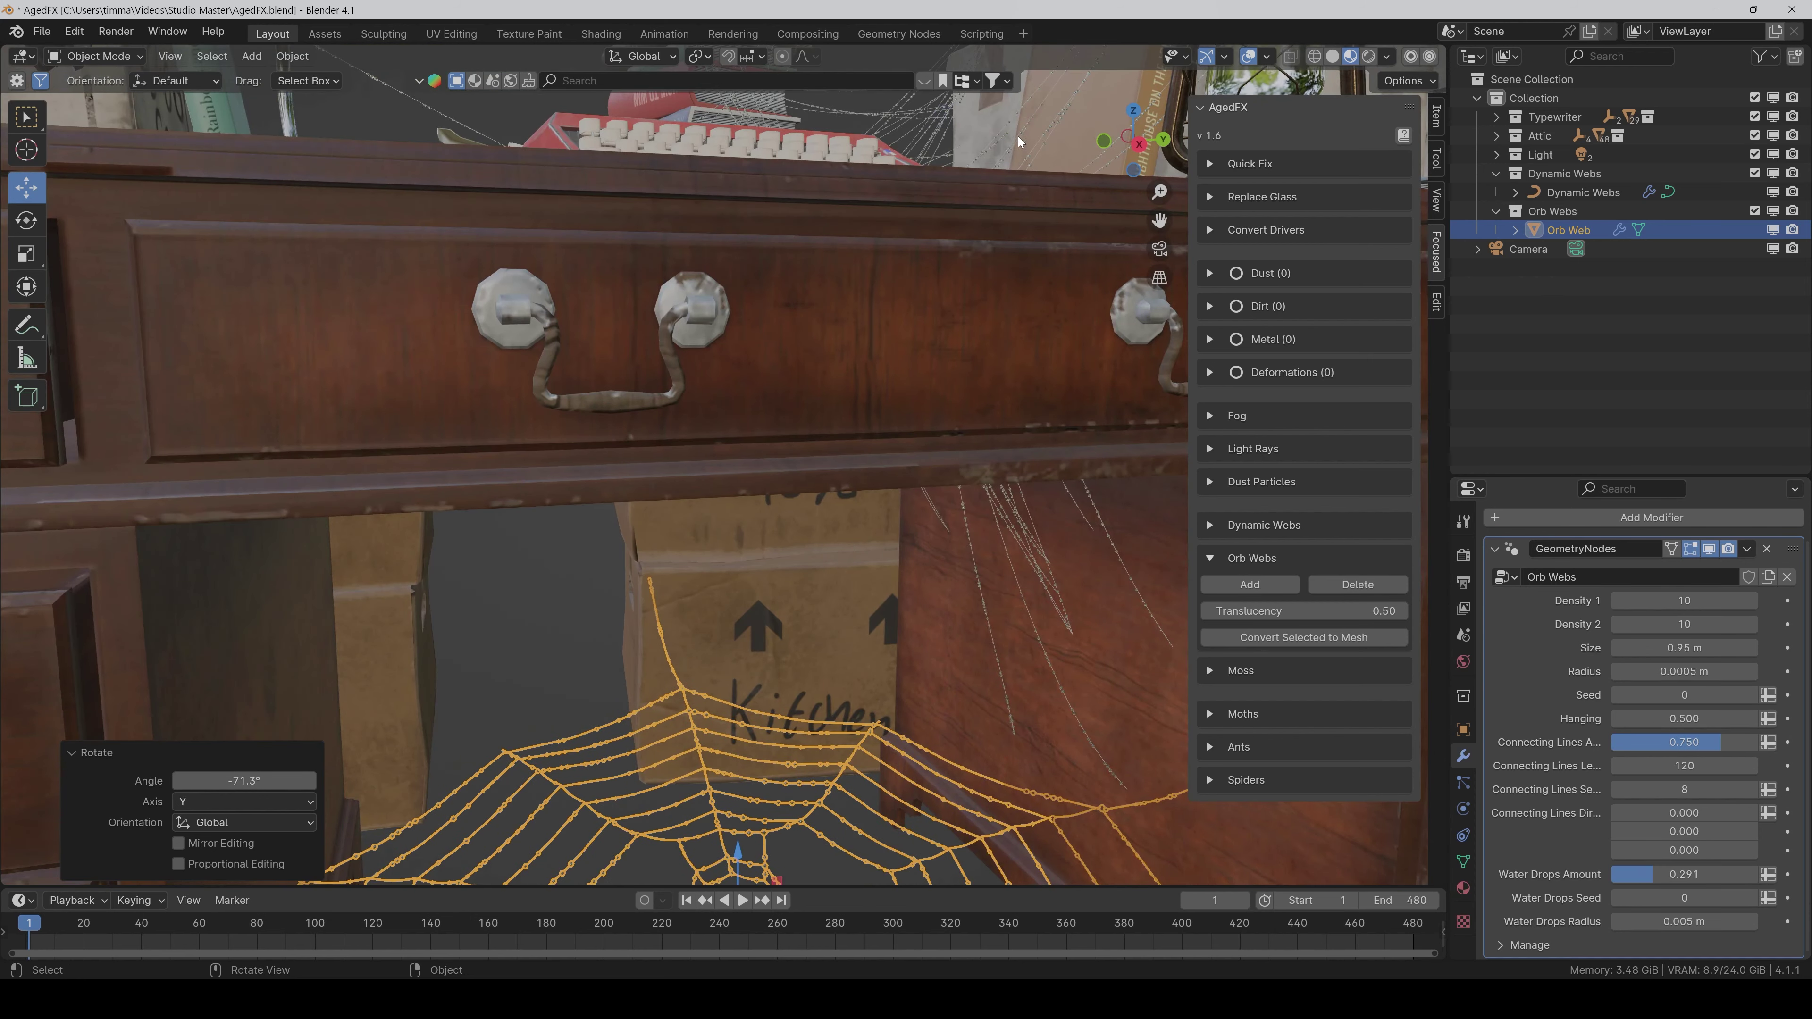
{"action": "left_click_drag", "start_coordinate": [1156, 219], "coordinate": [1151, 43]}
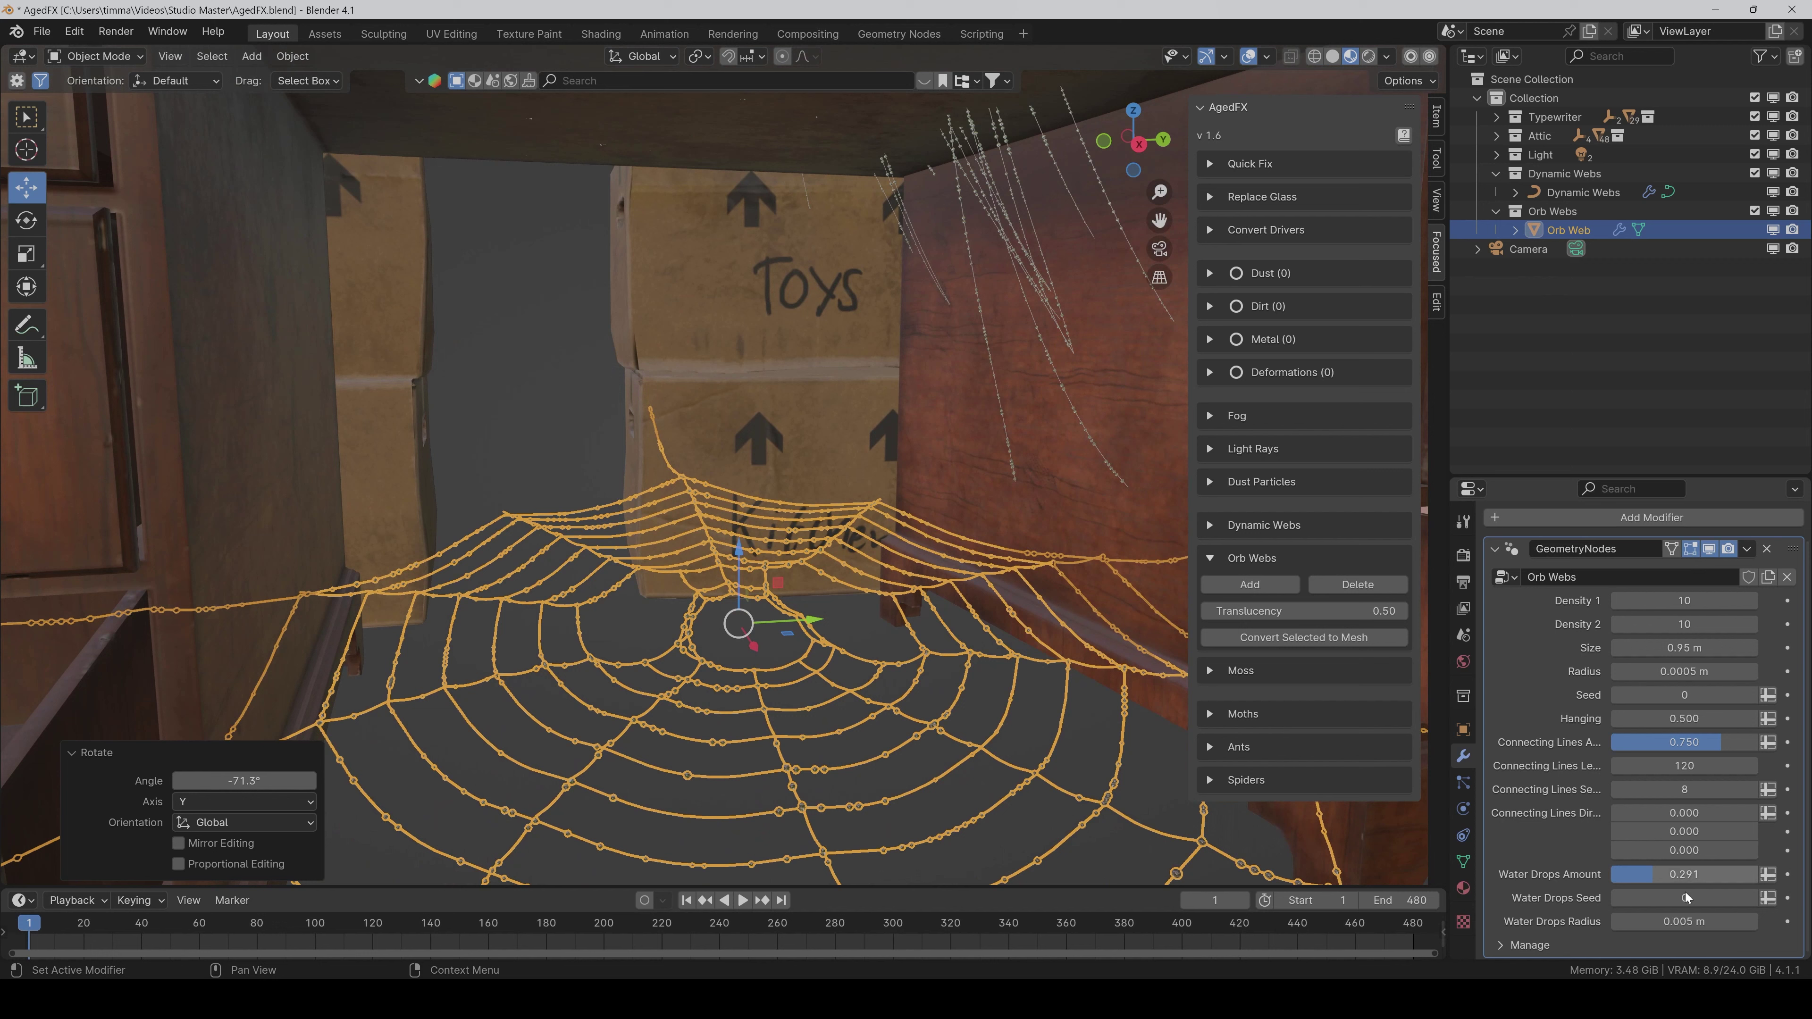
{"action": "left_click_drag", "start_coordinate": [1709, 895], "coordinate": [1611, 883]}
{"action": "scroll", "coordinate": [641, 487], "scroll_direction": "down", "scroll_amount": 4}
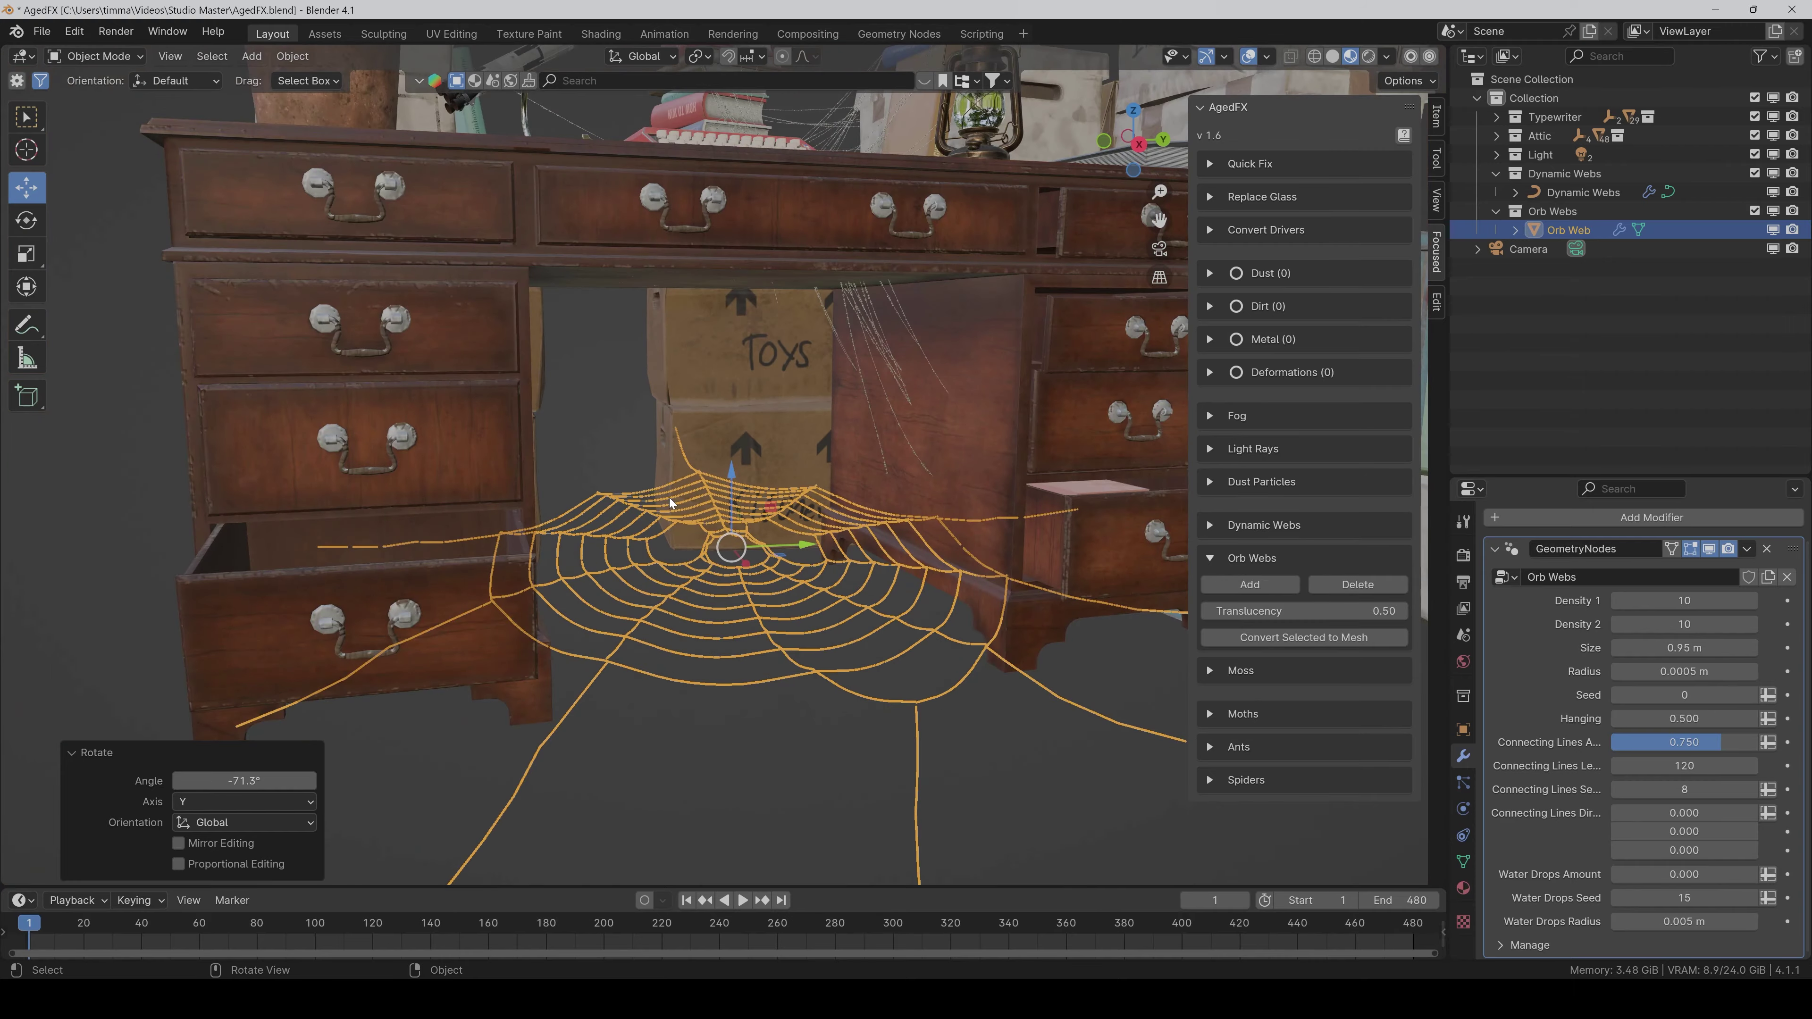
- Rotate the orb web about 77° around the global Y axis so it stands upright again
{"action": "middle_click_drag", "start_coordinate": [671, 498], "coordinate": [672, 506]}
{"action": "key", "text": "r"}
{"action": "key", "text": "y"}
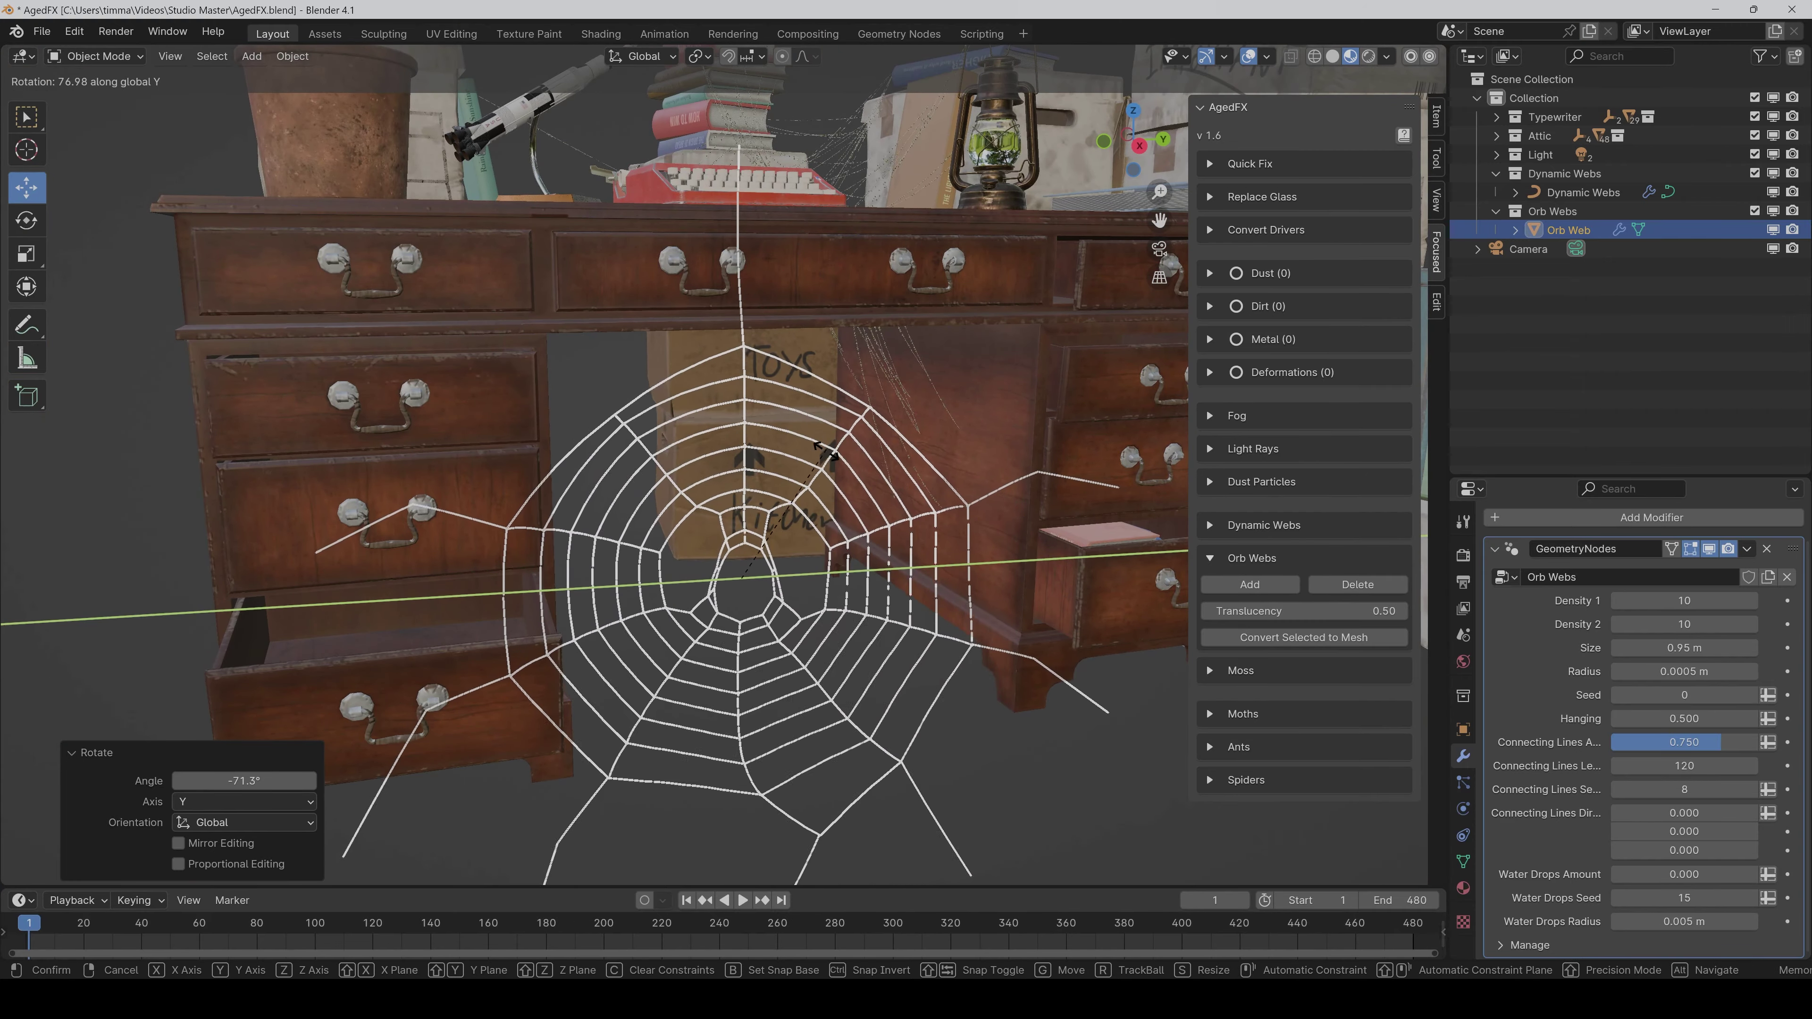
{"action": "left_click", "coordinate": [766, 553]}
- Resize the orb web and move it in front of the desk's knee opening
{"action": "left_click_drag", "start_coordinate": [742, 579], "coordinate": [781, 514]}
{"action": "scroll", "coordinate": [794, 507], "scroll_direction": "down", "scroll_amount": 3}
{"action": "middle_click_drag", "start_coordinate": [774, 550], "coordinate": [909, 542]}
{"action": "key", "text": "s"}
{"action": "left_click", "coordinate": [986, 587]}
{"action": "left_click_drag", "start_coordinate": [909, 541], "coordinate": [950, 560]}
{"action": "scroll", "coordinate": [1027, 594], "scroll_direction": "up", "scroll_amount": 3}
{"action": "middle_click_drag", "start_coordinate": [1027, 595], "coordinate": [969, 579]}
{"action": "scroll", "coordinate": [968, 580], "scroll_direction": "down", "scroll_amount": 1}
{"action": "key", "text": "g"}
{"action": "left_click", "coordinate": [981, 634]}
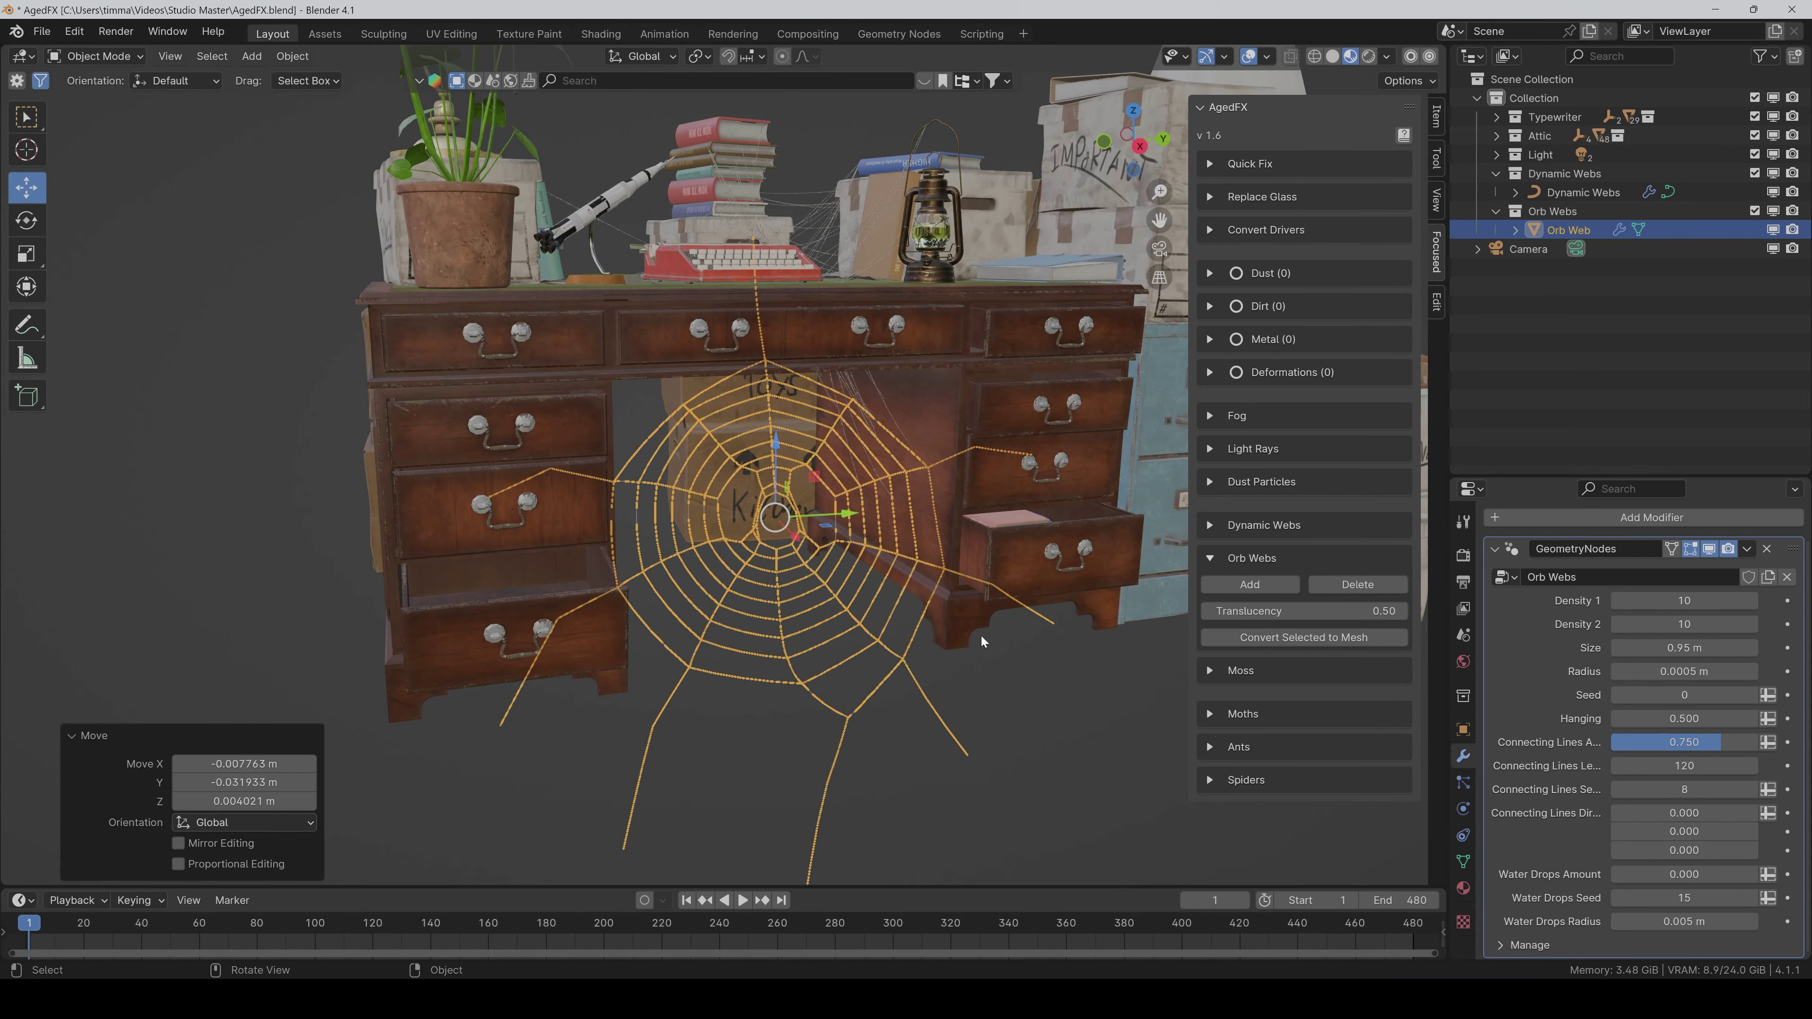
- Scale the orb web by 0.847 and move it about -0.014 m in X, -0.039 m in Y and 0.027 m in Z
{"action": "key", "text": "s"}
{"action": "left_click", "coordinate": [978, 633]}
{"action": "key", "text": "g"}
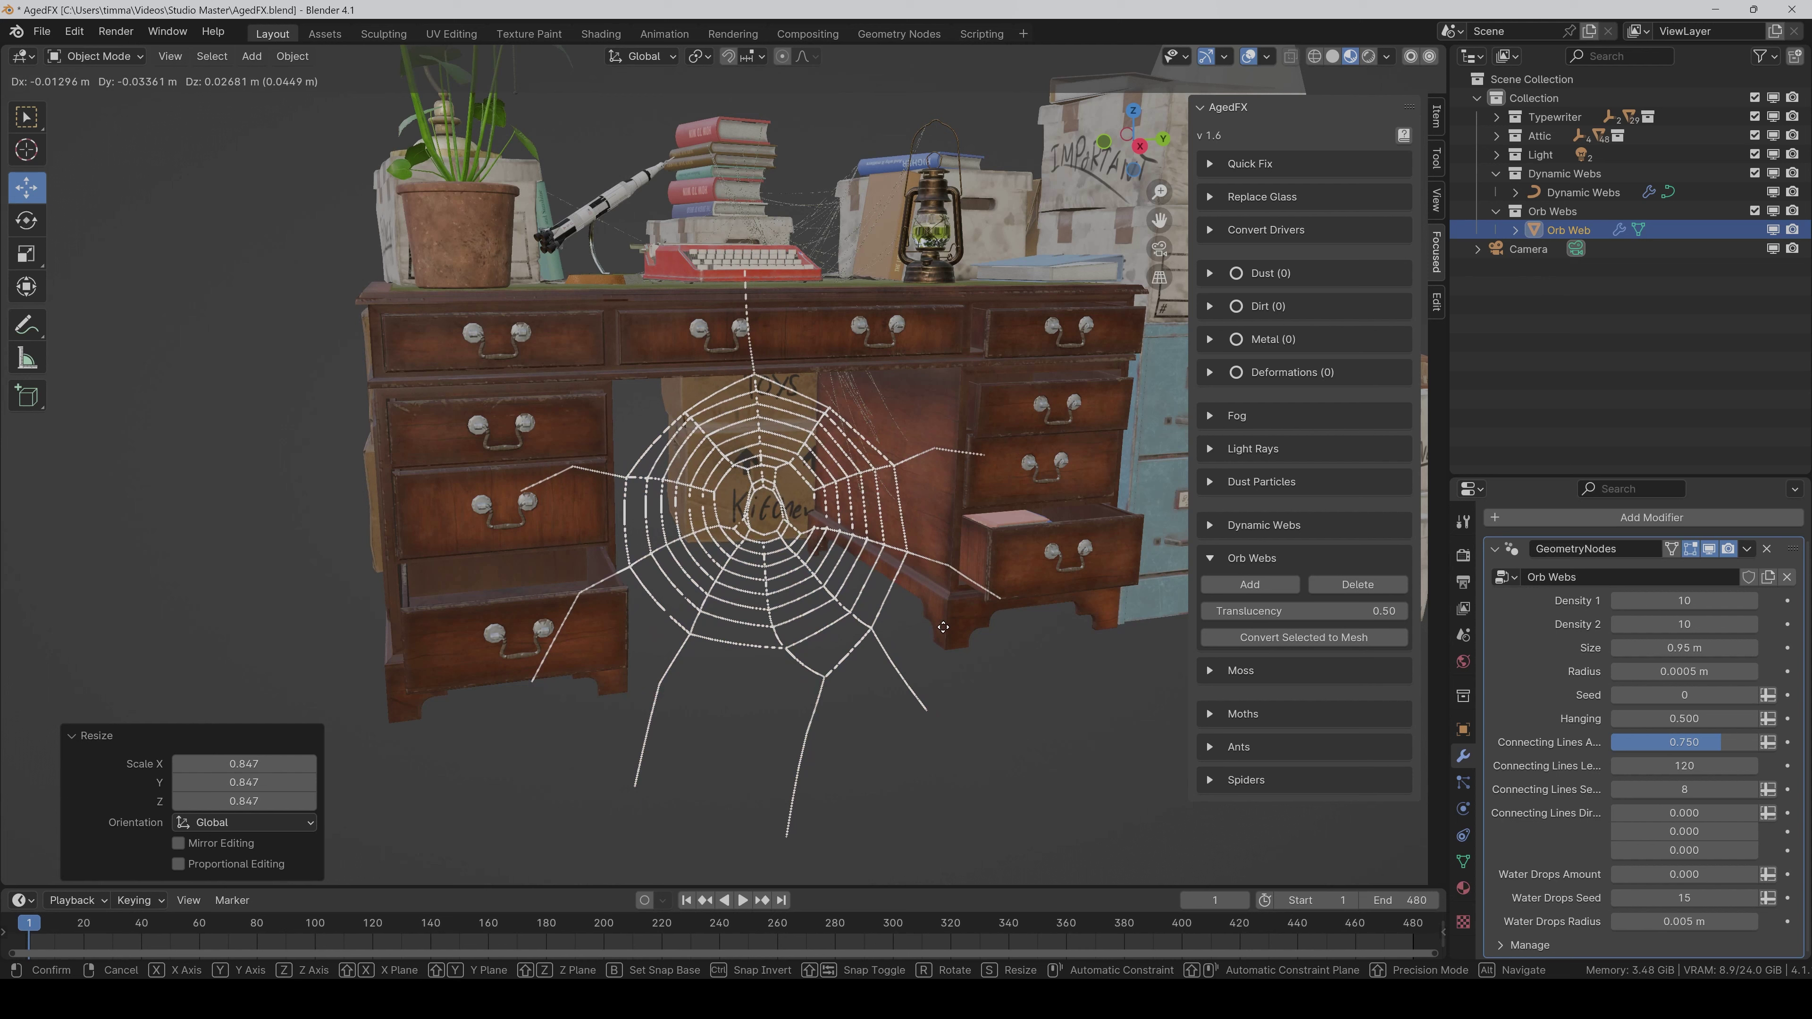
{"action": "left_click", "coordinate": [942, 626]}
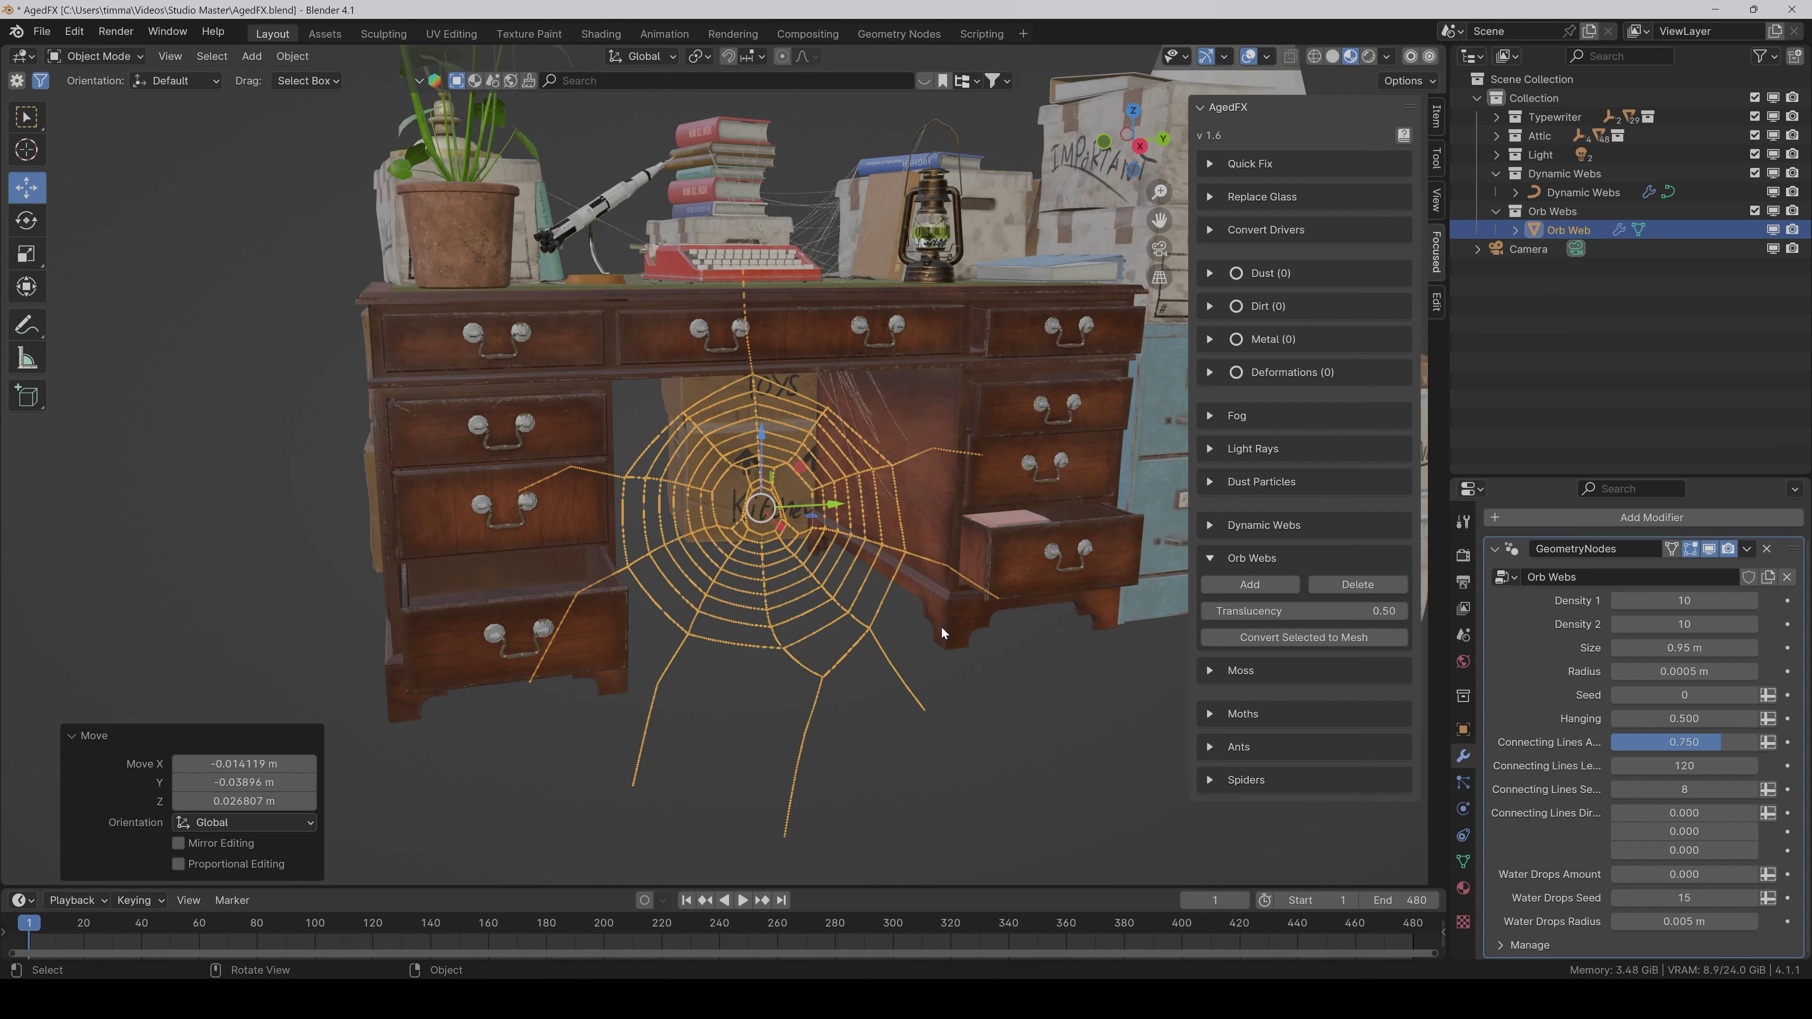
- Convert the selected orb web to a mesh and deselect it
{"action": "scroll", "coordinate": [929, 655], "scroll_direction": "up", "scroll_amount": 3}
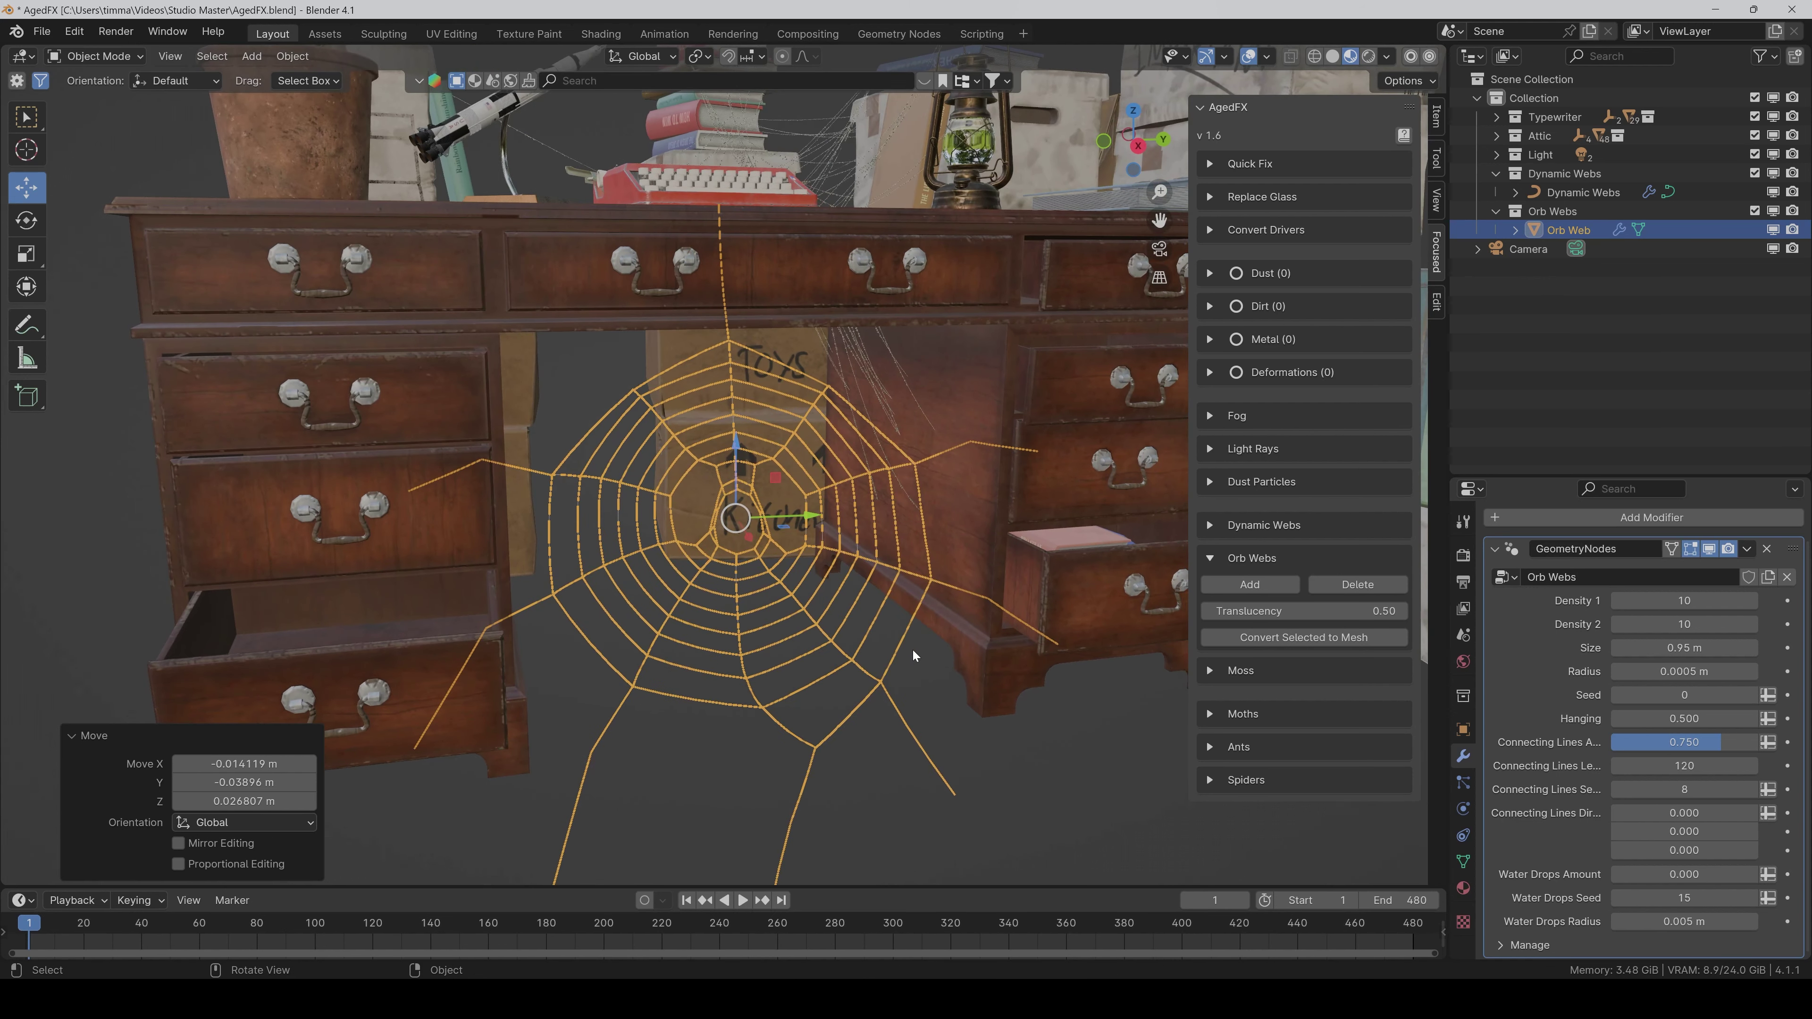
{"action": "left_click", "coordinate": [1266, 637]}
{"action": "left_click", "coordinate": [1003, 725]}
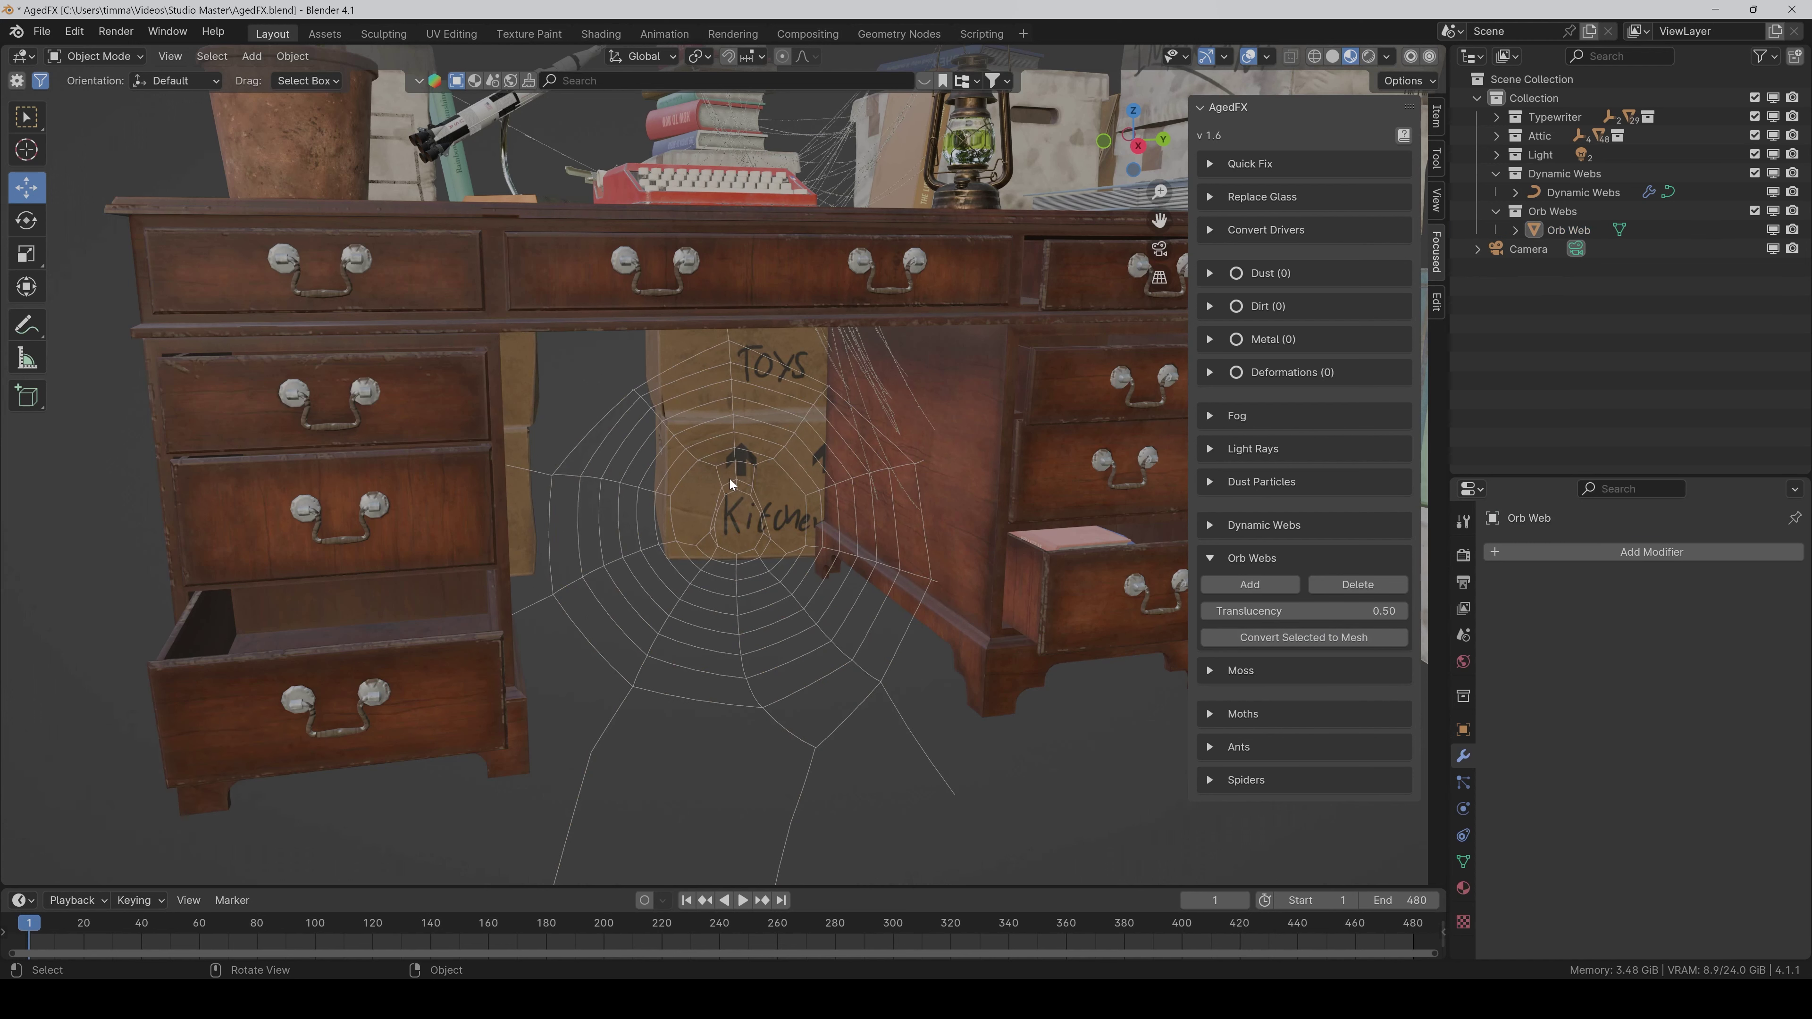
- Reselect the orb web and move it about -0.009 m in X, -0.039 m in Y and 0.014 m in Z
{"action": "left_click", "coordinate": [724, 556]}
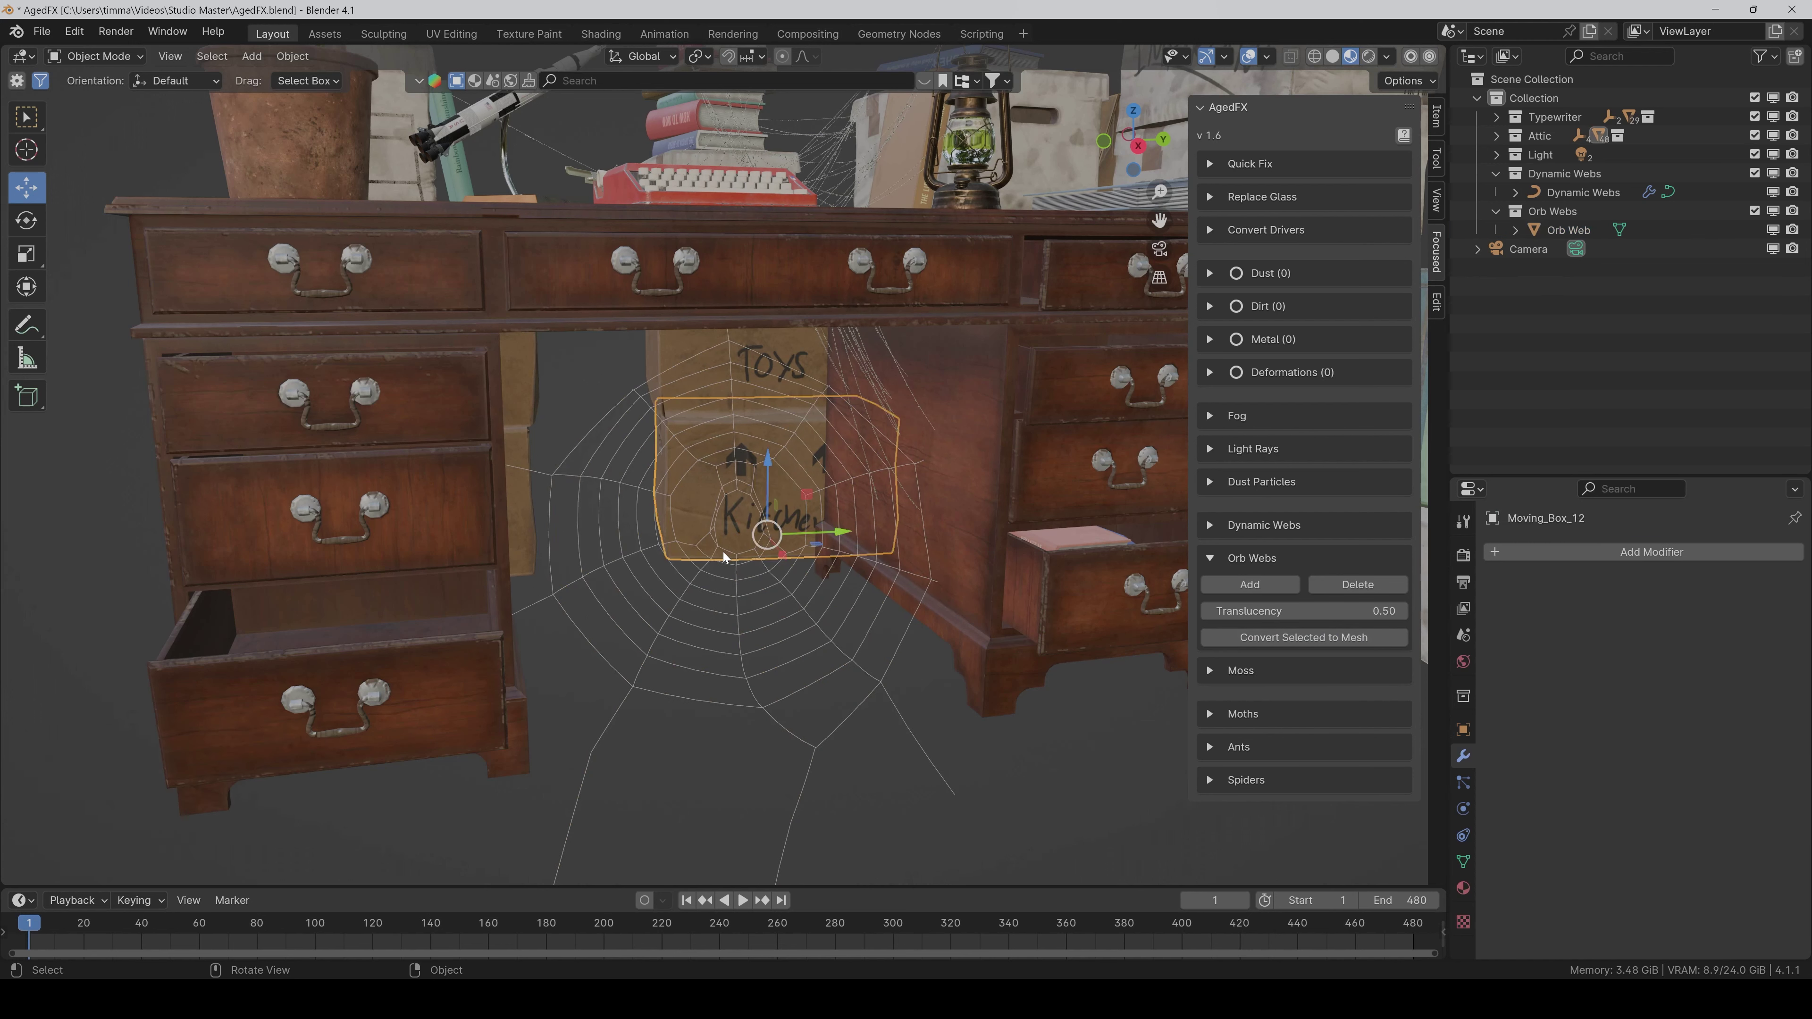
{"action": "left_click", "coordinate": [736, 619]}
{"action": "left_click_drag", "start_coordinate": [737, 623], "coordinate": [717, 620]}
- Open the orb web mesh in Edit Mode and switch to vertex selection
{"action": "key", "text": "KP_Decimal"}
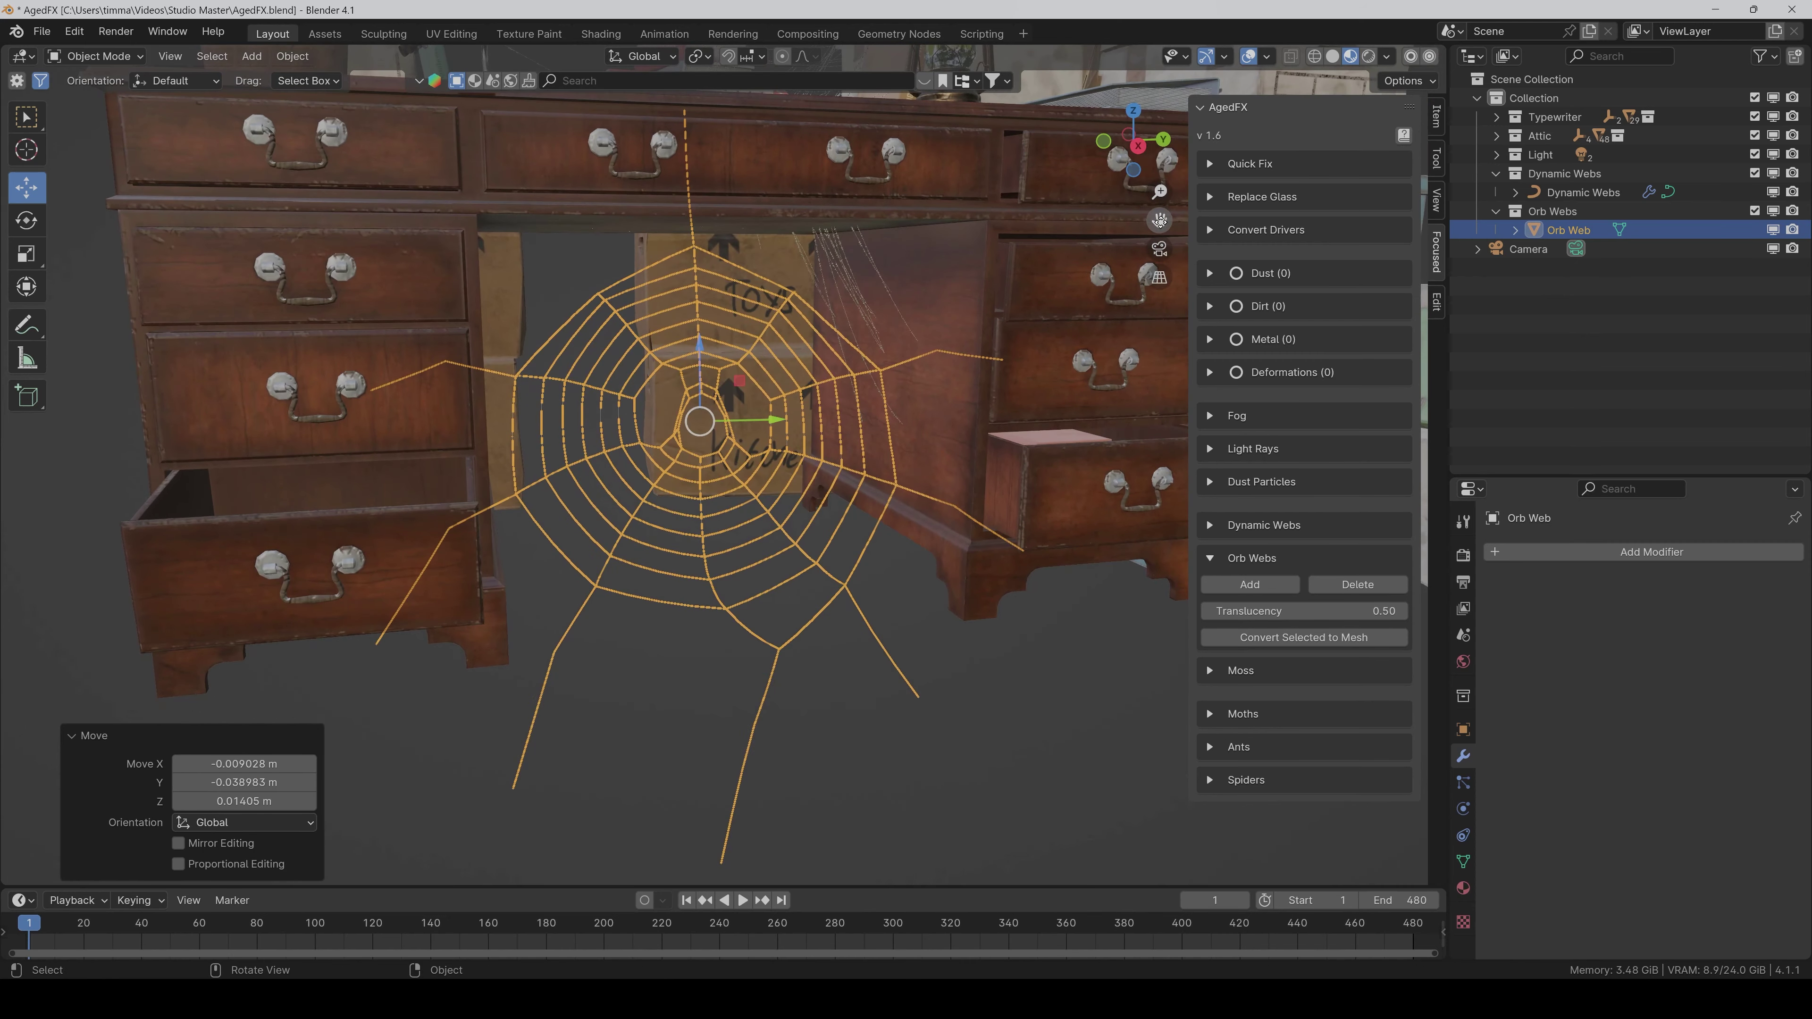
{"action": "key", "text": "Tab"}
{"action": "scroll", "coordinate": [826, 741], "scroll_direction": "up", "scroll_amount": 5}
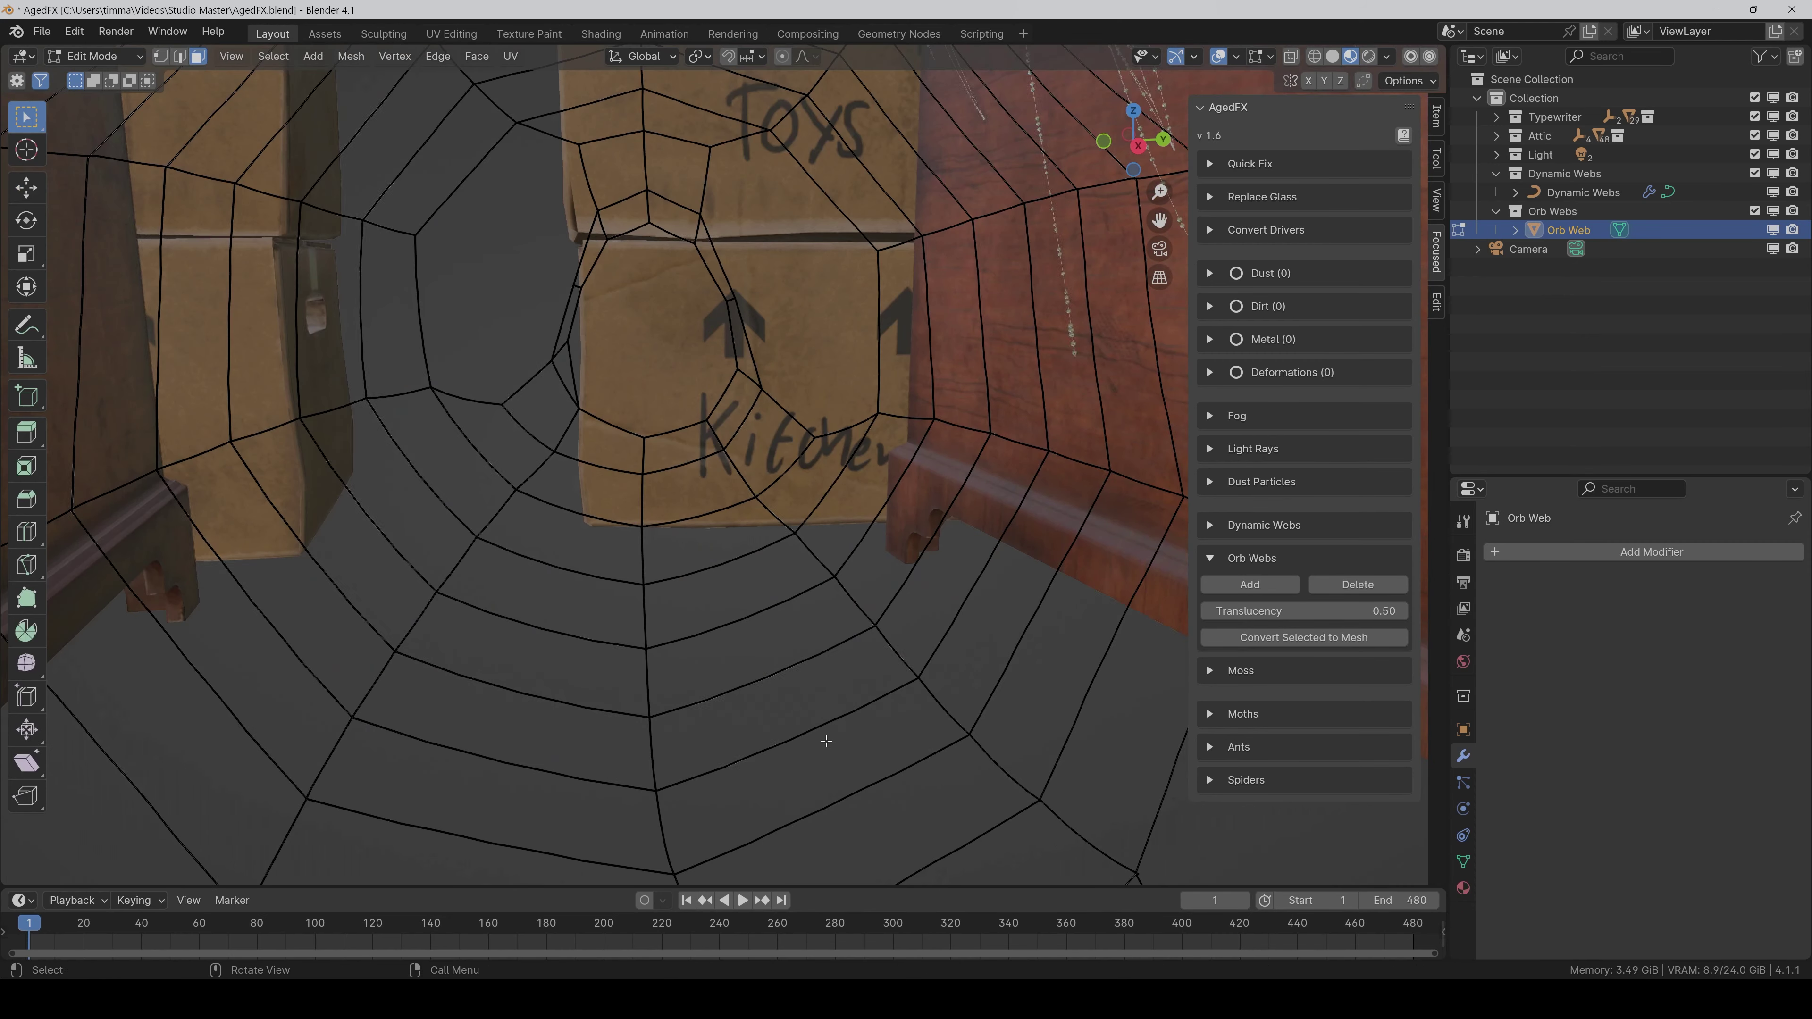
{"action": "scroll", "coordinate": [822, 698], "scroll_direction": "down", "scroll_amount": 5}
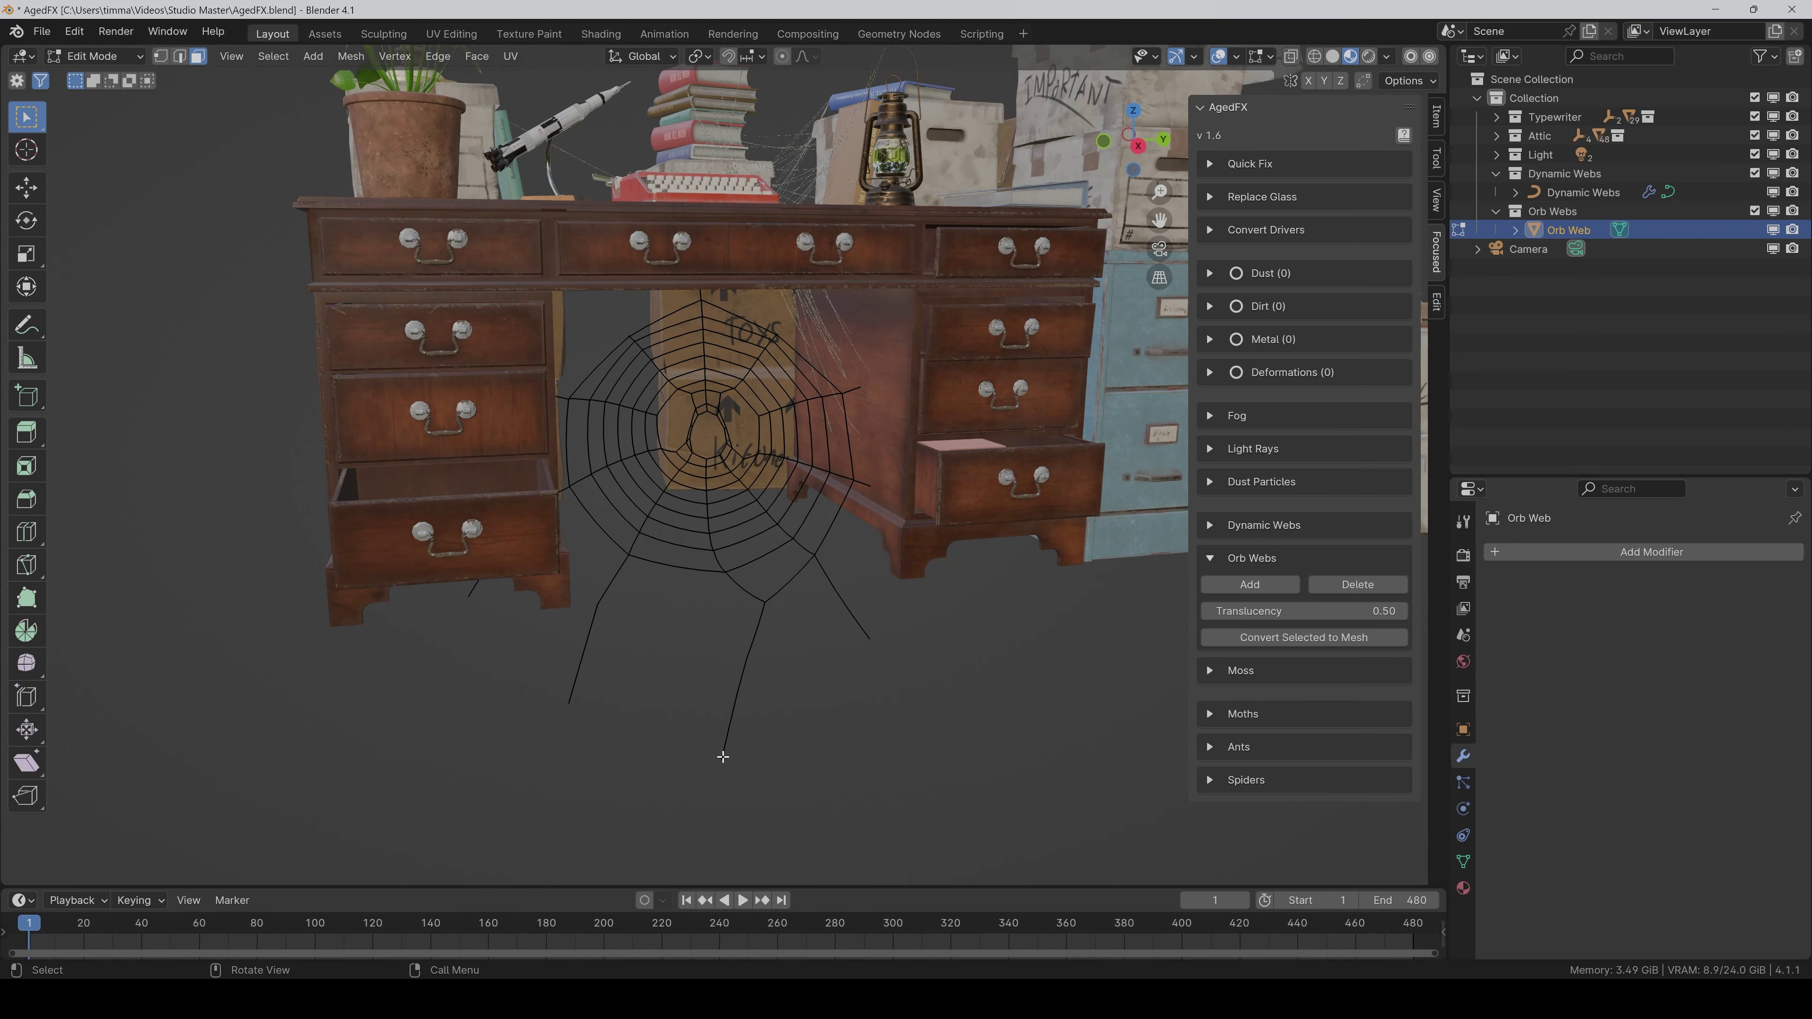
{"action": "scroll", "coordinate": [799, 594], "scroll_direction": "up", "scroll_amount": 2}
{"action": "scroll", "coordinate": [534, 442], "scroll_direction": "down", "scroll_amount": 3}
{"action": "key", "text": "1"}
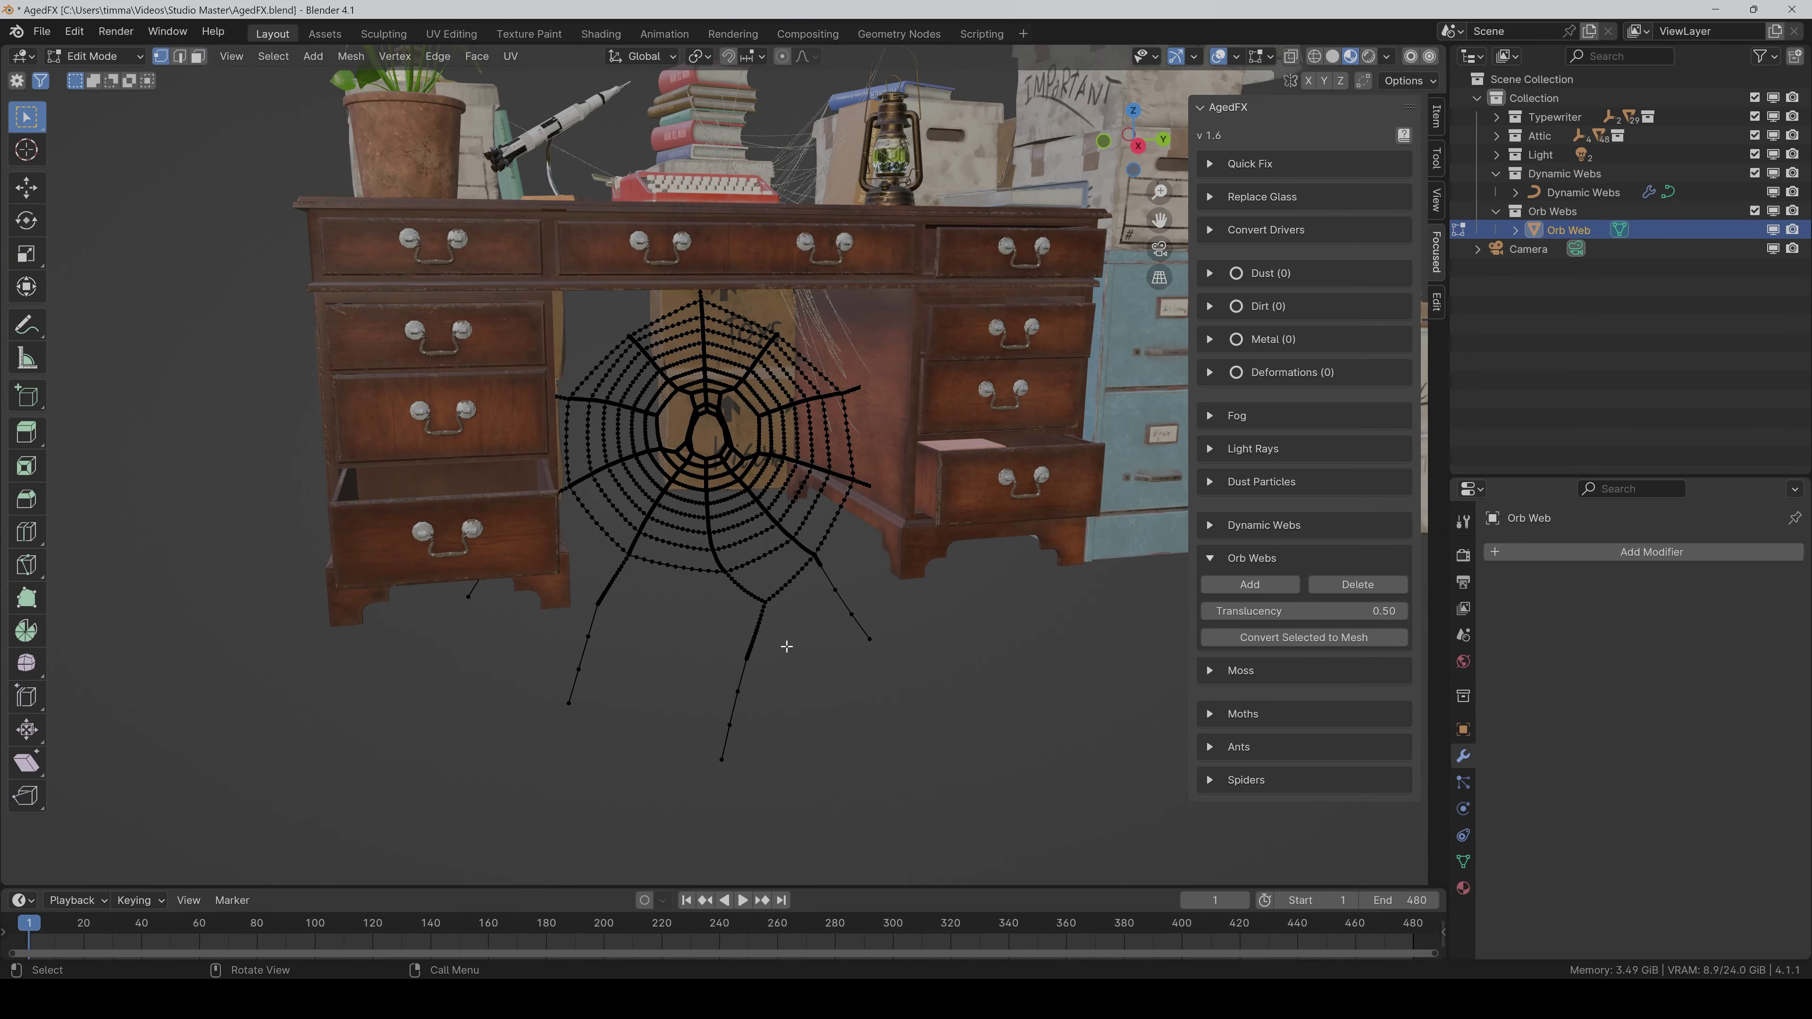
- Turn on proportional editing and try moving the end vertex of the web's lowest strand with an influence of about 0.75 m
{"action": "left_click", "coordinate": [721, 759]}
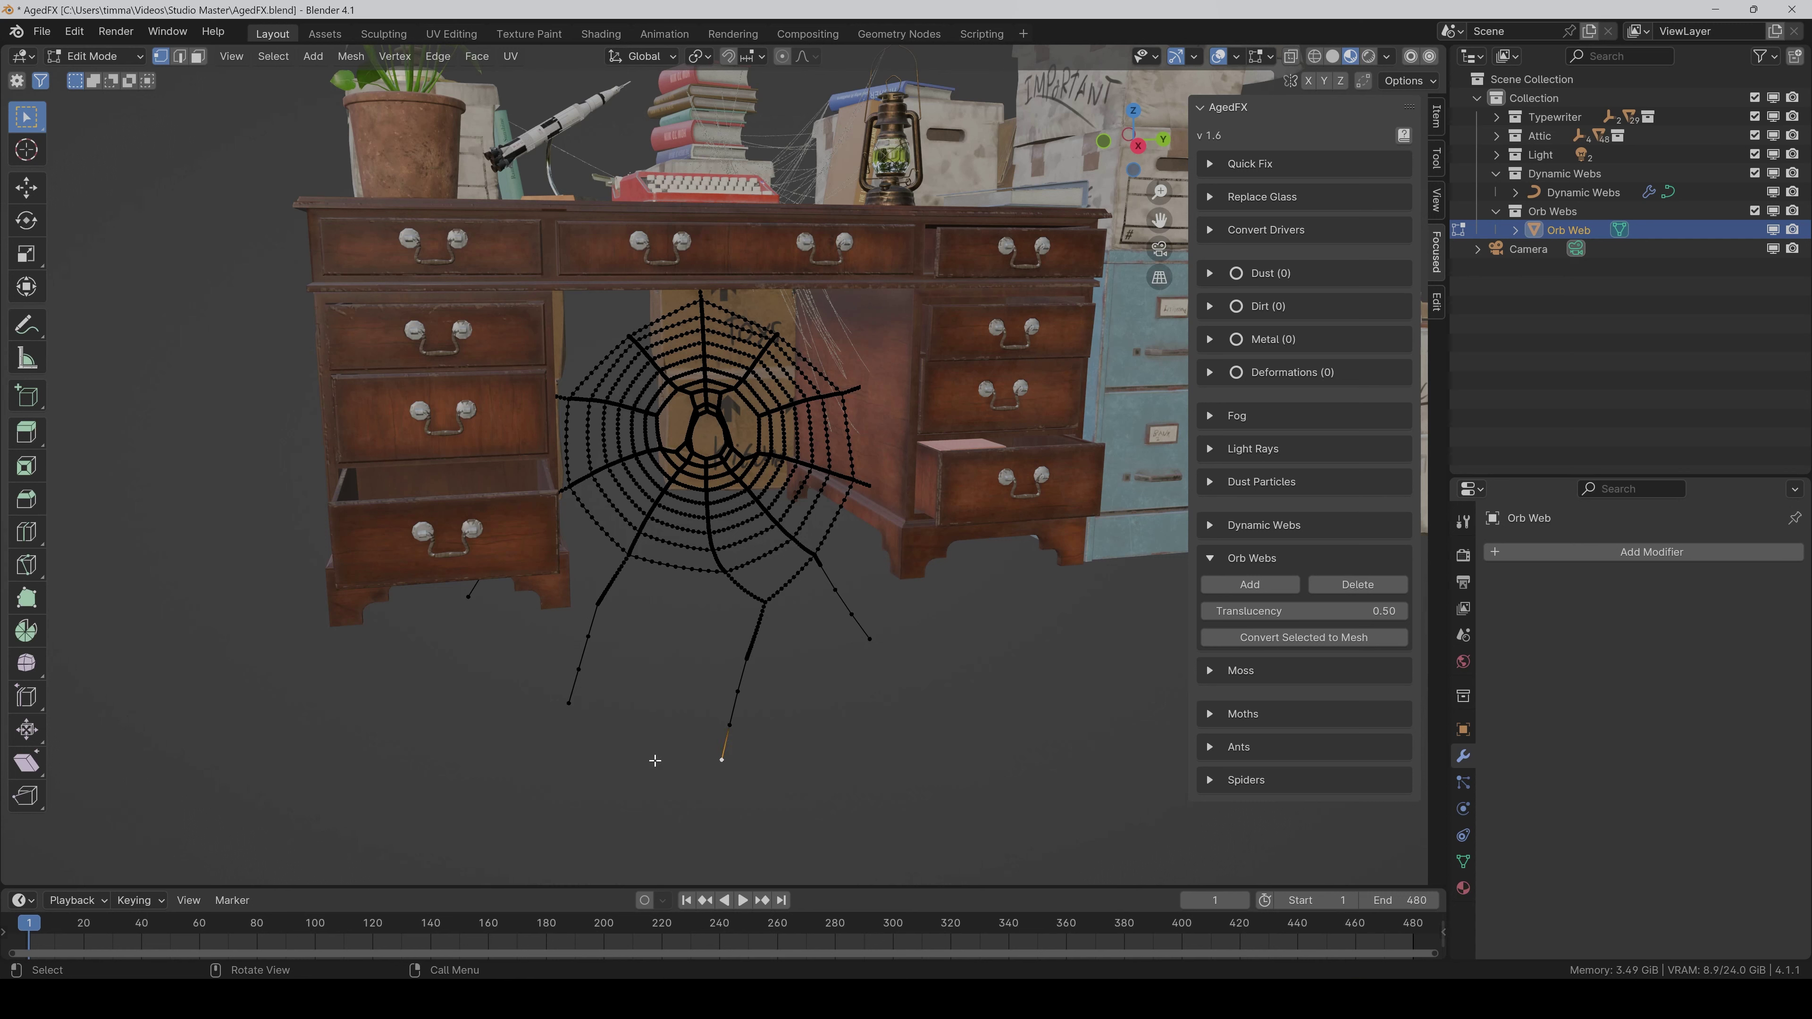
{"action": "left_click", "coordinate": [782, 57]}
{"action": "key", "text": "g"}
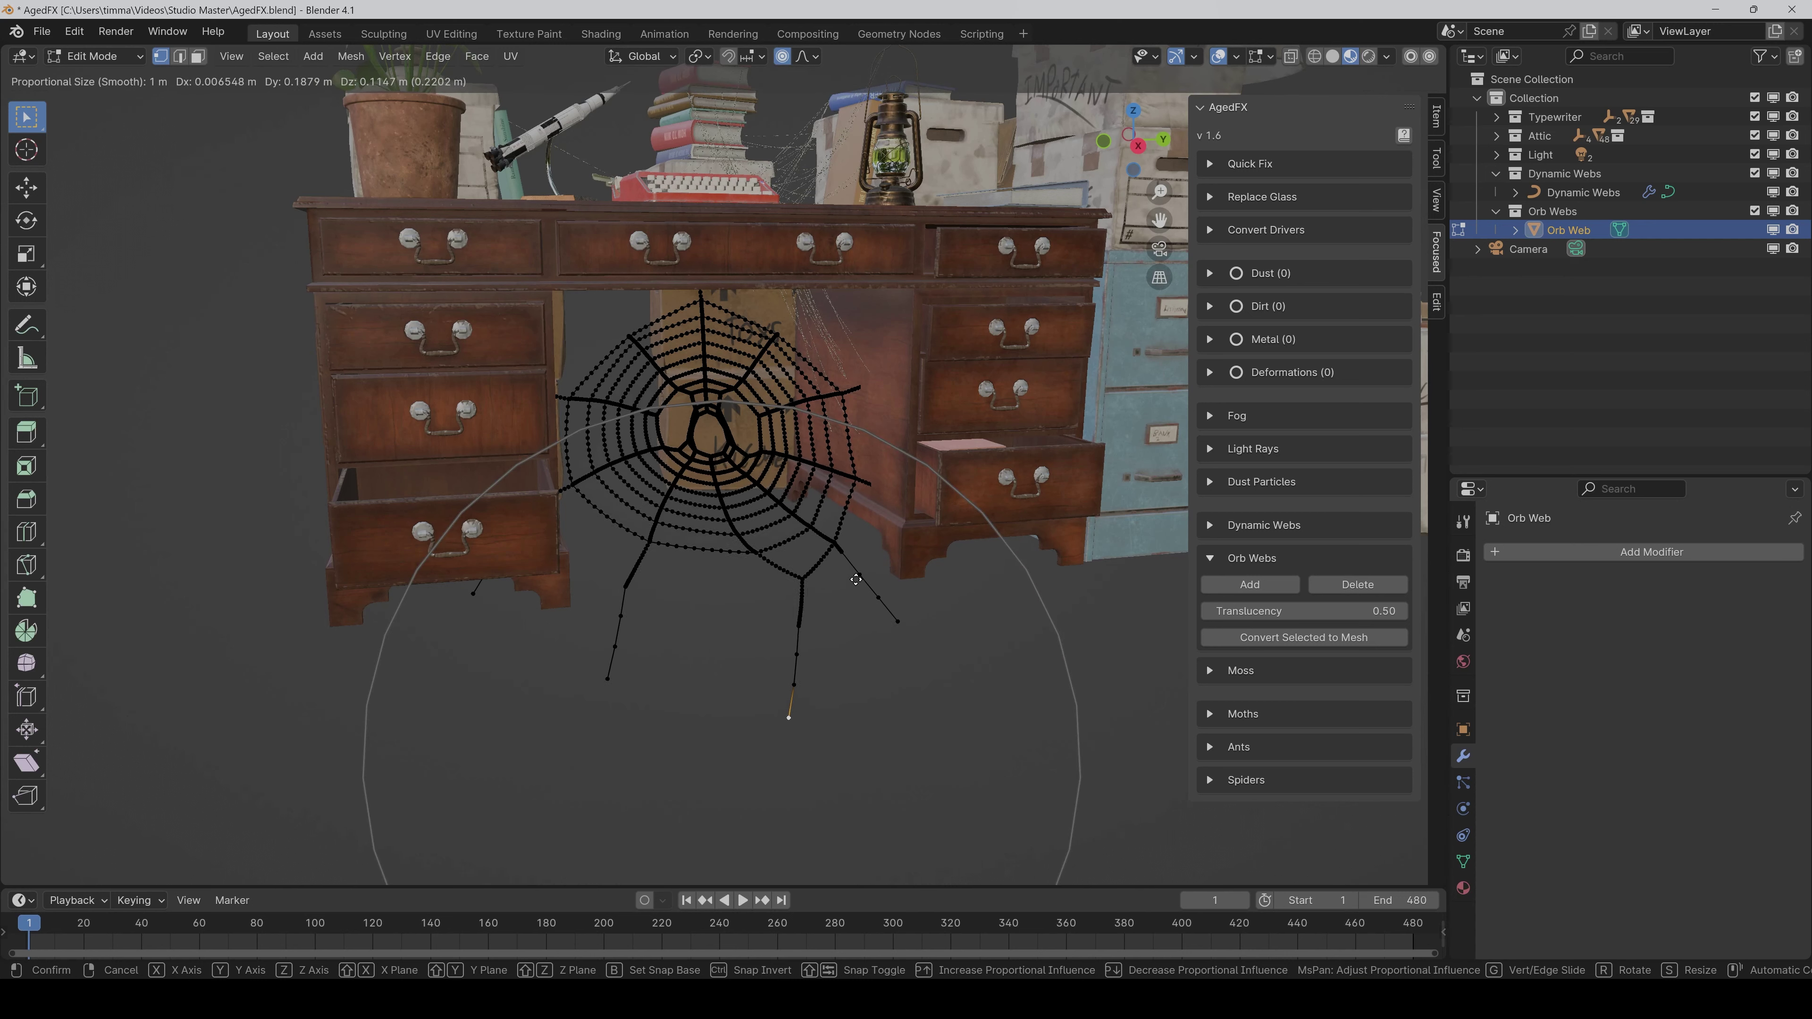
{"action": "scroll", "coordinate": [849, 549], "scroll_direction": "up", "scroll_amount": 2}
{"action": "scroll", "coordinate": [828, 550], "scroll_direction": "down", "scroll_amount": 1}
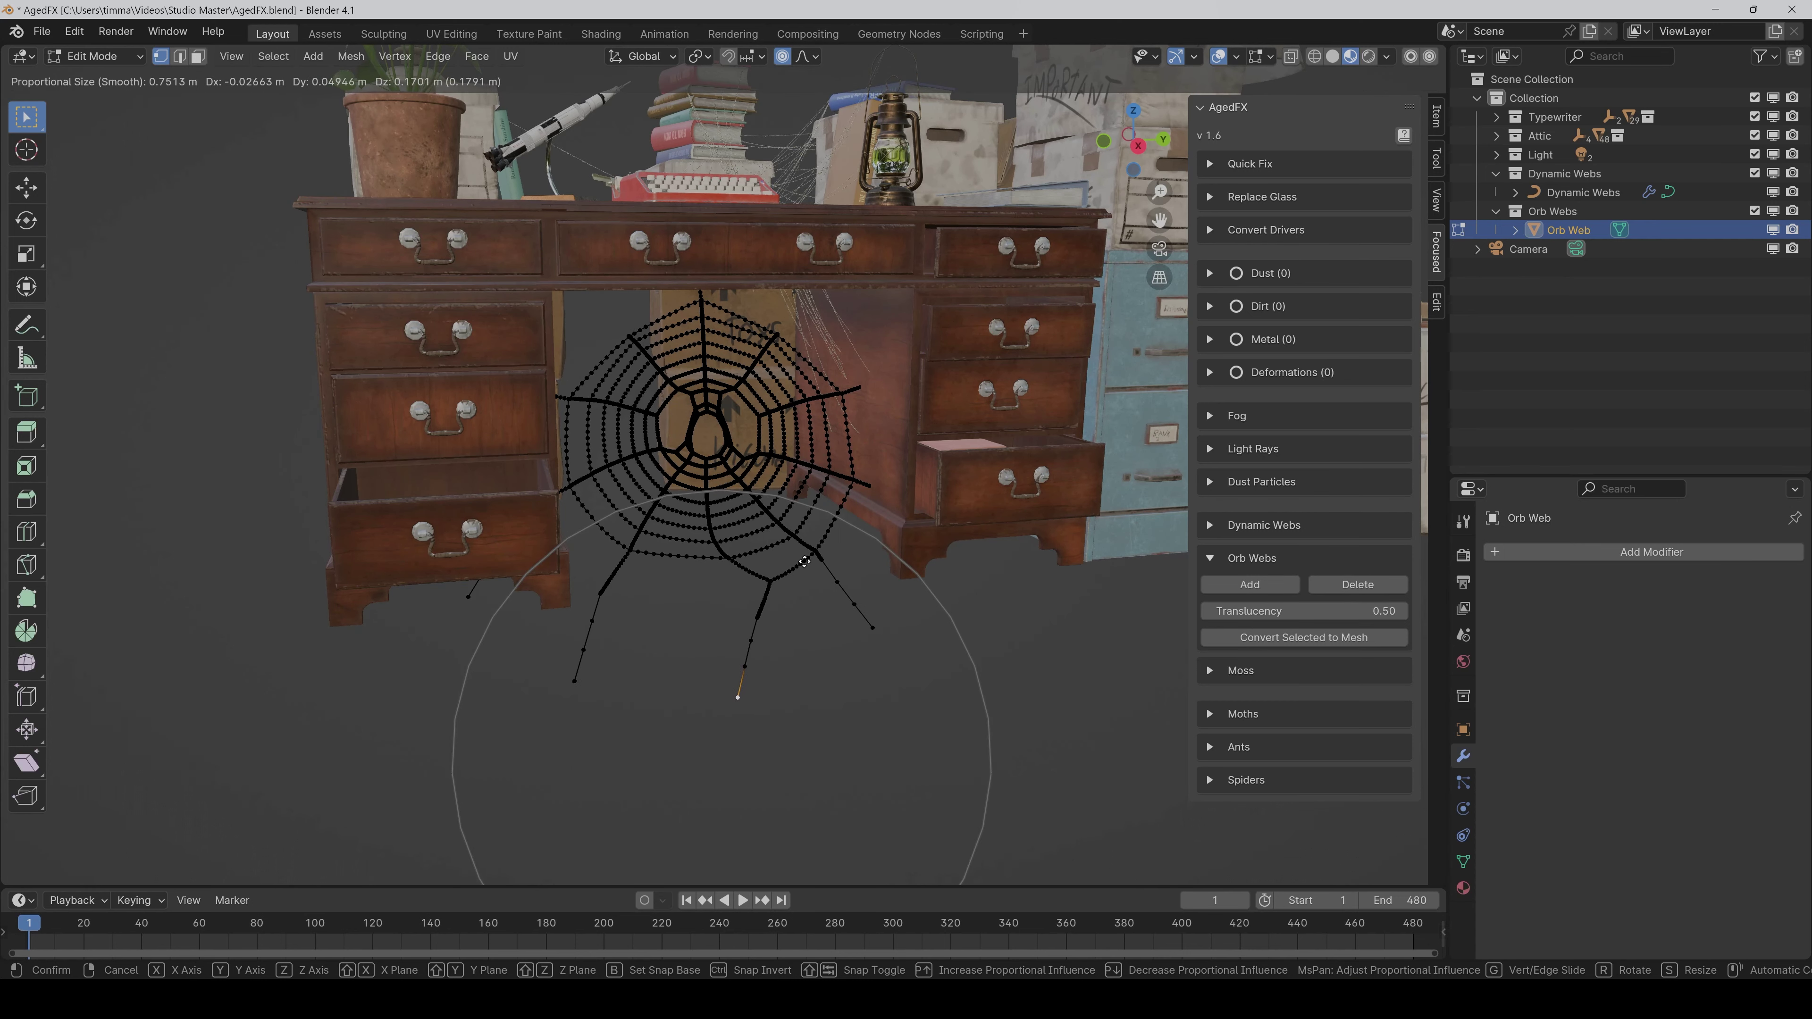
{"action": "left_click", "coordinate": [794, 571]}
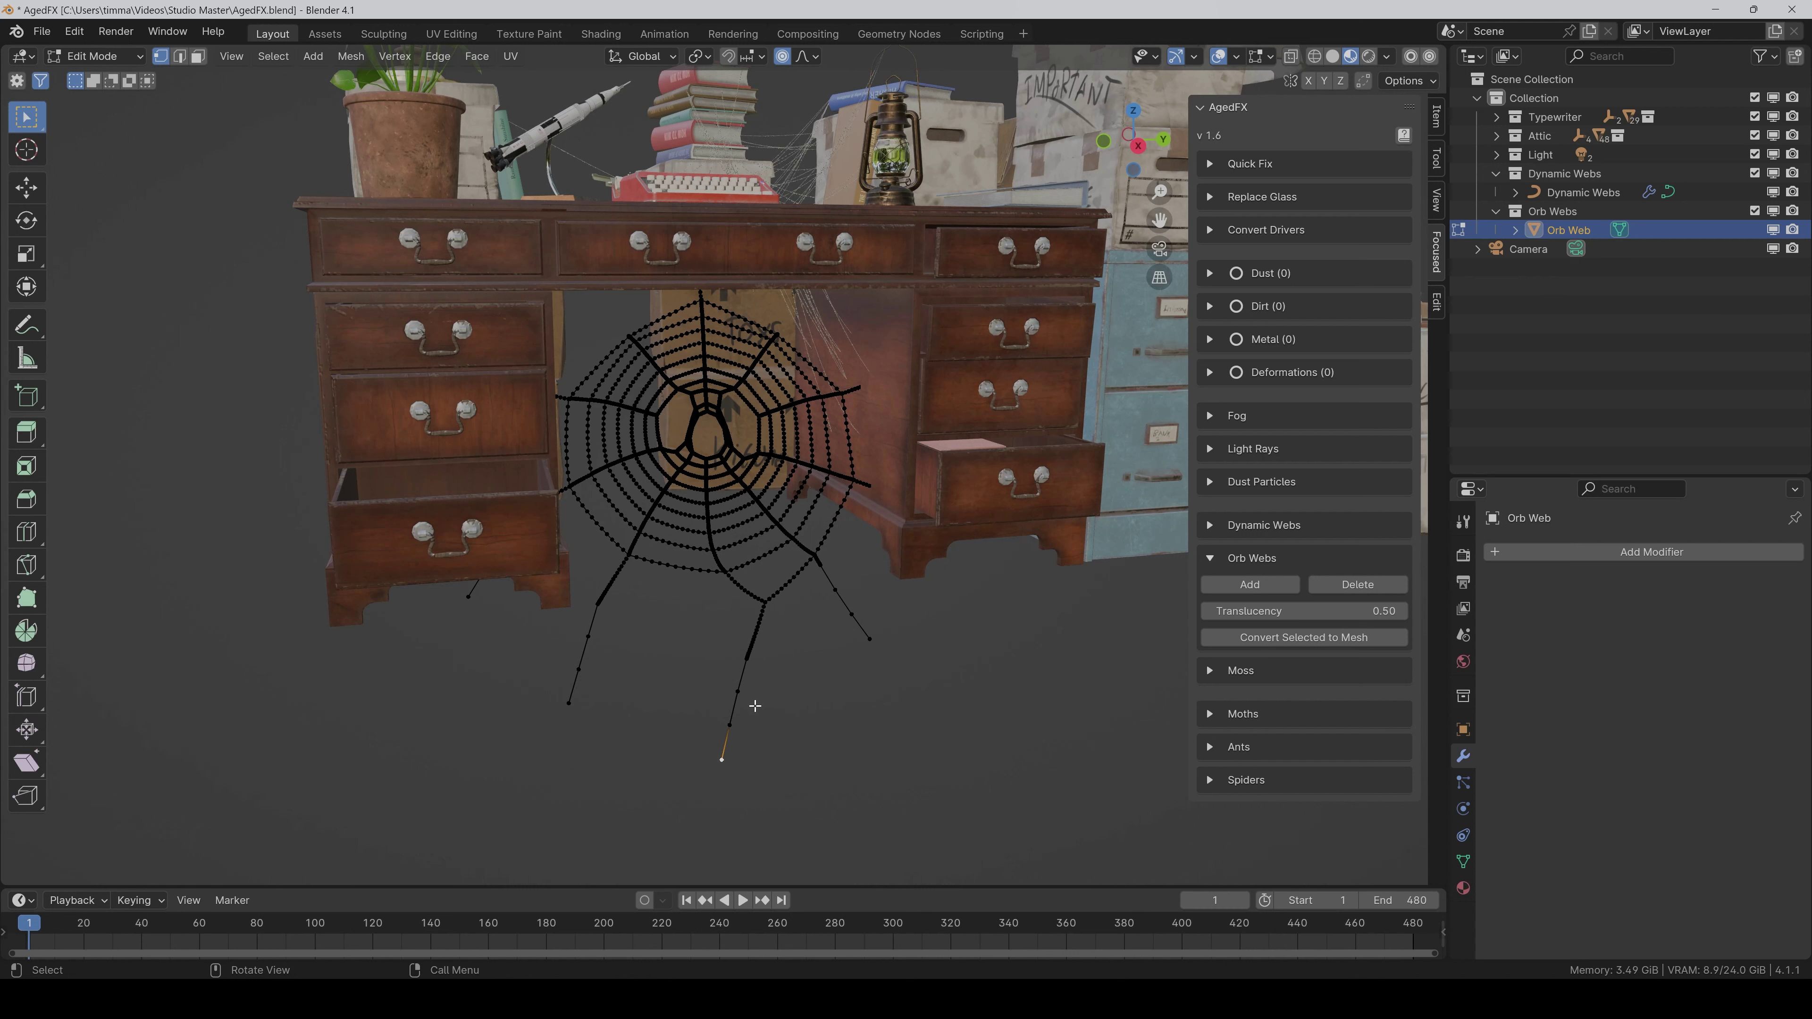
- Try to delete the vertices of the web's lowest connecting strand
{"action": "left_click_drag", "start_coordinate": [820, 811], "coordinate": [655, 606]}
{"action": "key", "text": "x"}
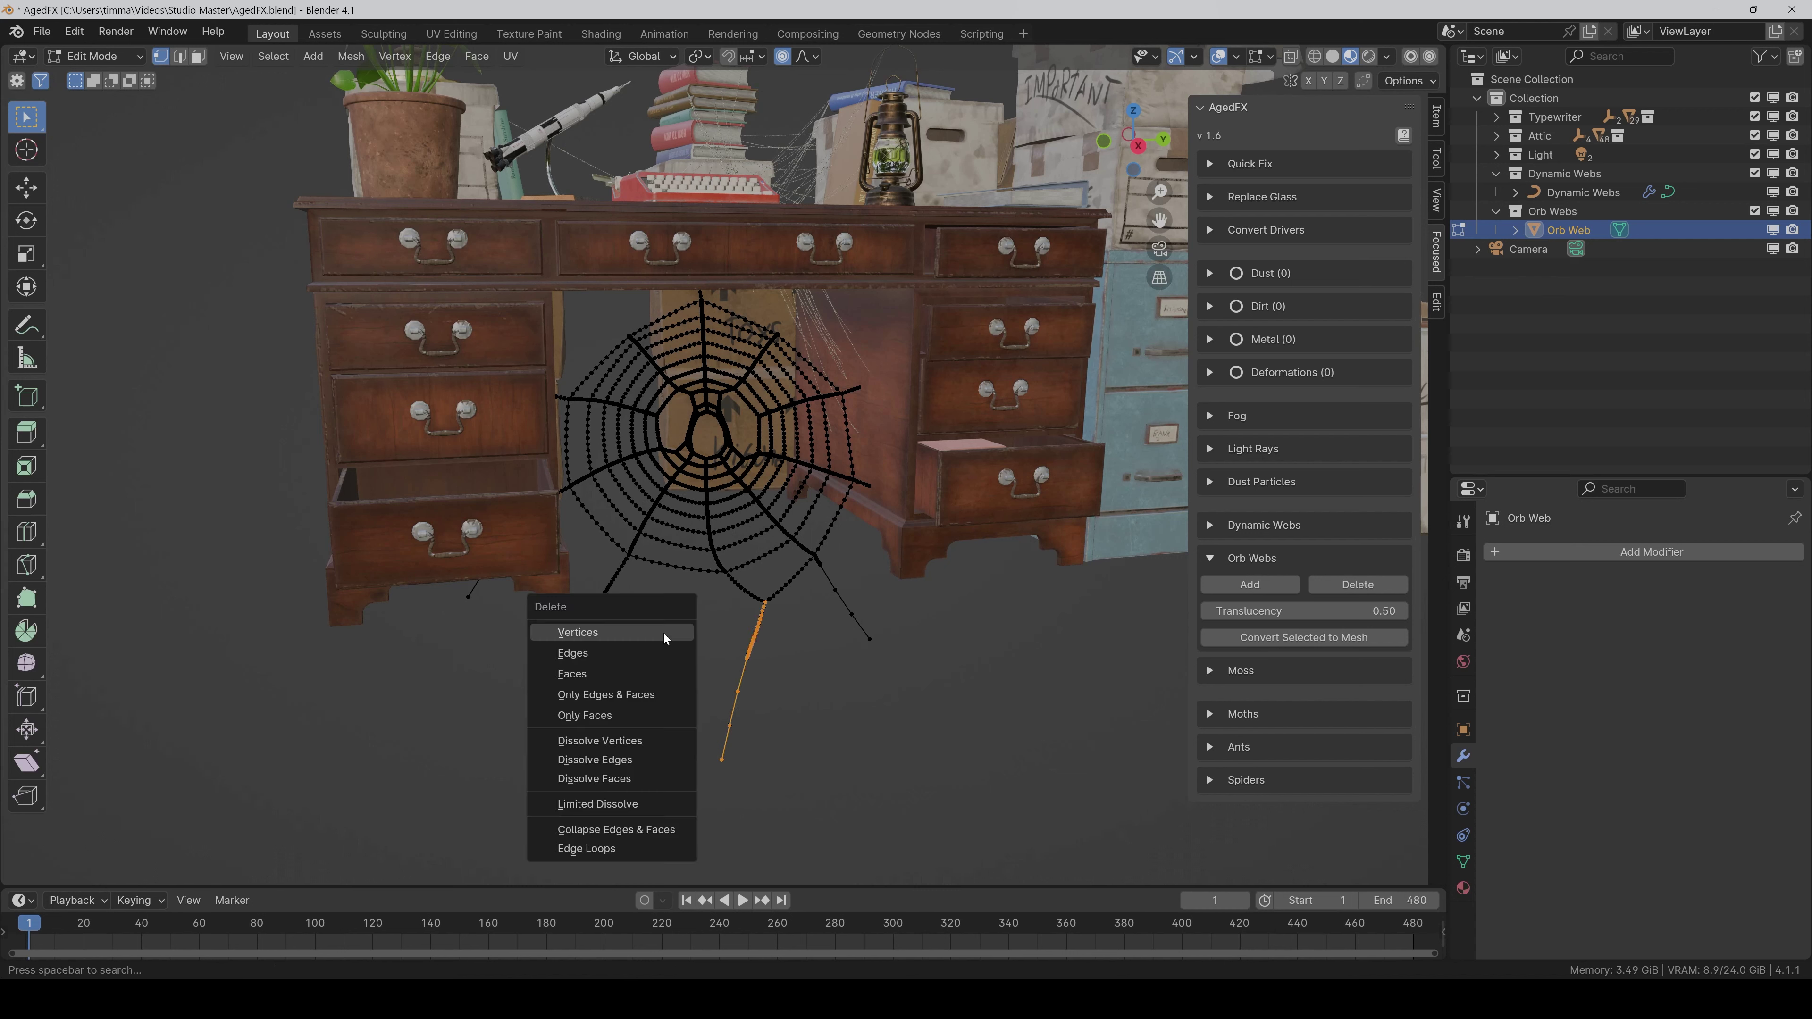
{"action": "left_click", "coordinate": [663, 633]}
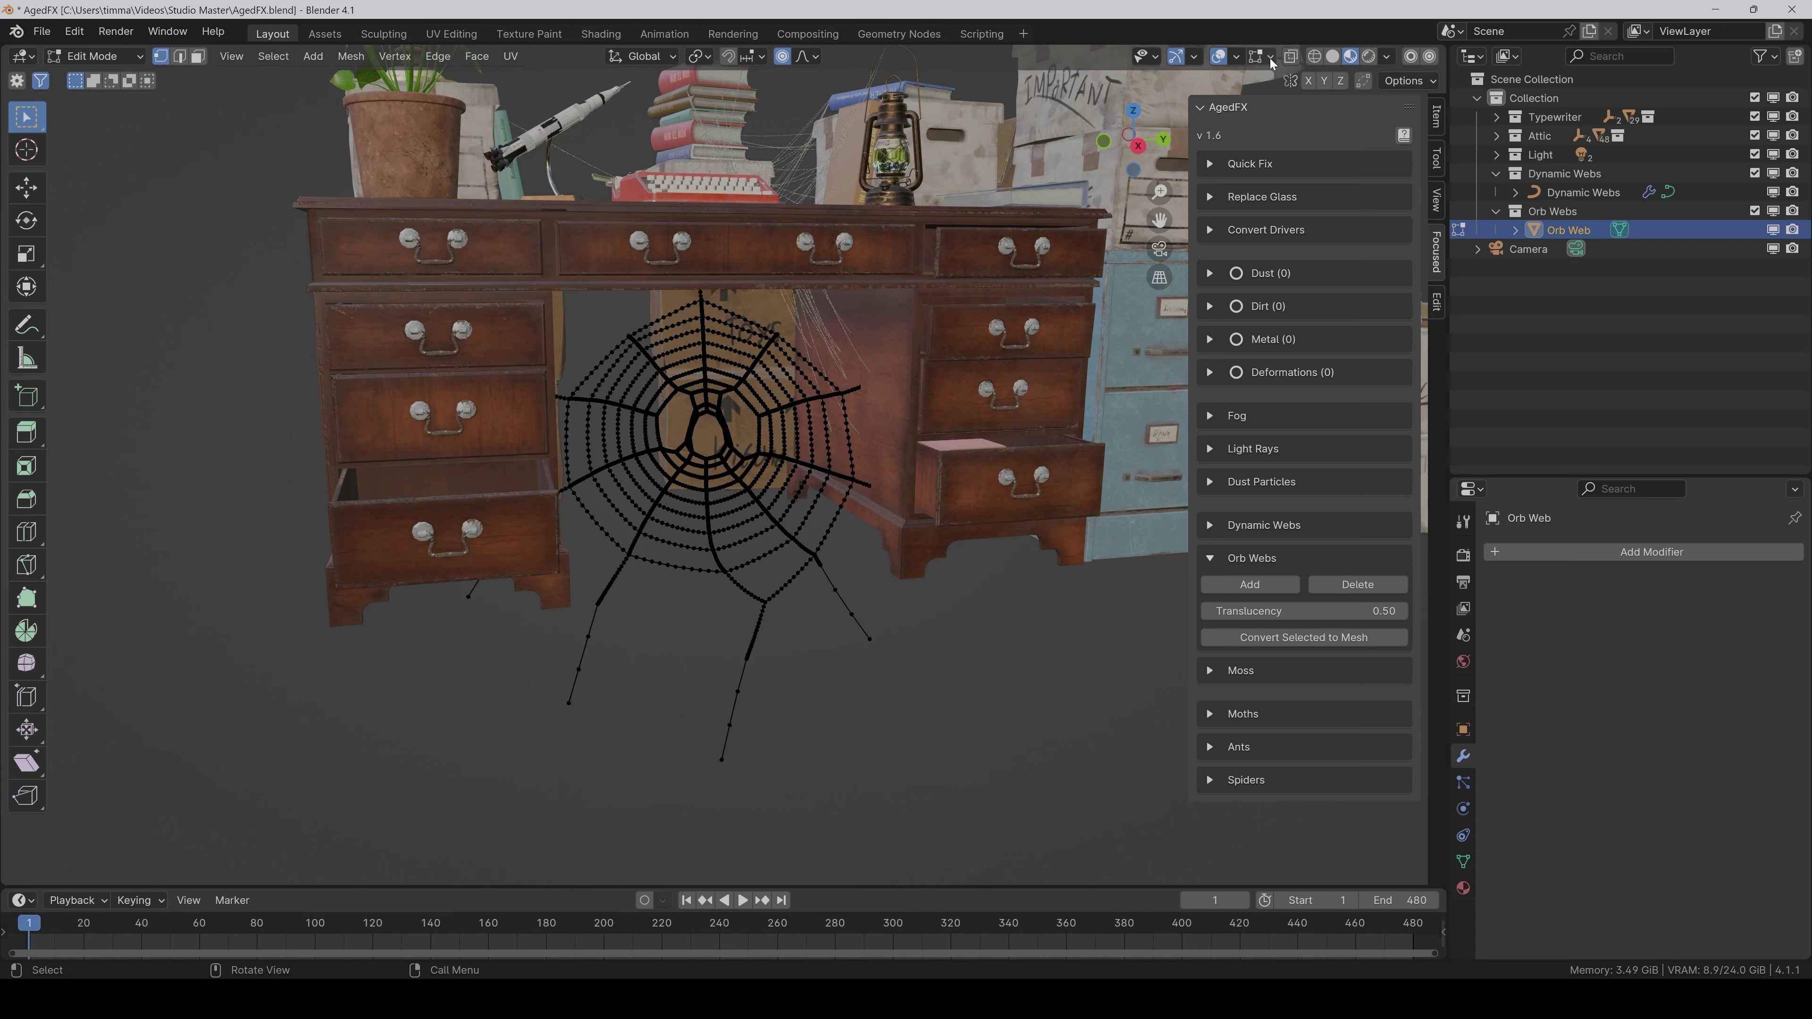
- Turn on X-ray display, box-select the web's lowest connecting strand and delete its vertices
{"action": "left_click", "coordinate": [1288, 61]}
{"action": "left_click_drag", "start_coordinate": [834, 787], "coordinate": [658, 598]}
{"action": "key", "text": "x"}
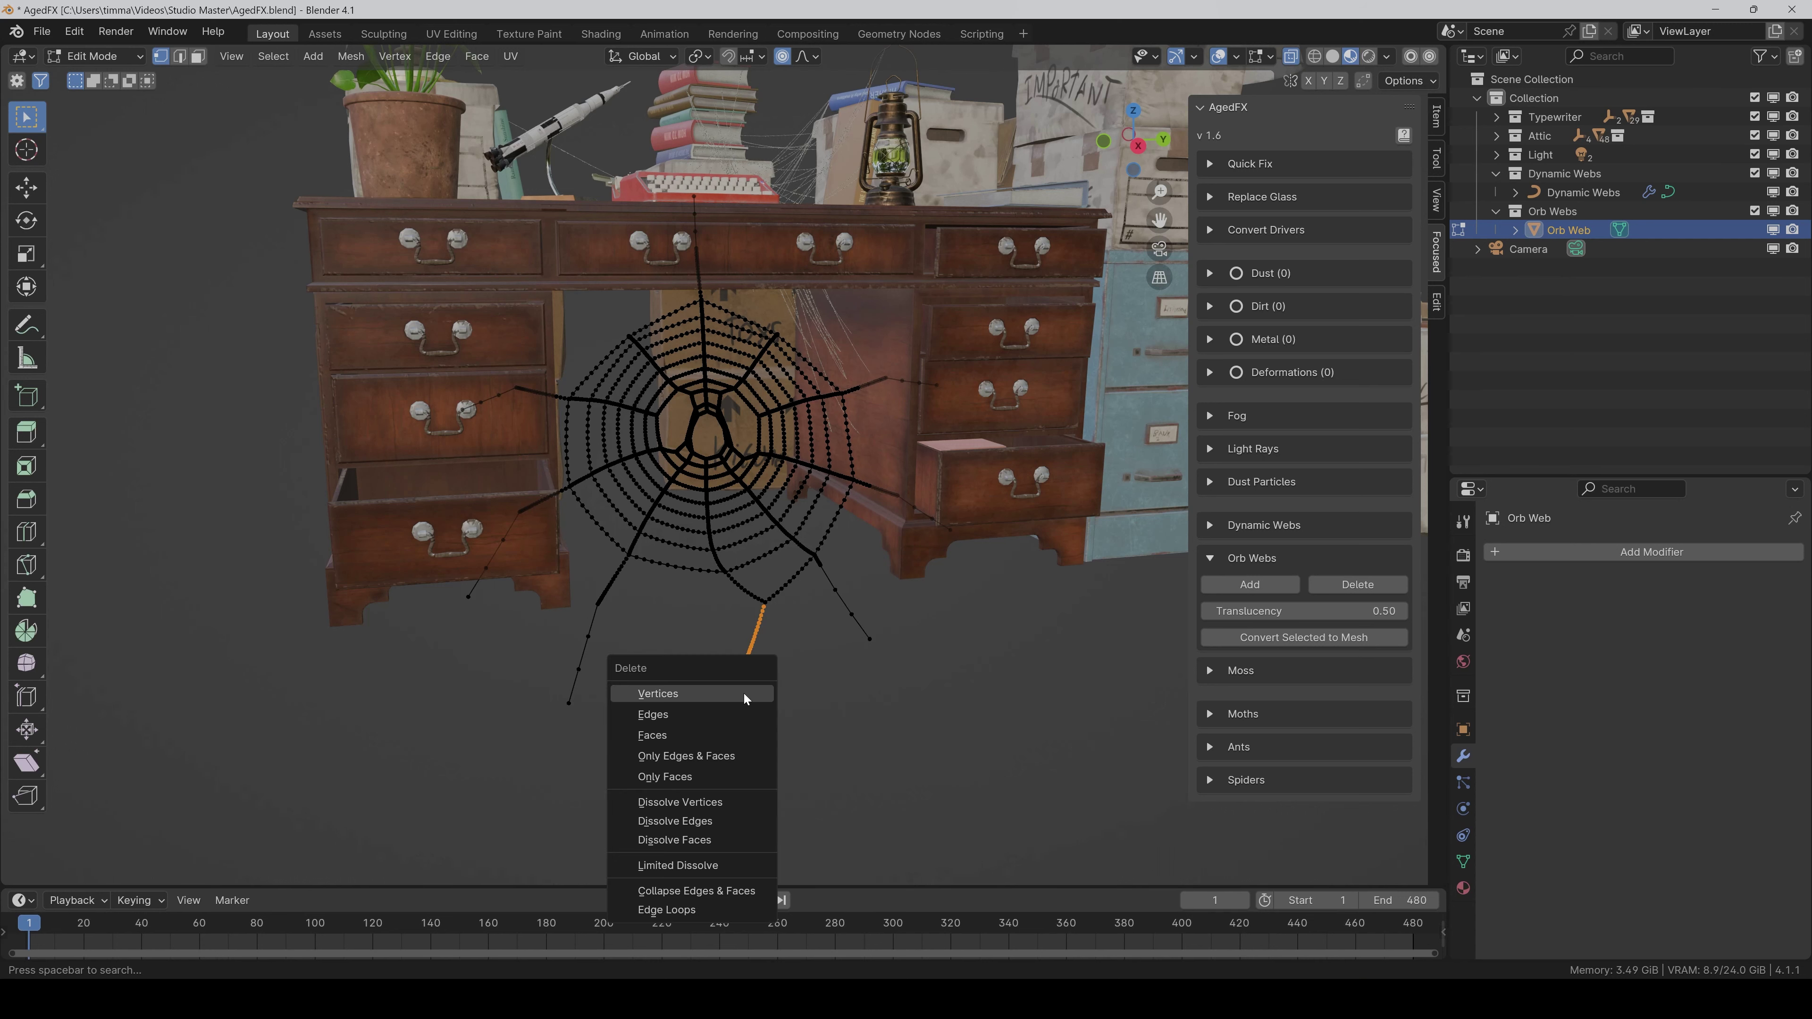
{"action": "left_click", "coordinate": [743, 693]}
- Delete the vertices of the web's remaining two lower connecting strands, first the lower-right one and then the lower-left one
{"action": "scroll", "coordinate": [947, 623], "scroll_direction": "up", "scroll_amount": 2}
{"action": "middle_click_drag", "start_coordinate": [947, 623], "coordinate": [921, 630]}
{"action": "left_click_drag", "start_coordinate": [887, 794], "coordinate": [758, 619]}
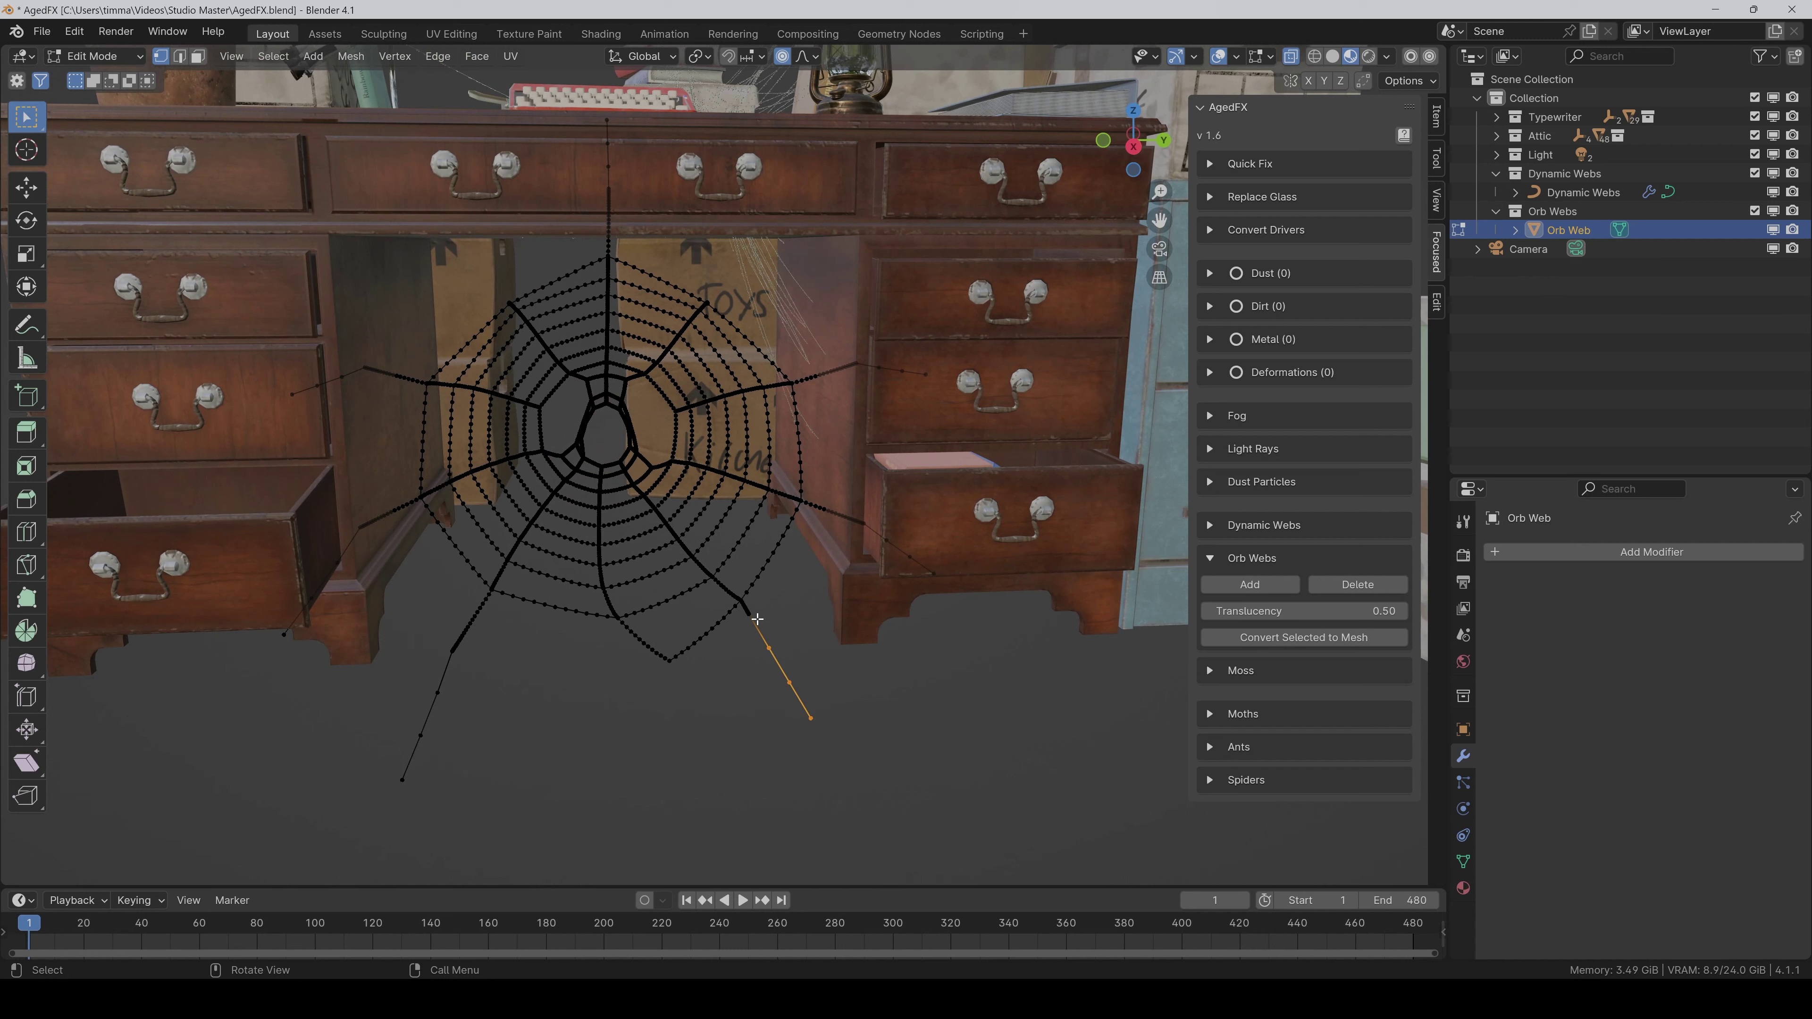
{"action": "key", "text": "x"}
{"action": "left_click", "coordinate": [758, 619]}
{"action": "left_click_drag", "start_coordinate": [561, 833], "coordinate": [367, 660]}
{"action": "key", "text": "x"}
{"action": "left_click", "coordinate": [368, 664]}
- Move the outer junction of the upper-right strand about 0.206 m up in Z with a proportional size of about 0.683
{"action": "key", "text": "g"}
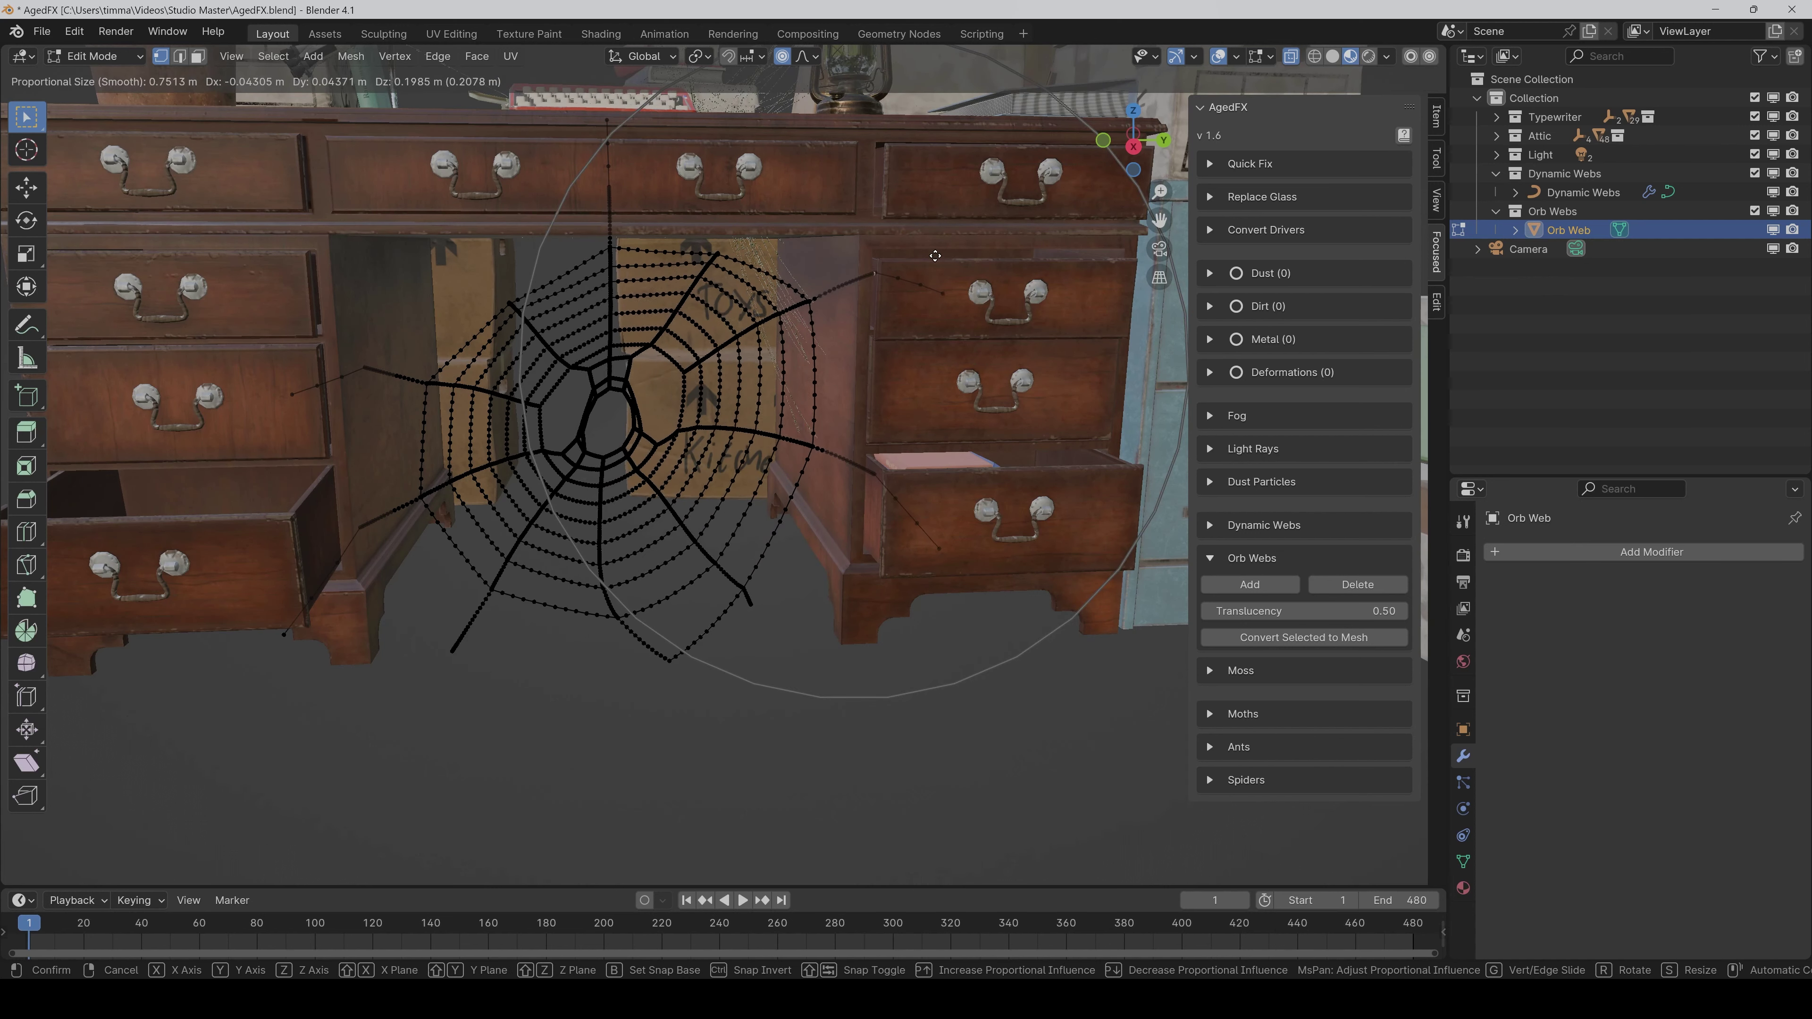
{"action": "scroll", "coordinate": [908, 243], "scroll_direction": "up", "scroll_amount": 2}
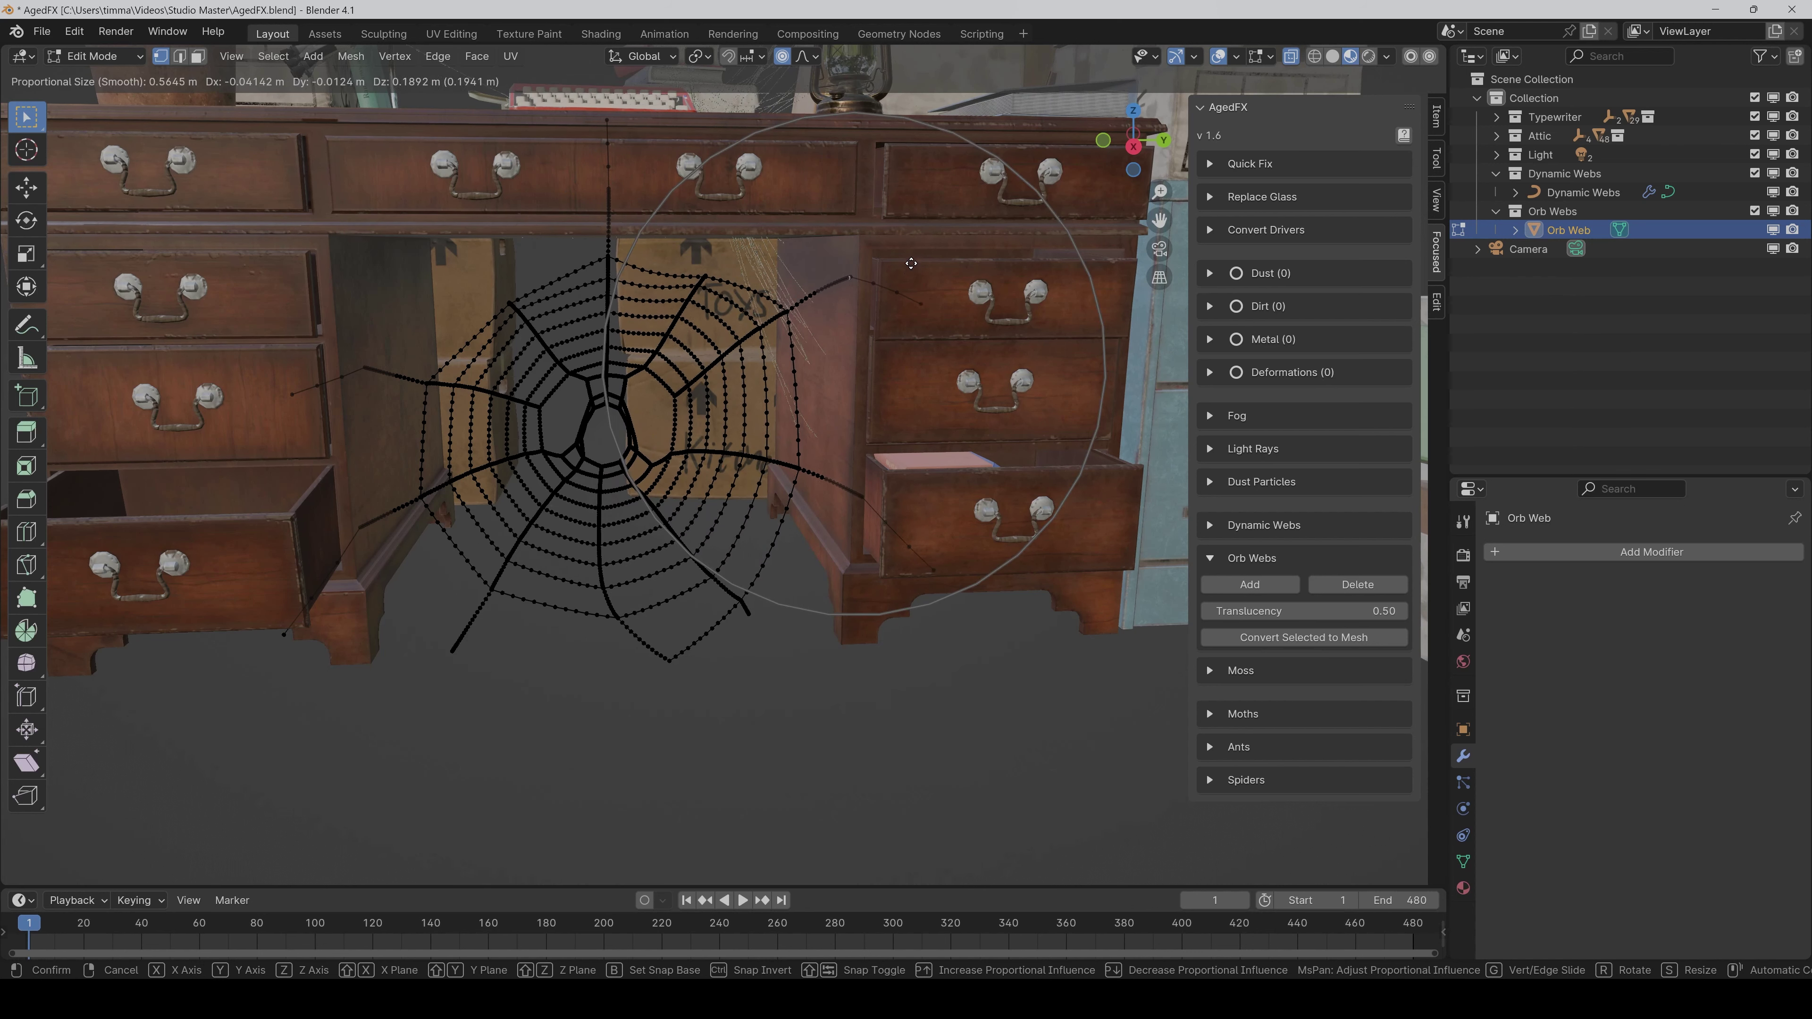
{"action": "scroll", "coordinate": [892, 267], "scroll_direction": "down", "scroll_amount": 1}
{"action": "left_click", "coordinate": [849, 281]}
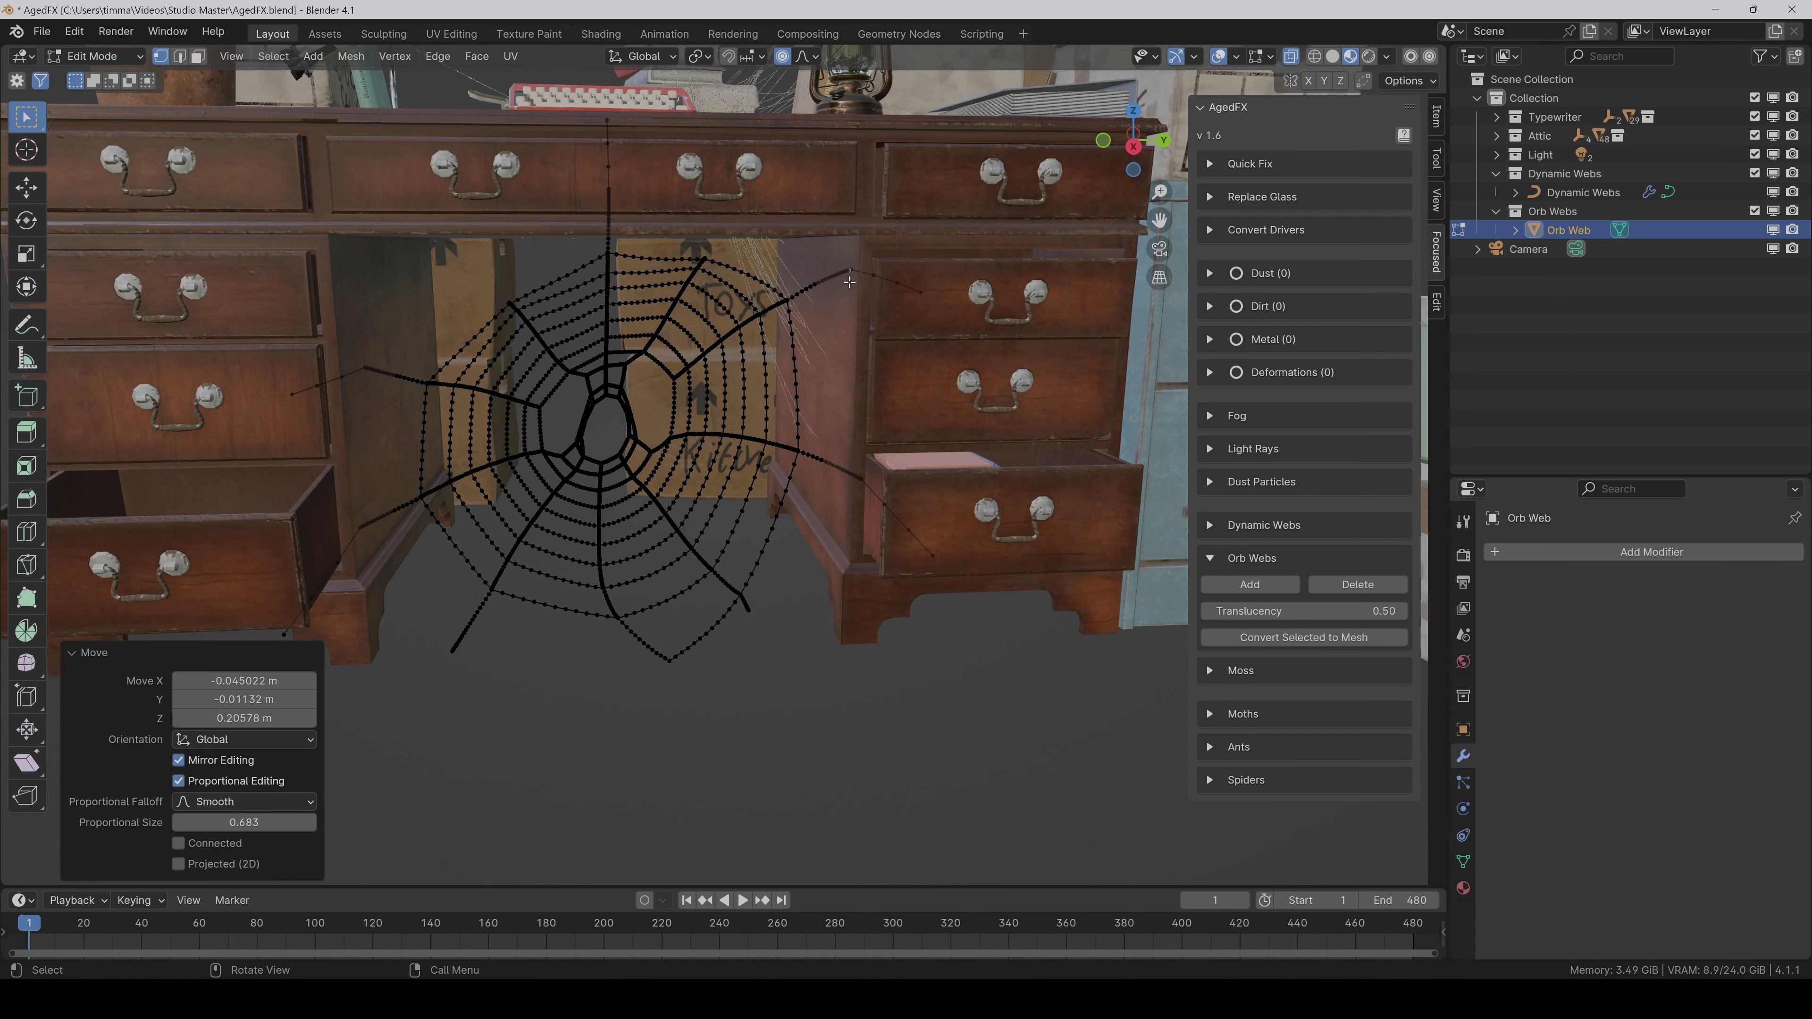
- With proportional editing, lower the upper-right strand's middle about 0.07 m and raise the upper-left strand's outer junction about 0.085 m in Z
{"action": "left_click", "coordinate": [791, 297]}
{"action": "key", "text": "g"}
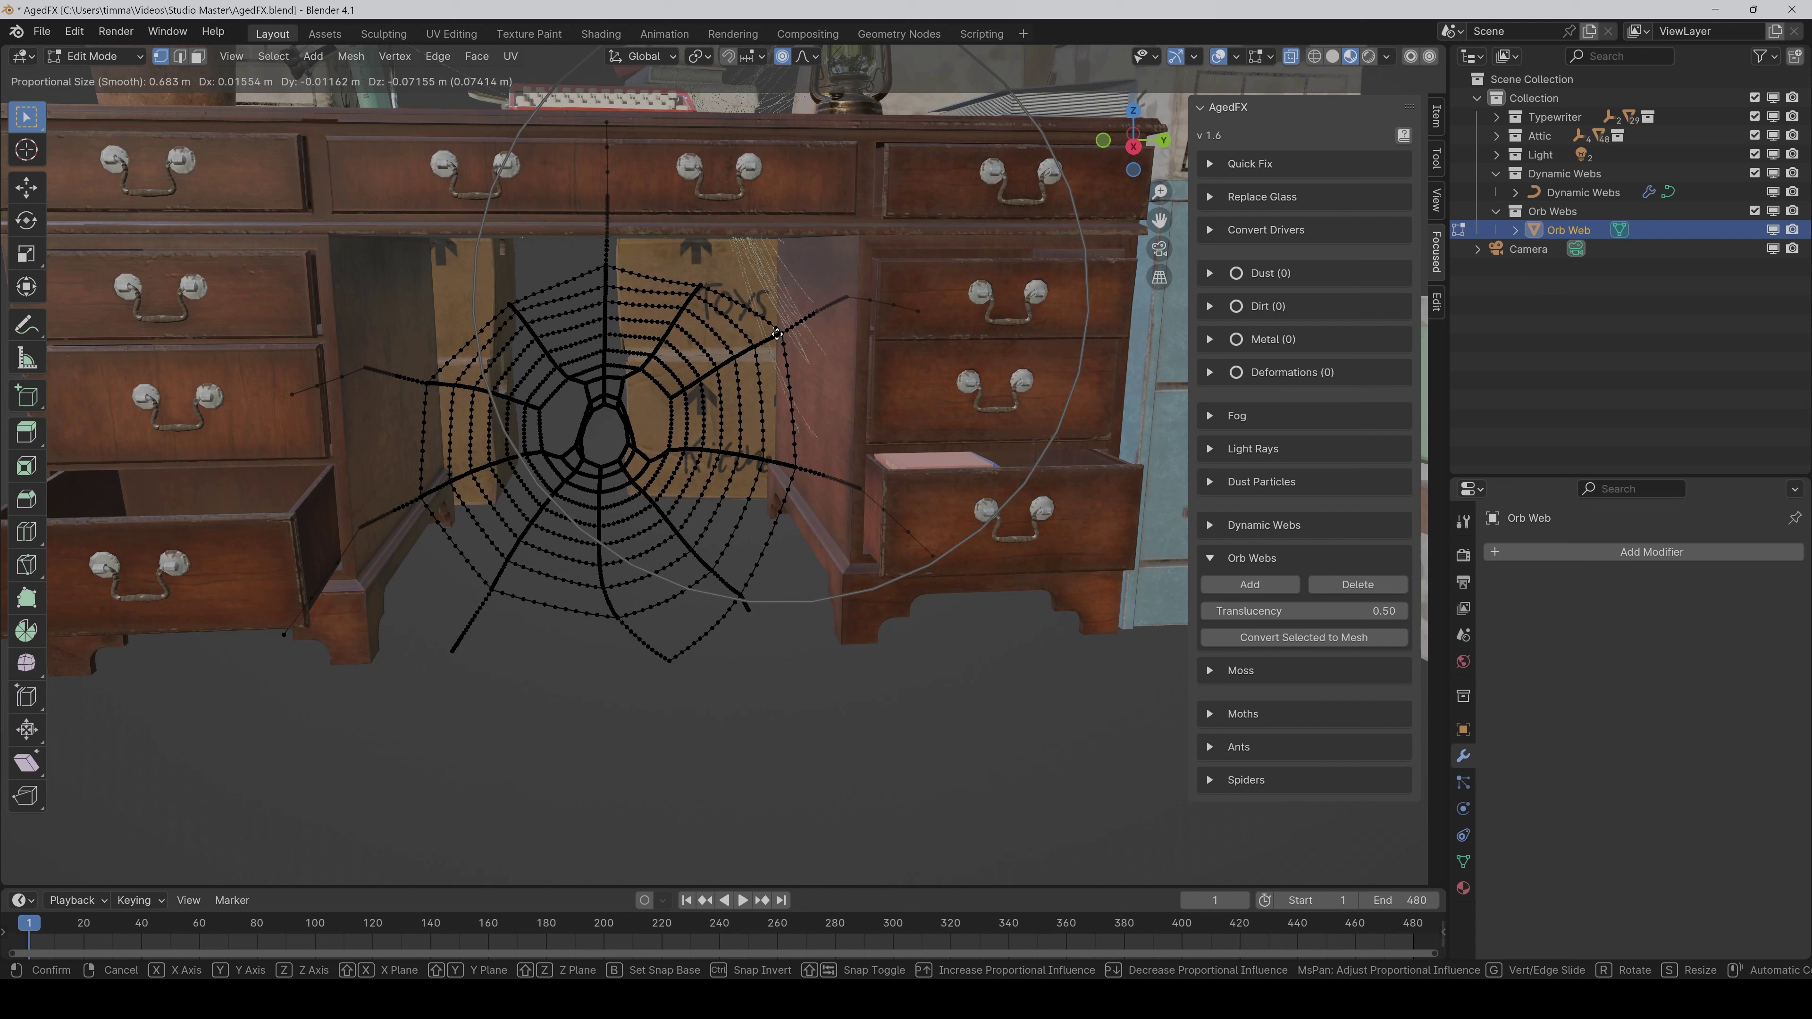
{"action": "left_click", "coordinate": [785, 326]}
{"action": "key", "text": "g"}
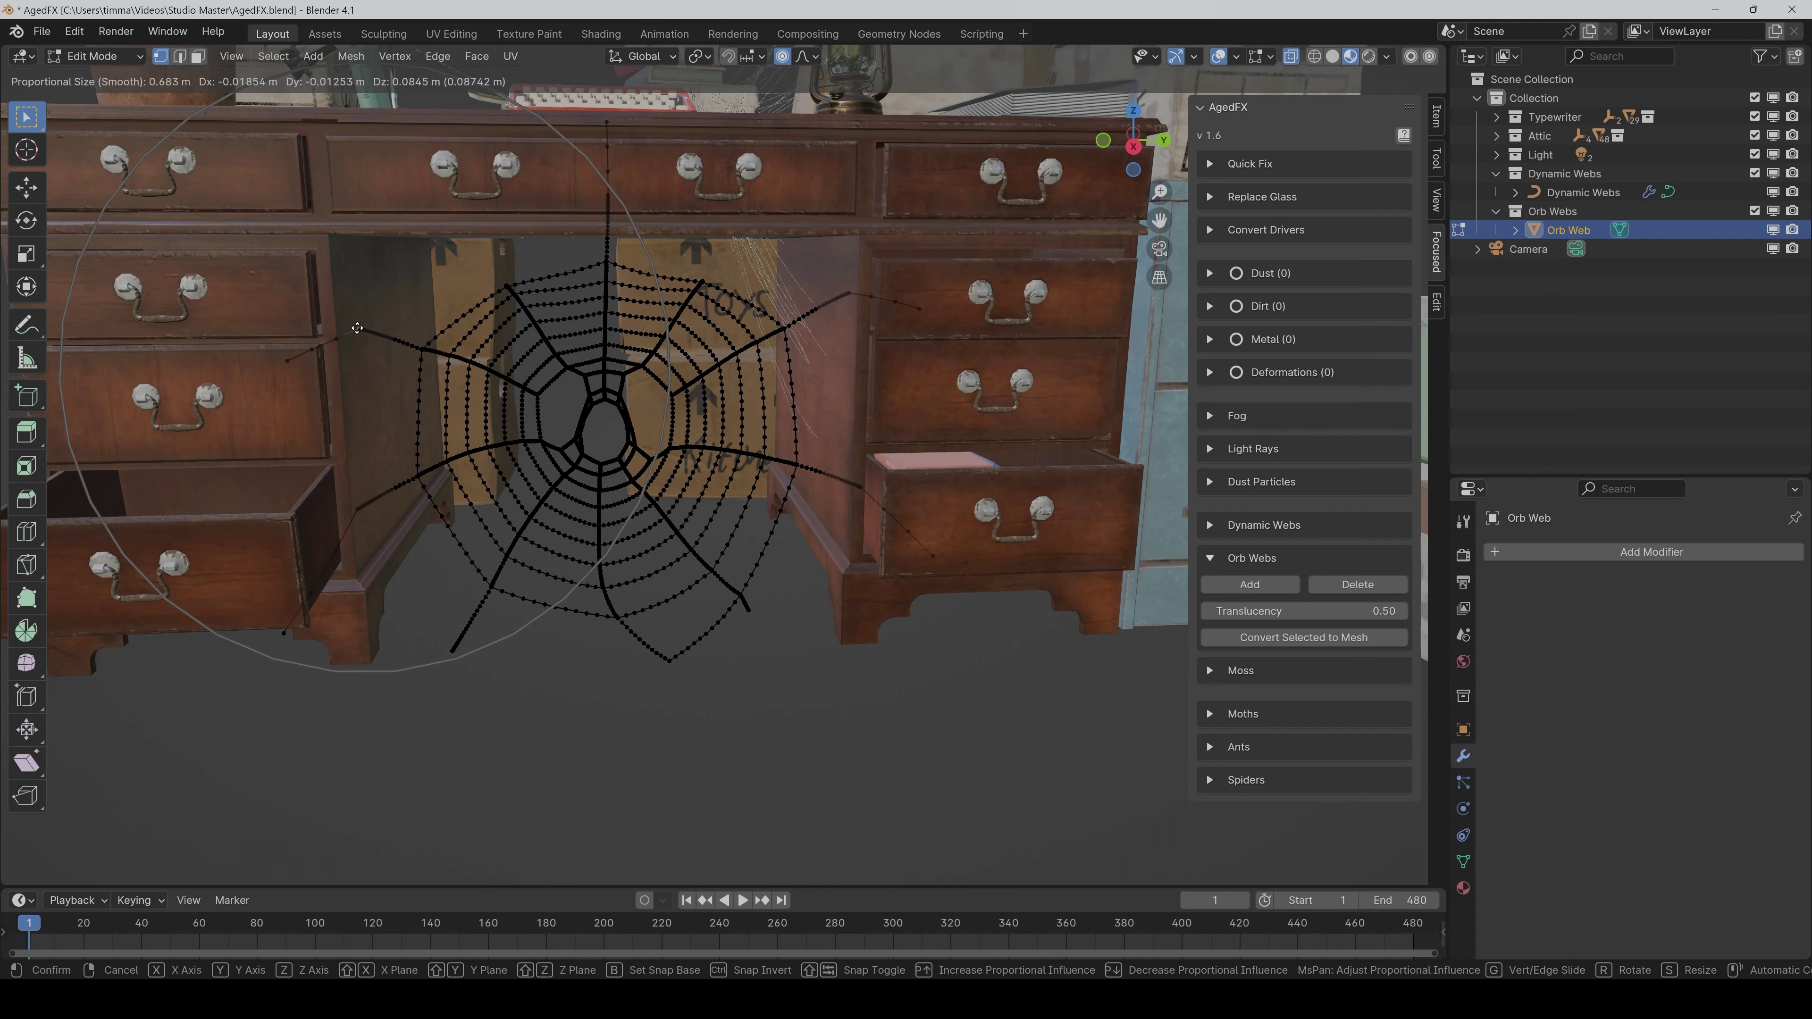
{"action": "left_click", "coordinate": [358, 327]}
- Return to Object Mode and delete the orb web
{"action": "middle_click_drag", "start_coordinate": [616, 409], "coordinate": [744, 451]}
{"action": "key", "text": "Tab"}
{"action": "key", "text": "x"}
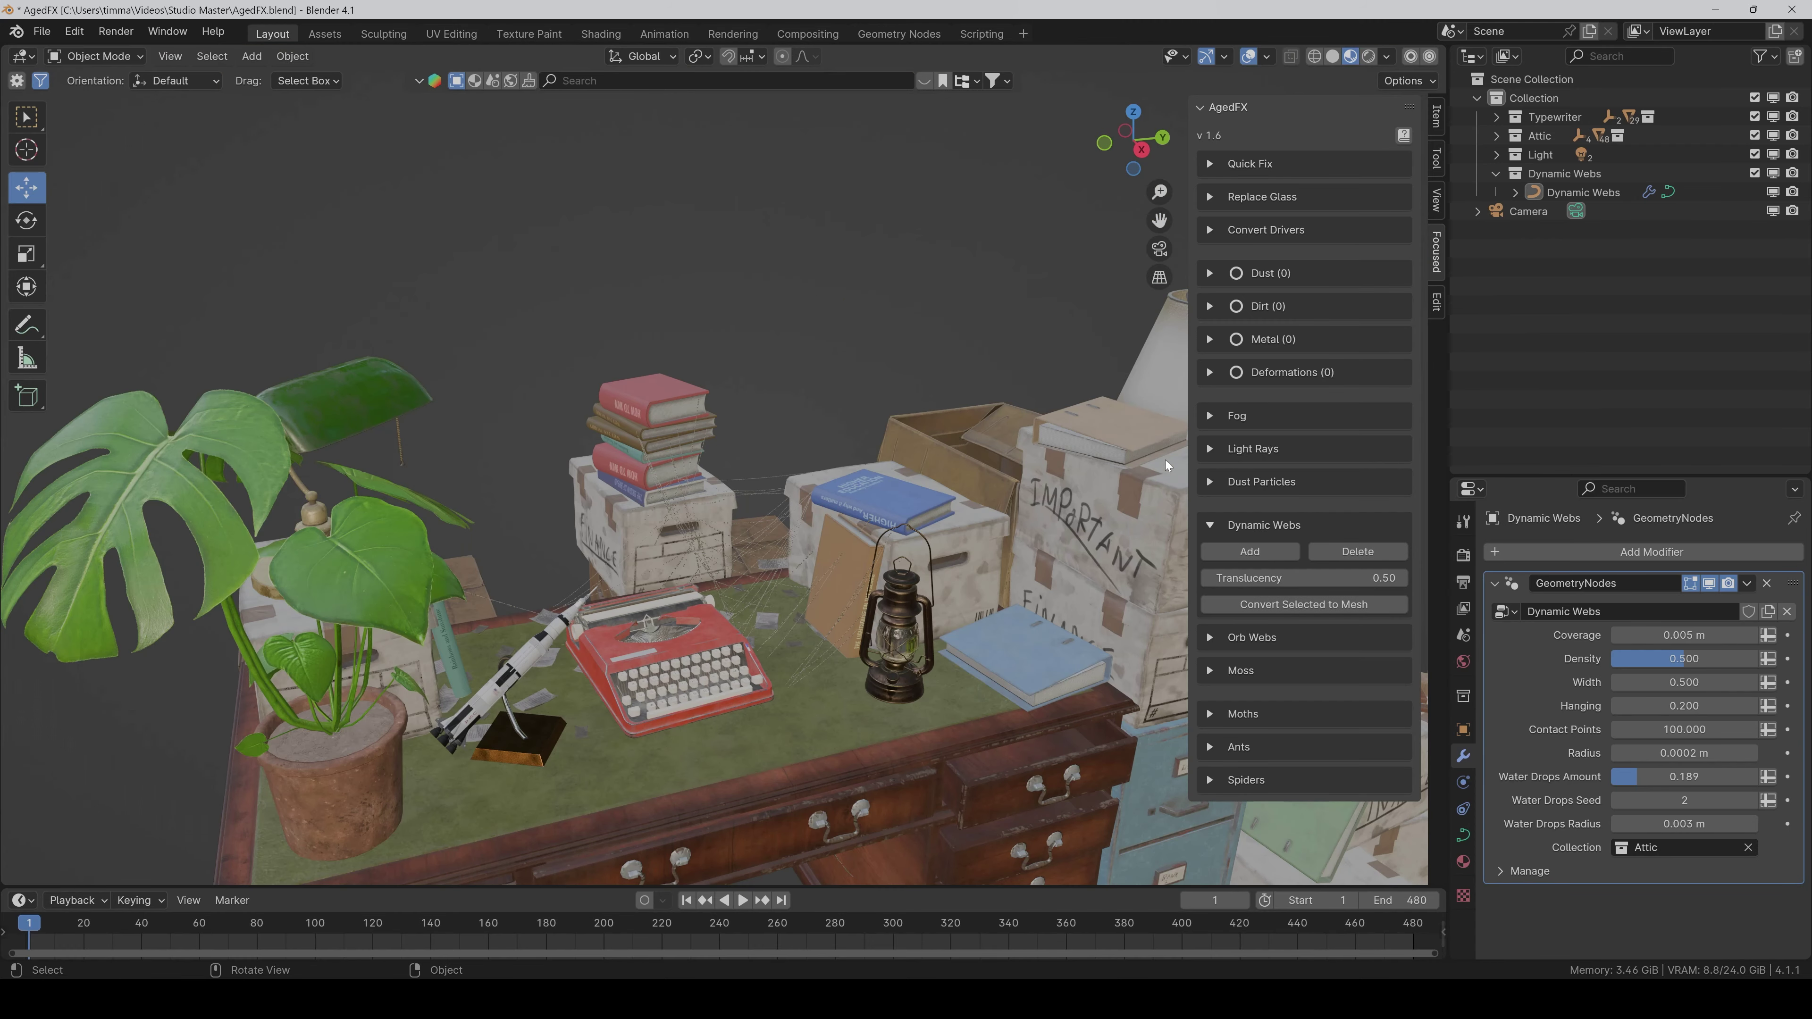
- Add a constant AgedFX light ray to the scene and switch the viewport to rendered shading
{"action": "left_click", "coordinate": [1211, 450]}
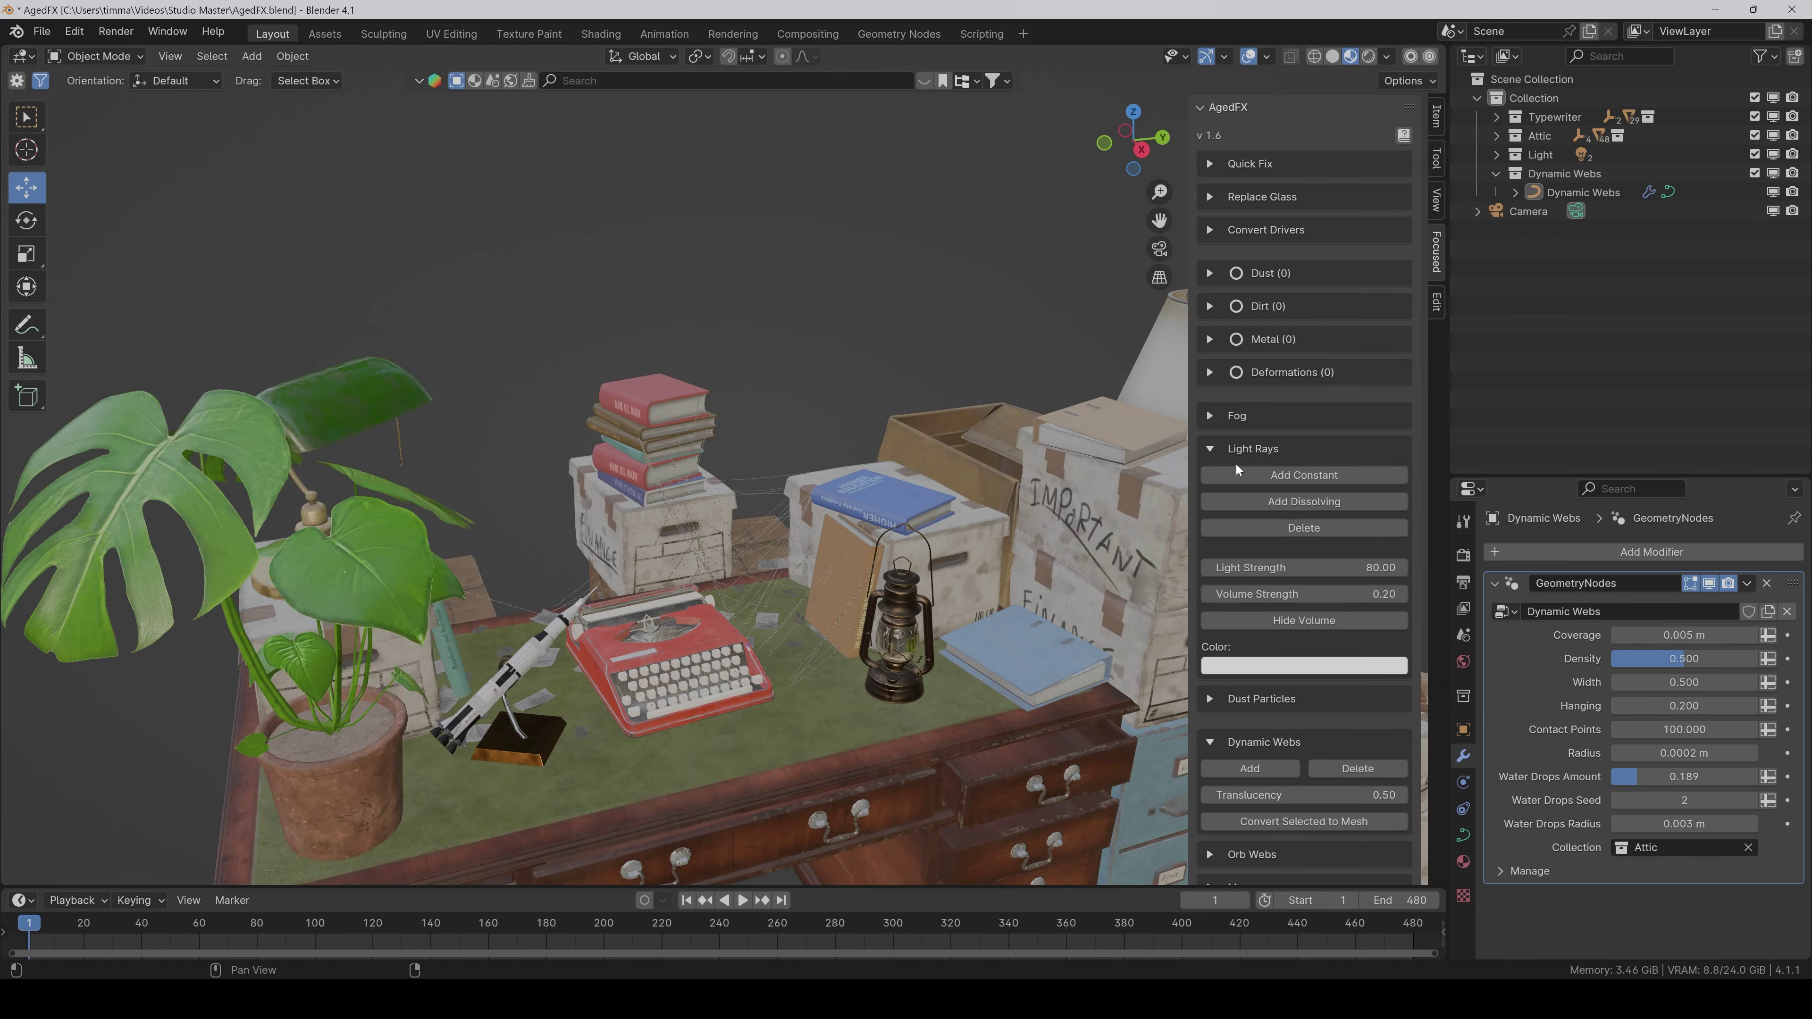
{"action": "left_click", "coordinate": [1262, 476]}
{"action": "scroll", "coordinate": [991, 463], "scroll_direction": "down", "scroll_amount": 5}
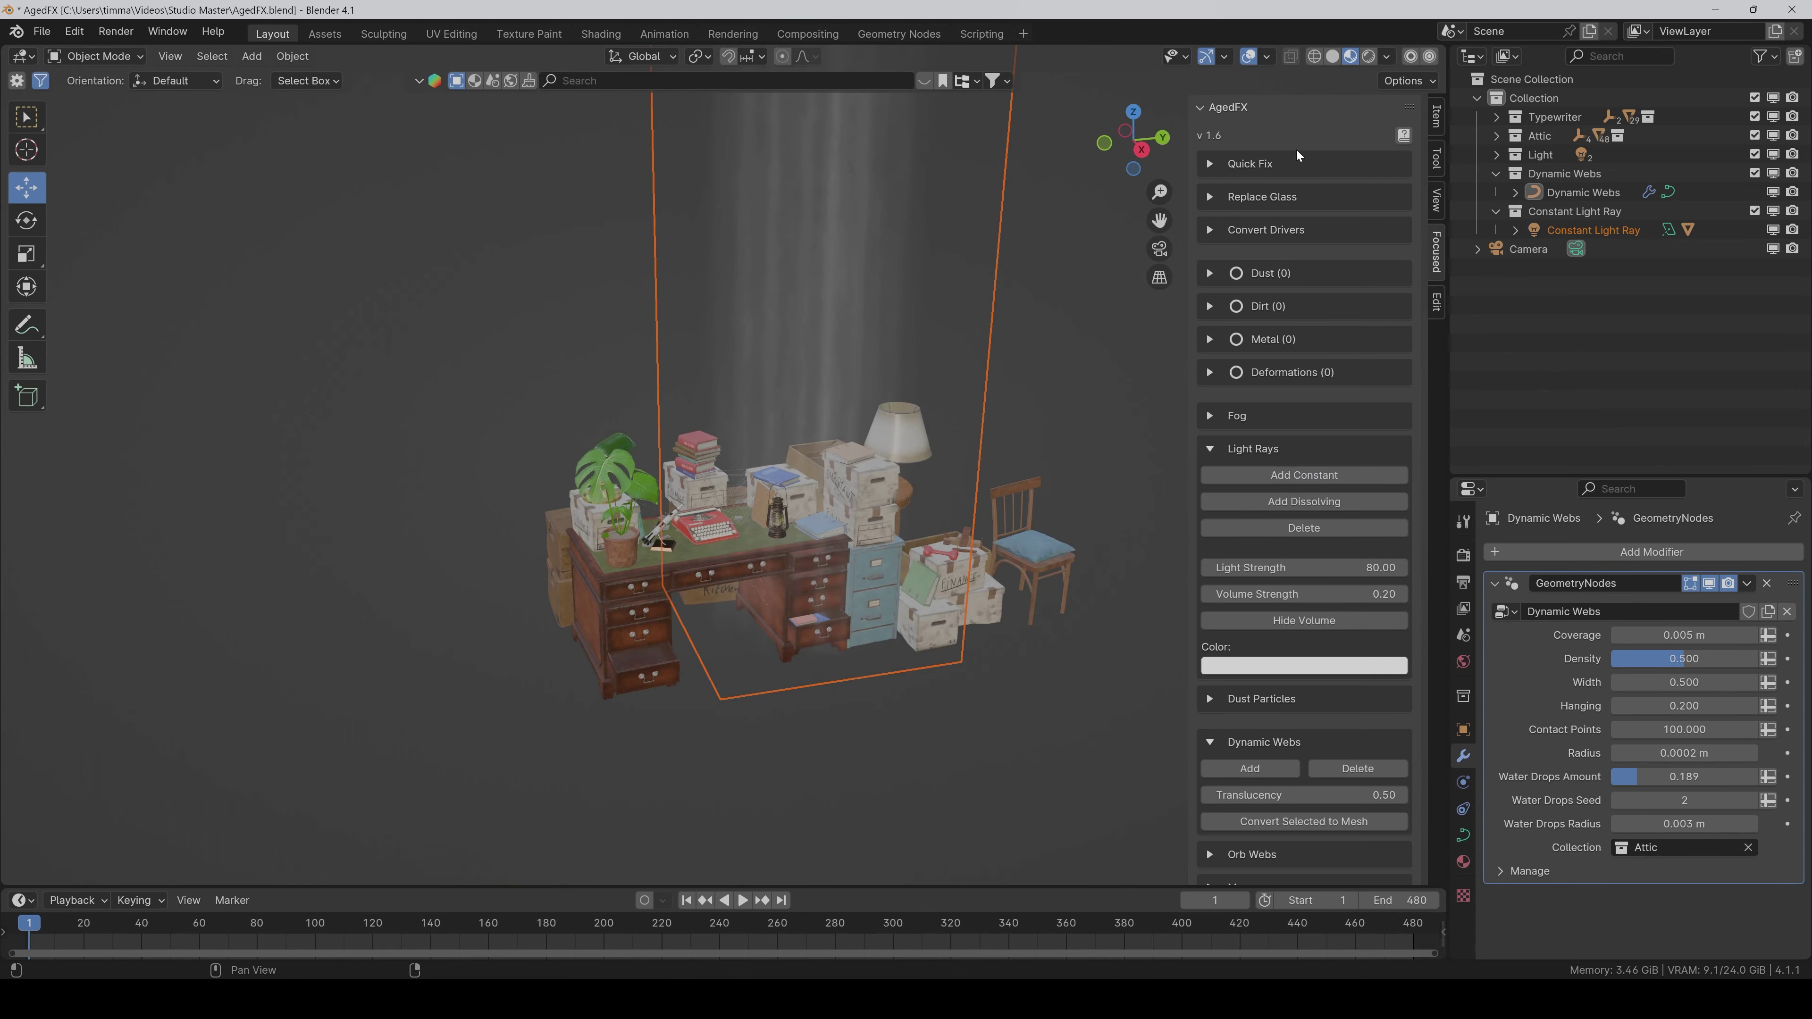
{"action": "left_click", "coordinate": [1369, 56]}
{"action": "left_click_drag", "start_coordinate": [1160, 220], "coordinate": [1132, 543]}
{"action": "scroll", "coordinate": [906, 335], "scroll_direction": "down", "scroll_amount": 3}
- Scale the constant light ray to about 0.331 and move it above the desk to about X 0.05, Y -0.66, Z 5.99 m
{"action": "left_click", "coordinate": [1565, 231]}
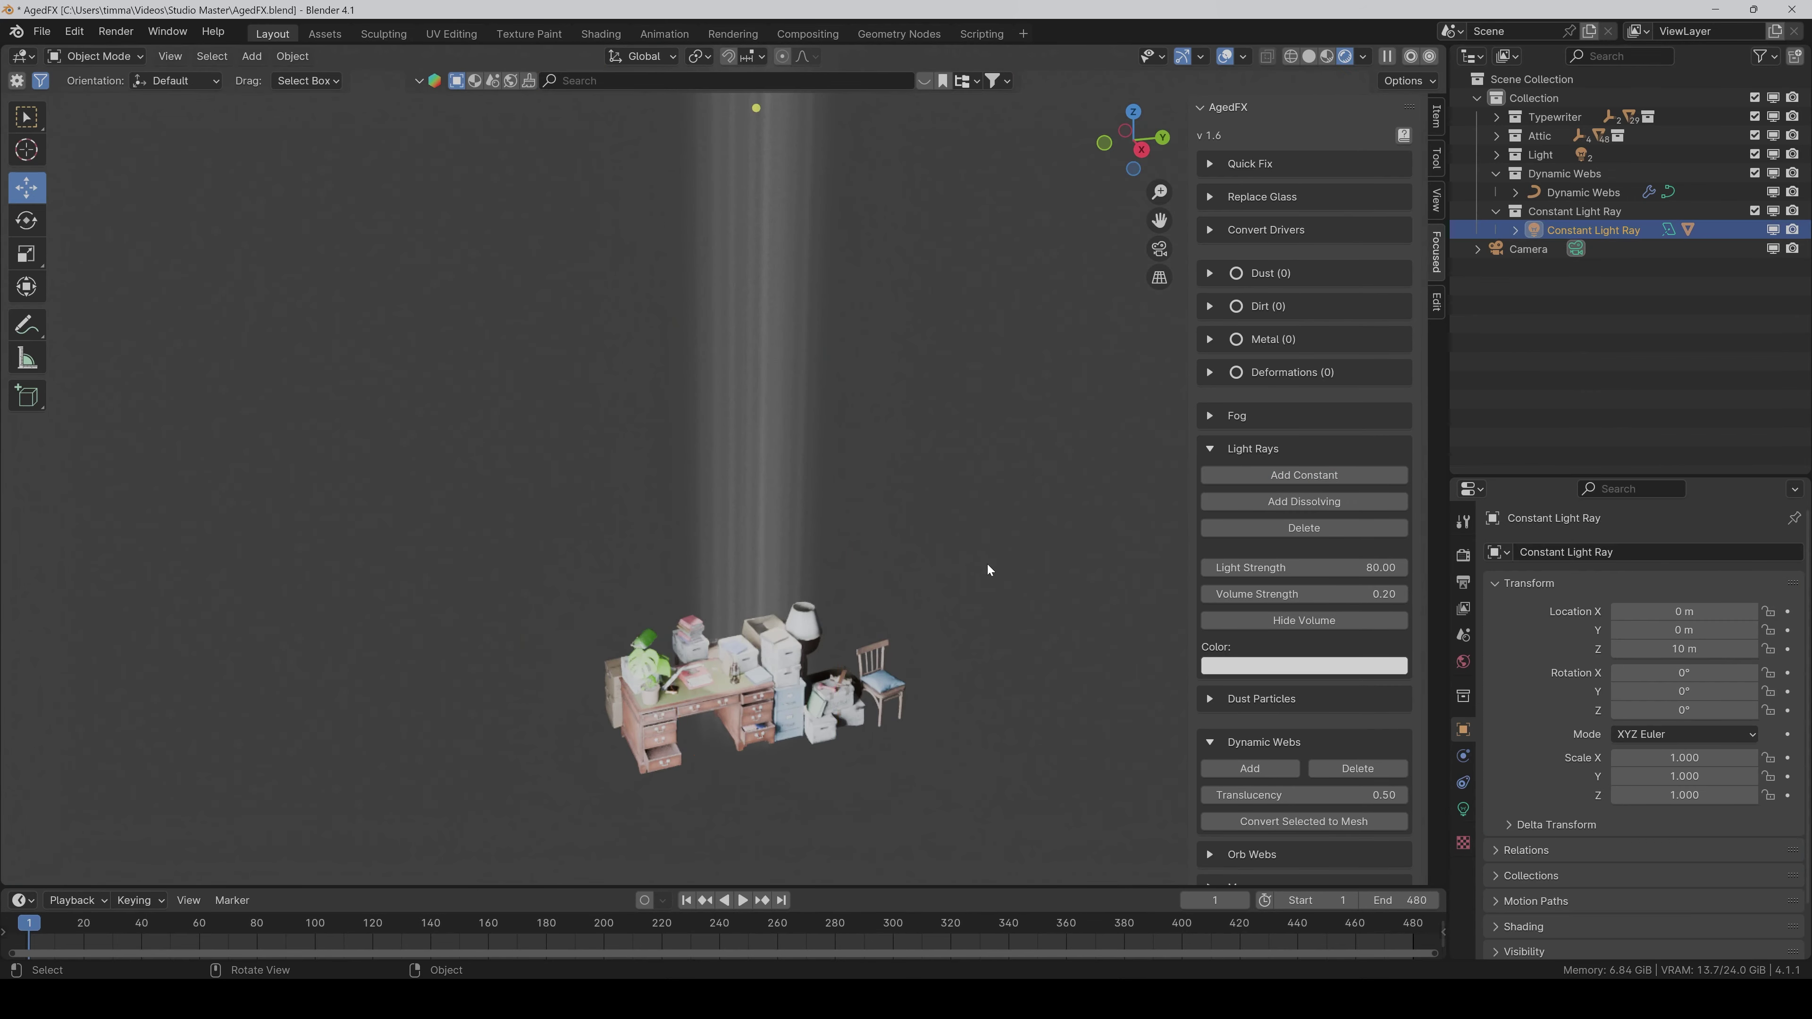
{"action": "key", "text": "s"}
{"action": "left_click", "coordinate": [809, 182]}
{"action": "key", "text": "g"}
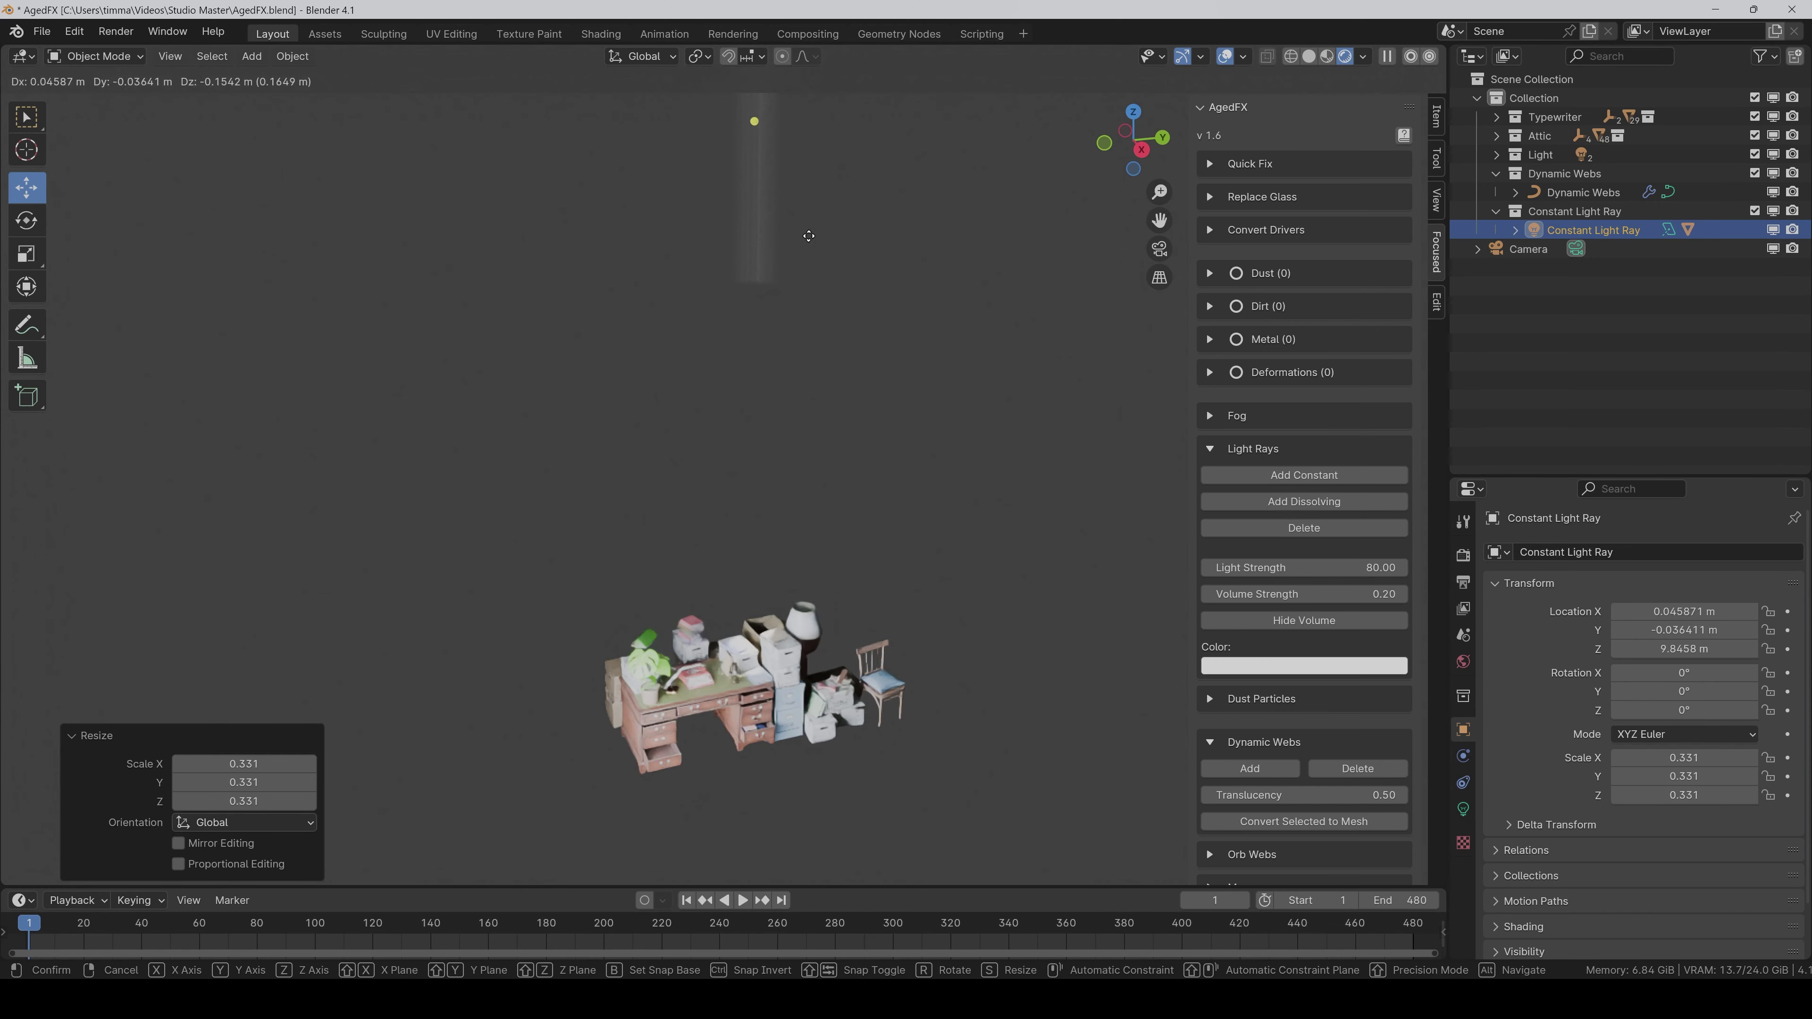
{"action": "left_click", "coordinate": [791, 546]}
{"action": "middle_click_drag", "start_coordinate": [791, 551], "coordinate": [849, 575]}
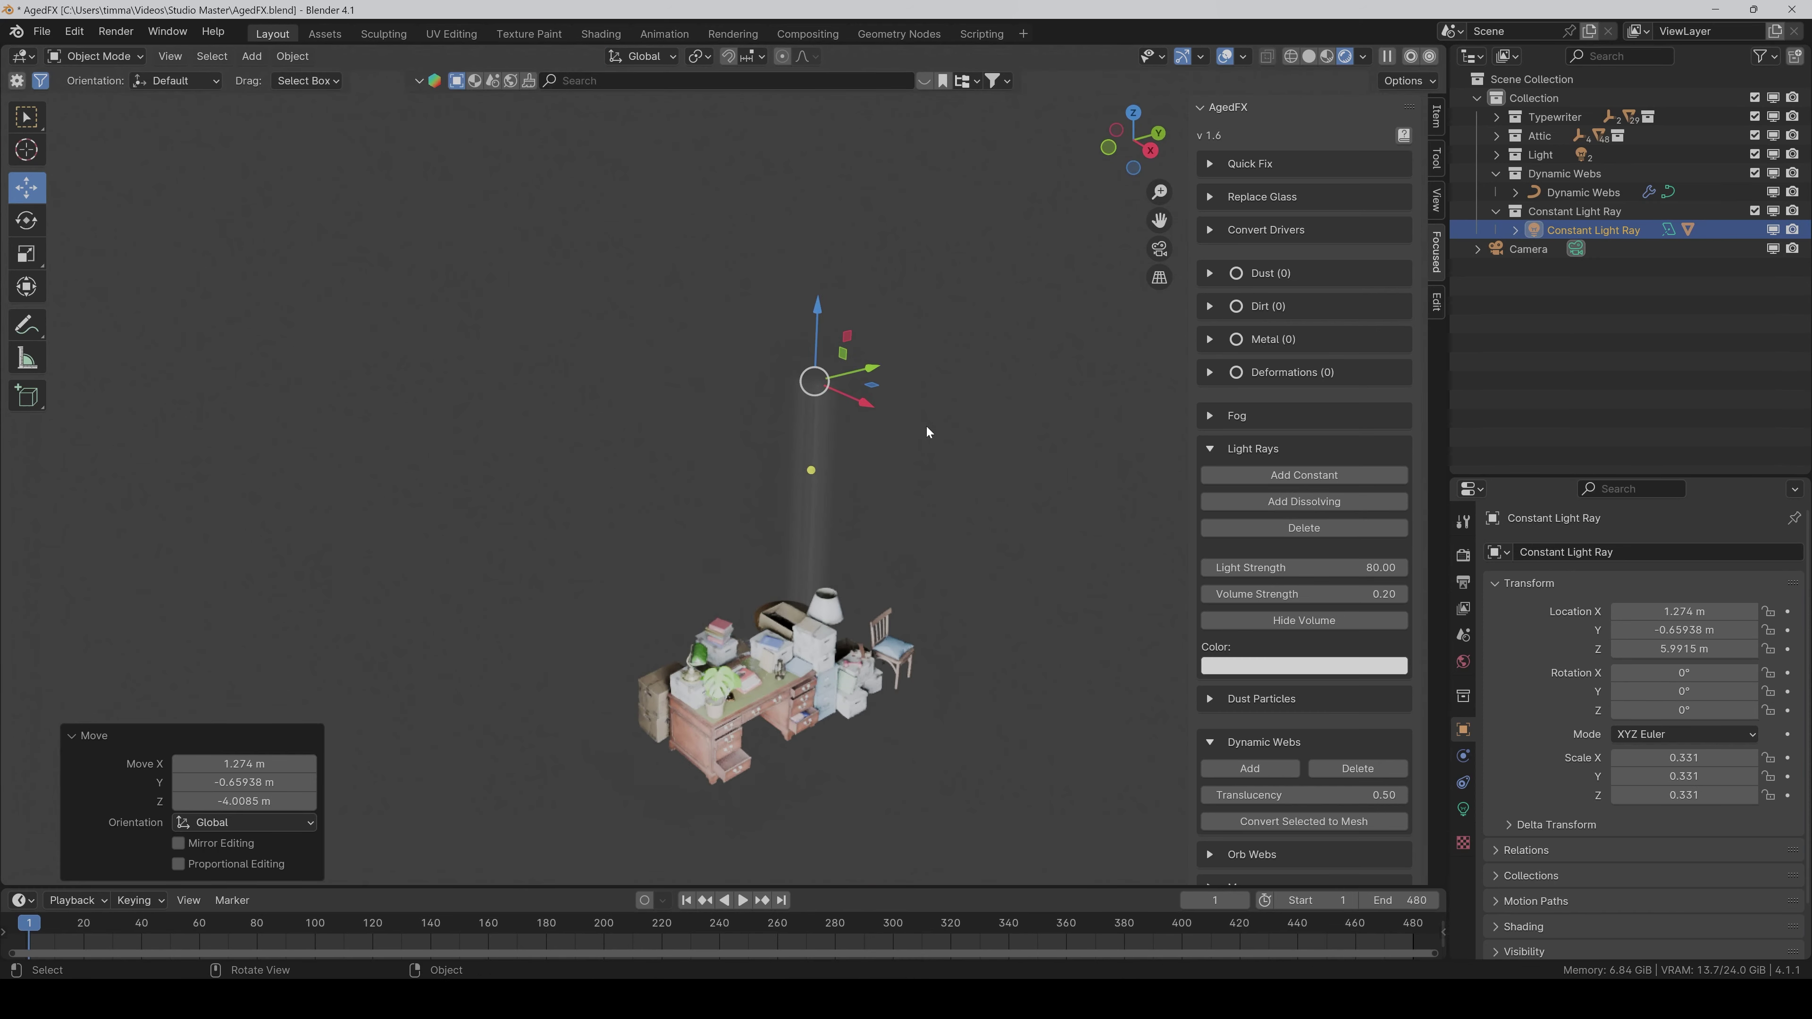
{"action": "left_click_drag", "start_coordinate": [866, 412], "coordinate": [803, 386]}
{"action": "middle_click_drag", "start_coordinate": [845, 536], "coordinate": [789, 535]}
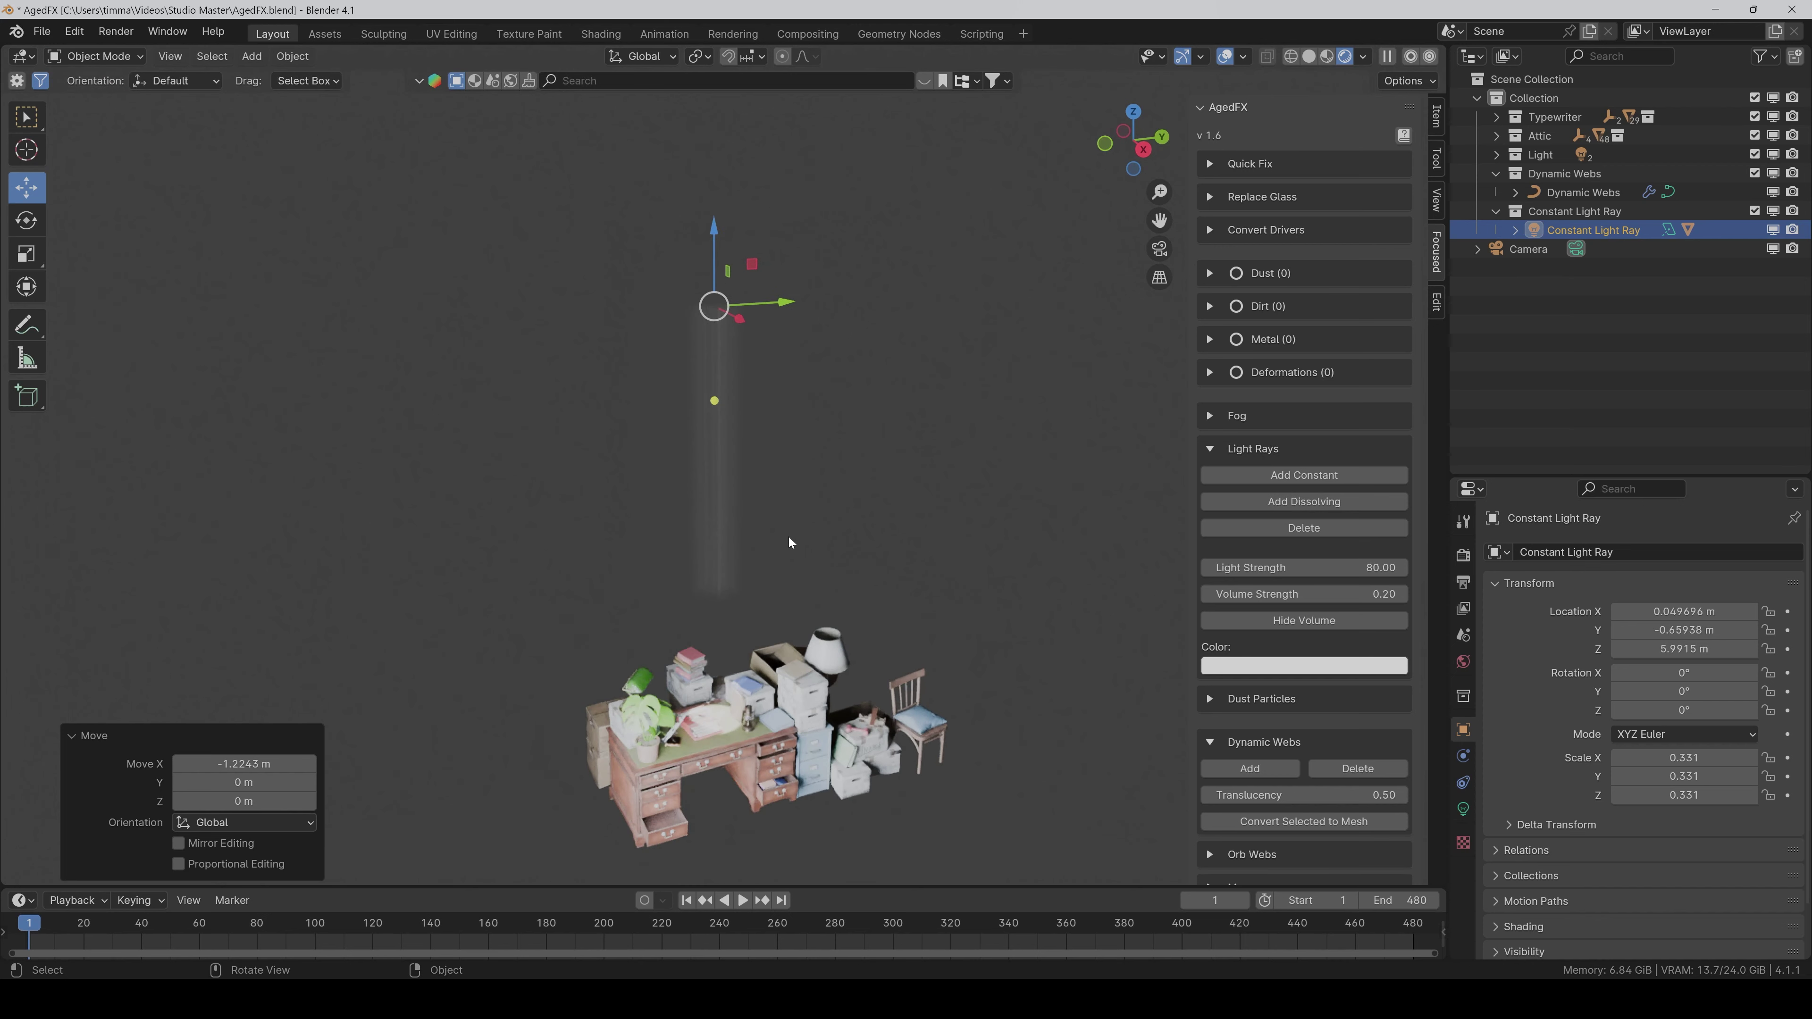
- Set the light ray's color to light red and raise its volume strength to 7.88
{"action": "left_click", "coordinate": [1245, 673]}
{"action": "mouse_move", "coordinate": [1293, 492]}
{"action": "left_mouse_down"}
{"action": "mouse_move", "coordinate": [1292, 528]}
{"action": "mouse_move", "coordinate": [1293, 500]}
{"action": "left_mouse_up"}
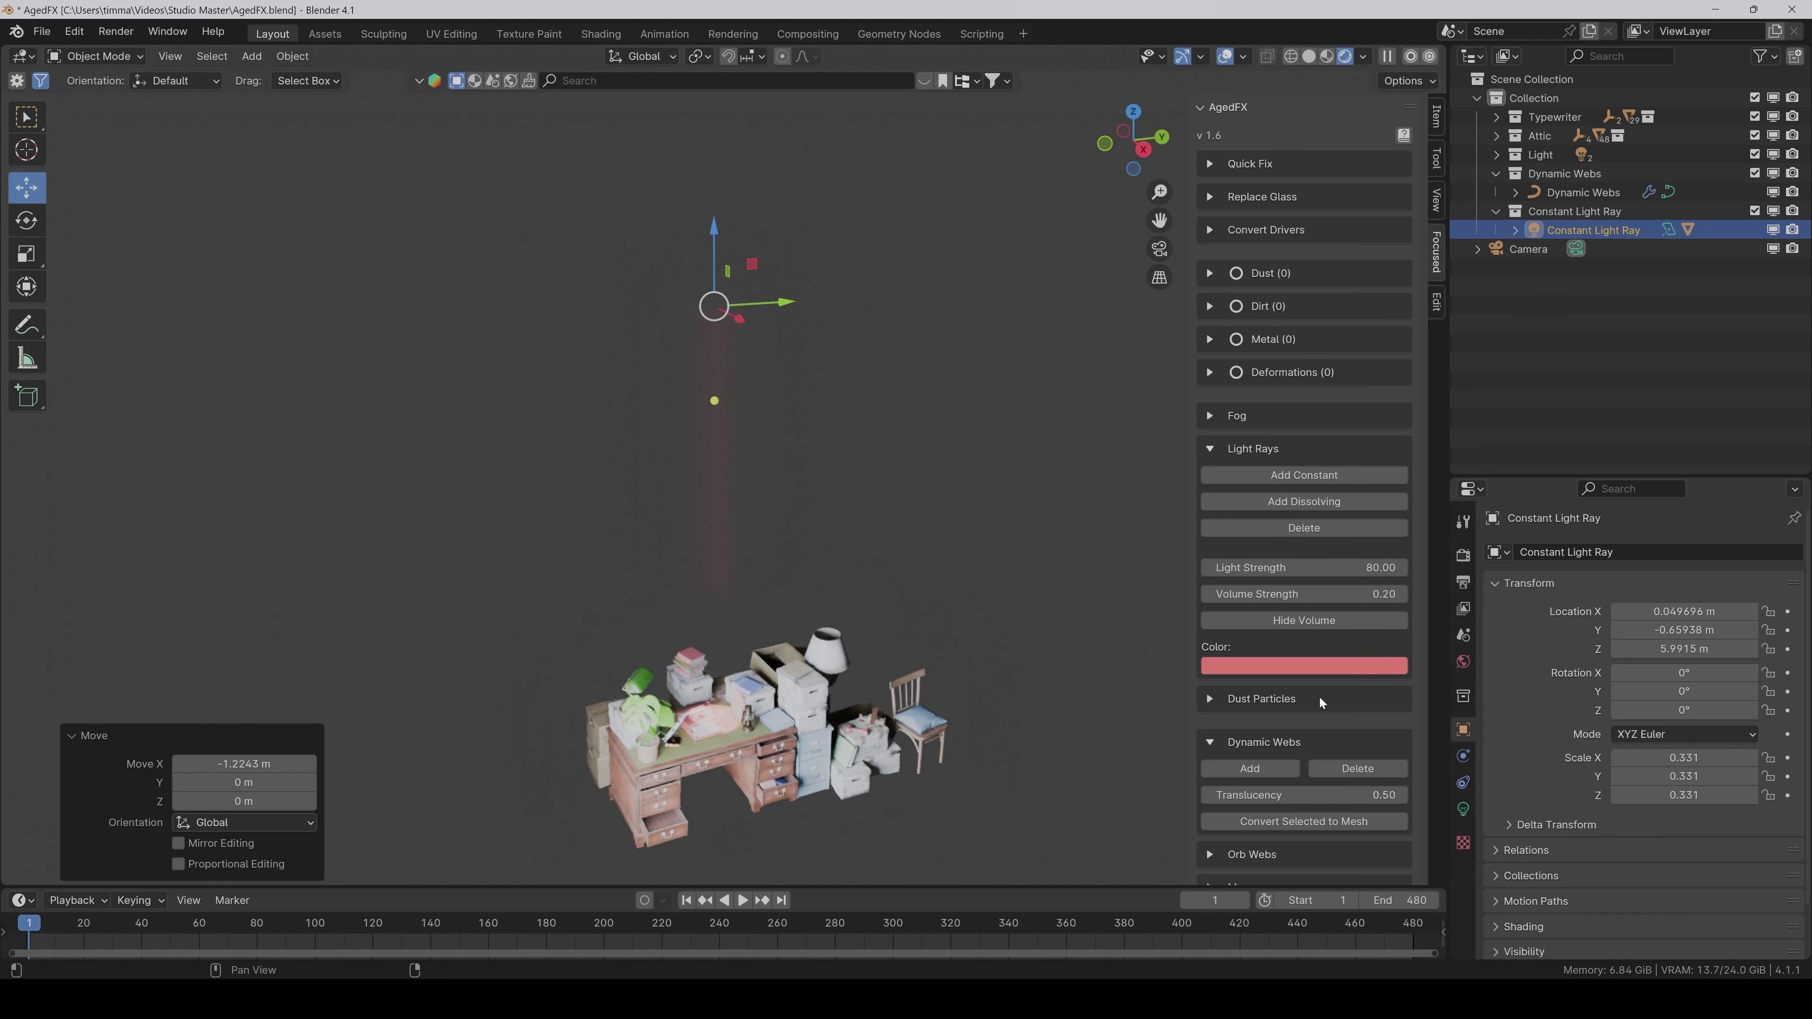
{"action": "left_click_drag", "start_coordinate": [1296, 594], "coordinate": [1384, 593]}
{"action": "left_click_drag", "start_coordinate": [1163, 226], "coordinate": [1168, 122]}
{"action": "scroll", "coordinate": [912, 537], "scroll_direction": "up", "scroll_amount": 2}
{"action": "middle_click_drag", "start_coordinate": [894, 583], "coordinate": [881, 603]}
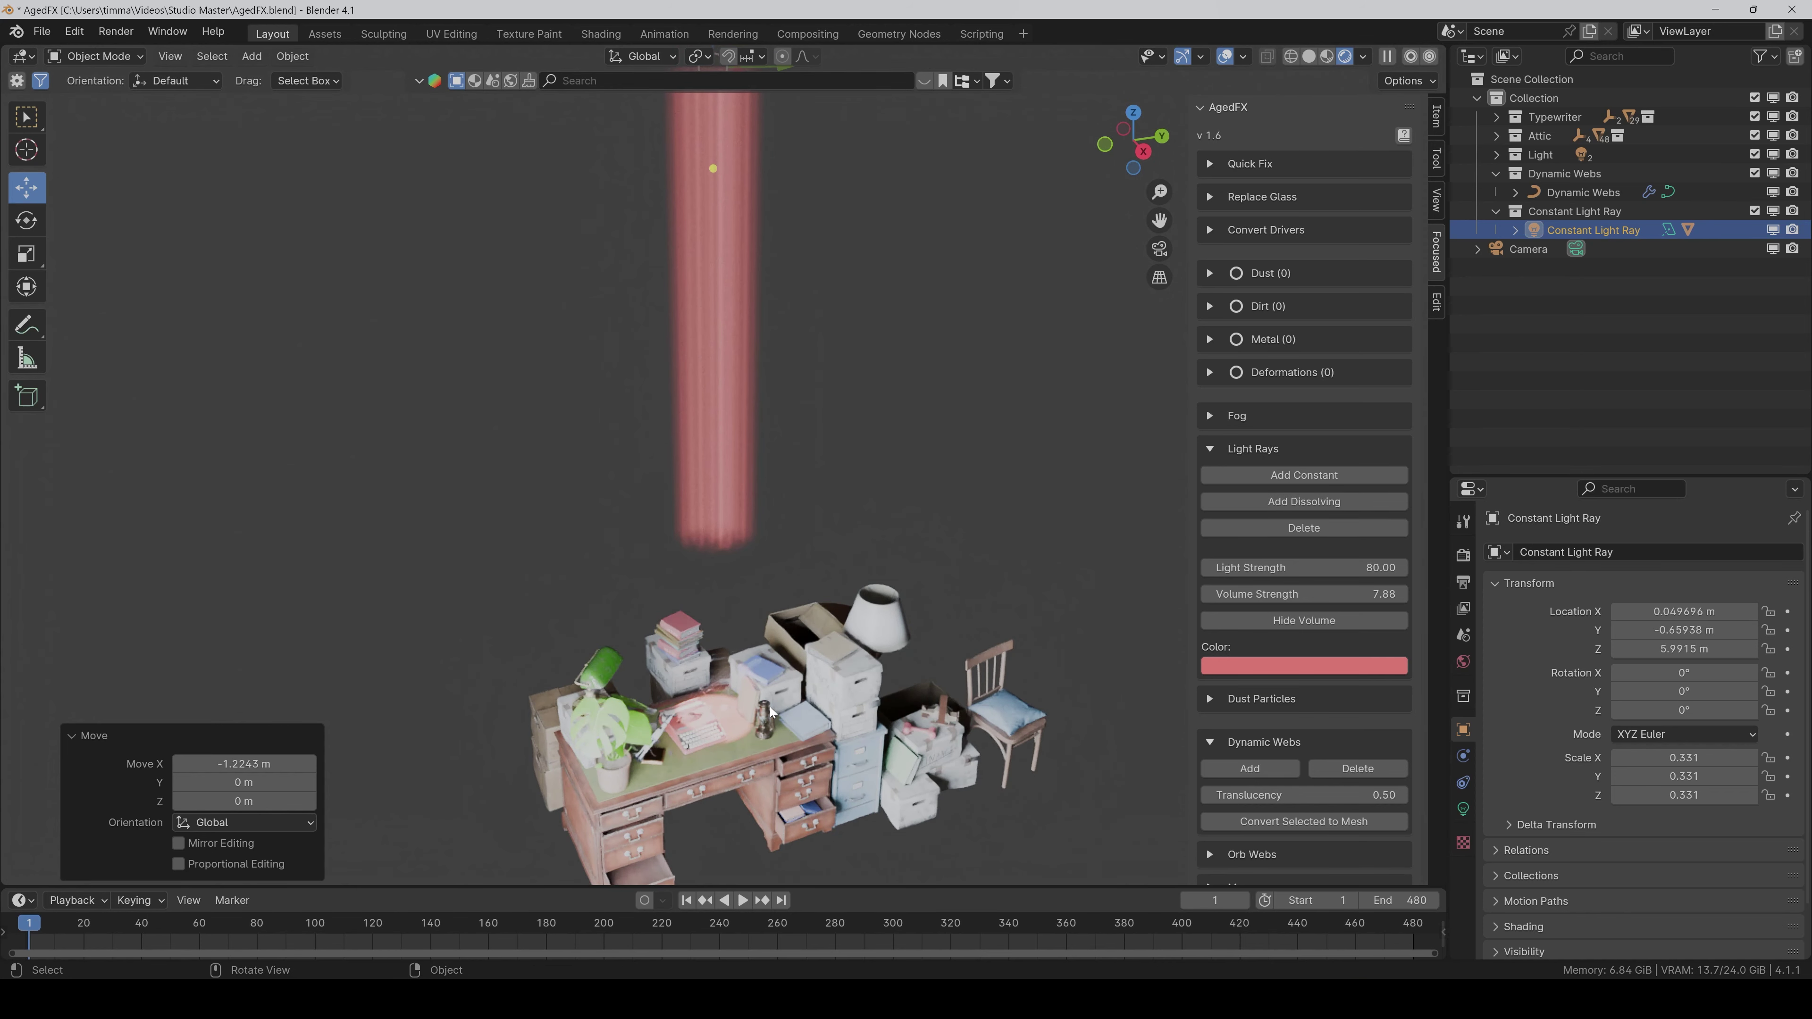
- Change the light ray's color to light green
{"action": "left_click", "coordinate": [1233, 668]}
{"action": "left_click_drag", "start_coordinate": [1277, 502], "coordinate": [1247, 421]}
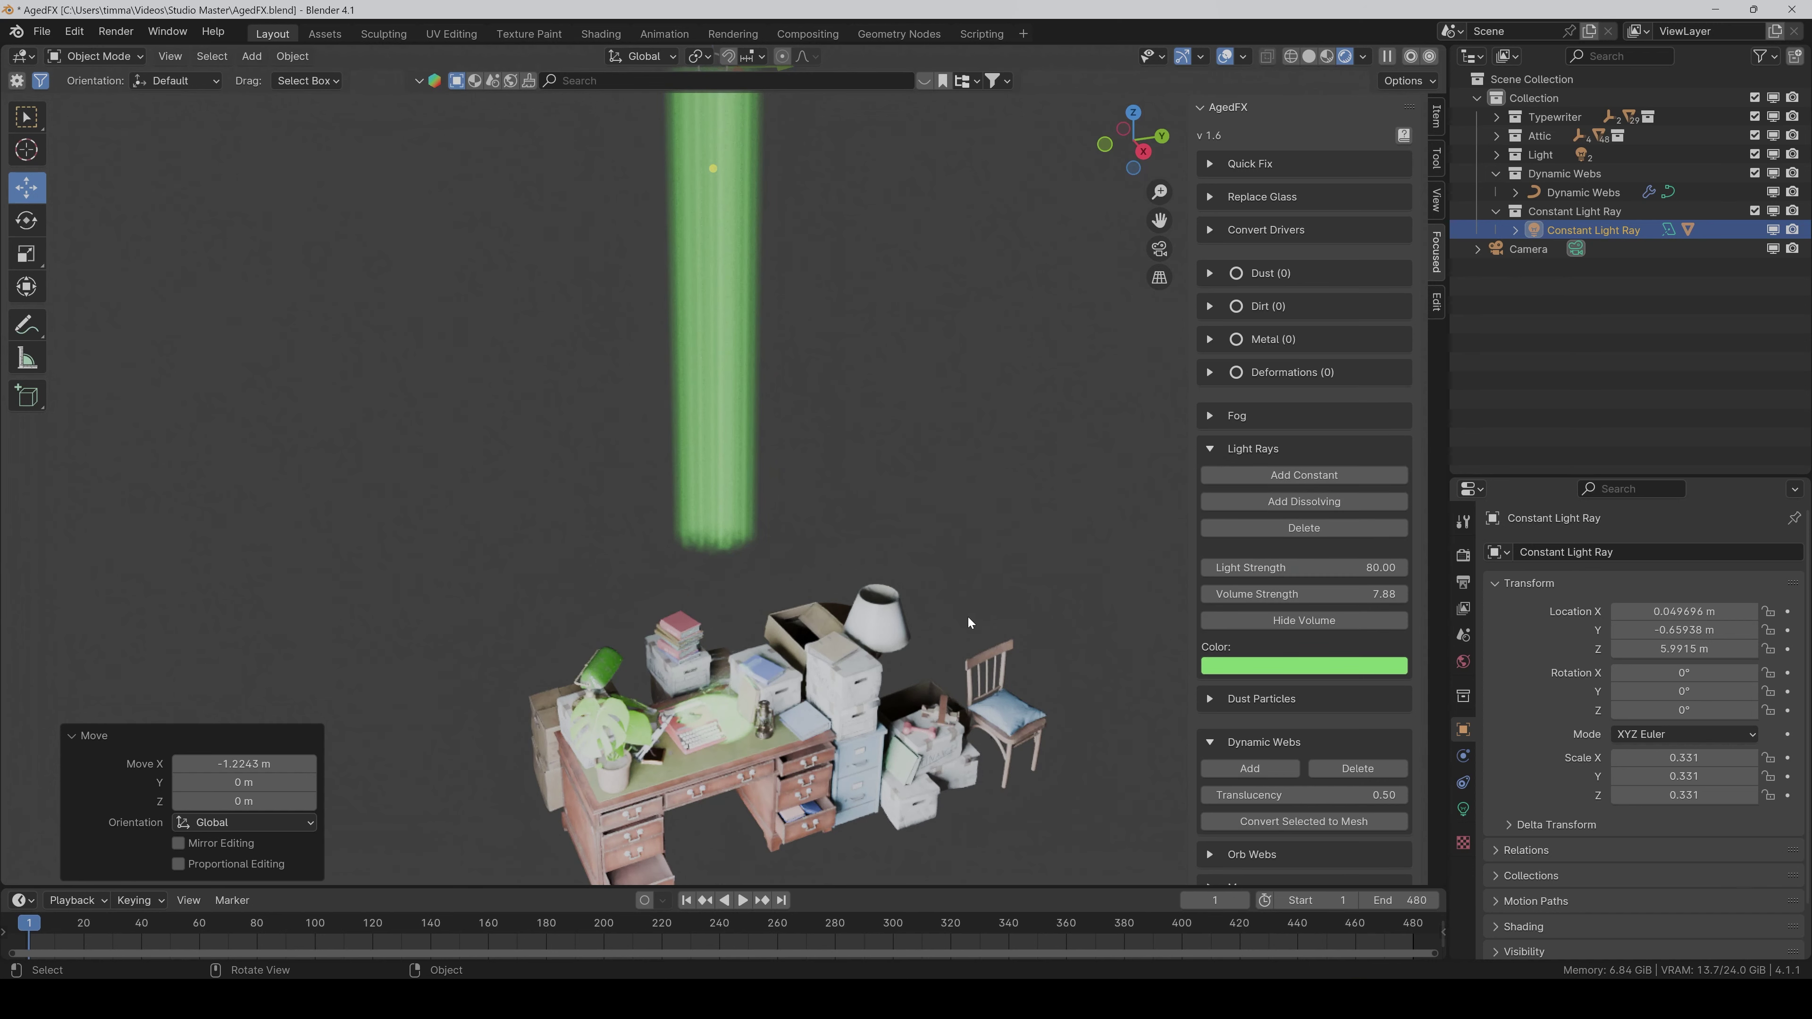